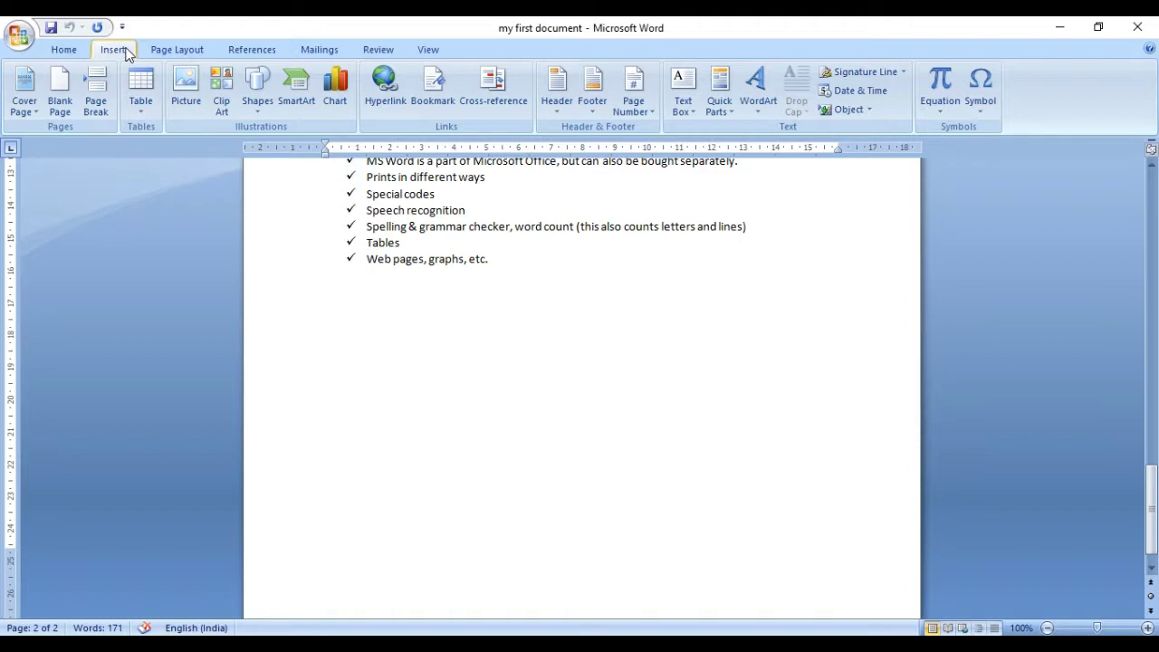
left_click(140, 111)
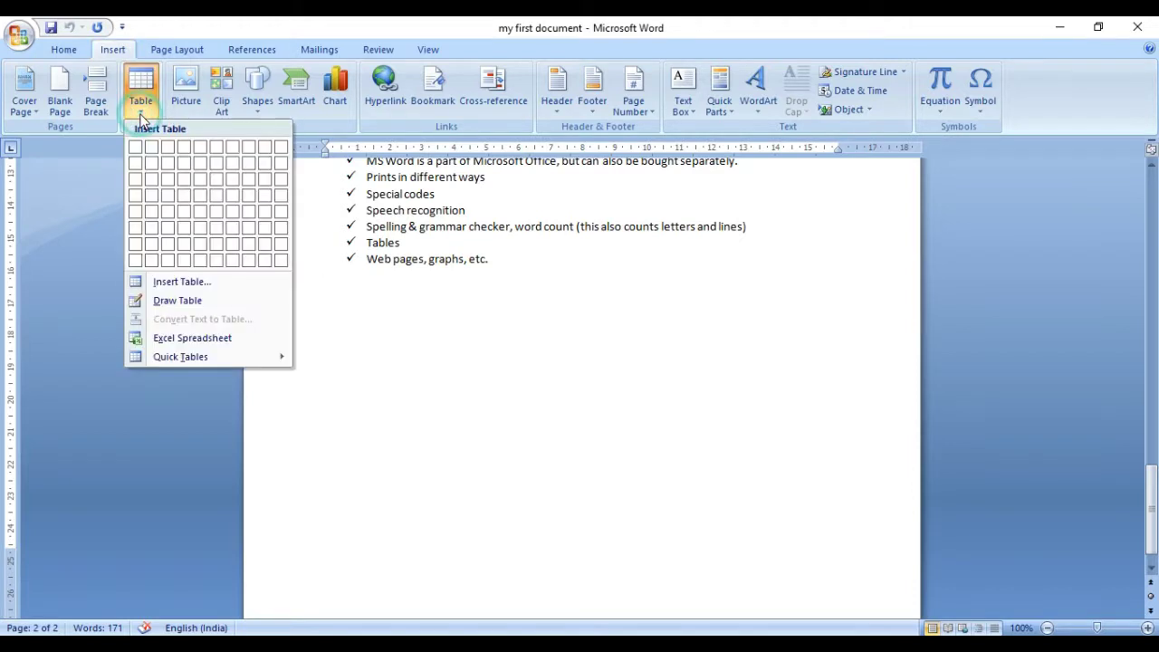
left_click(65, 51)
left_click(99, 50)
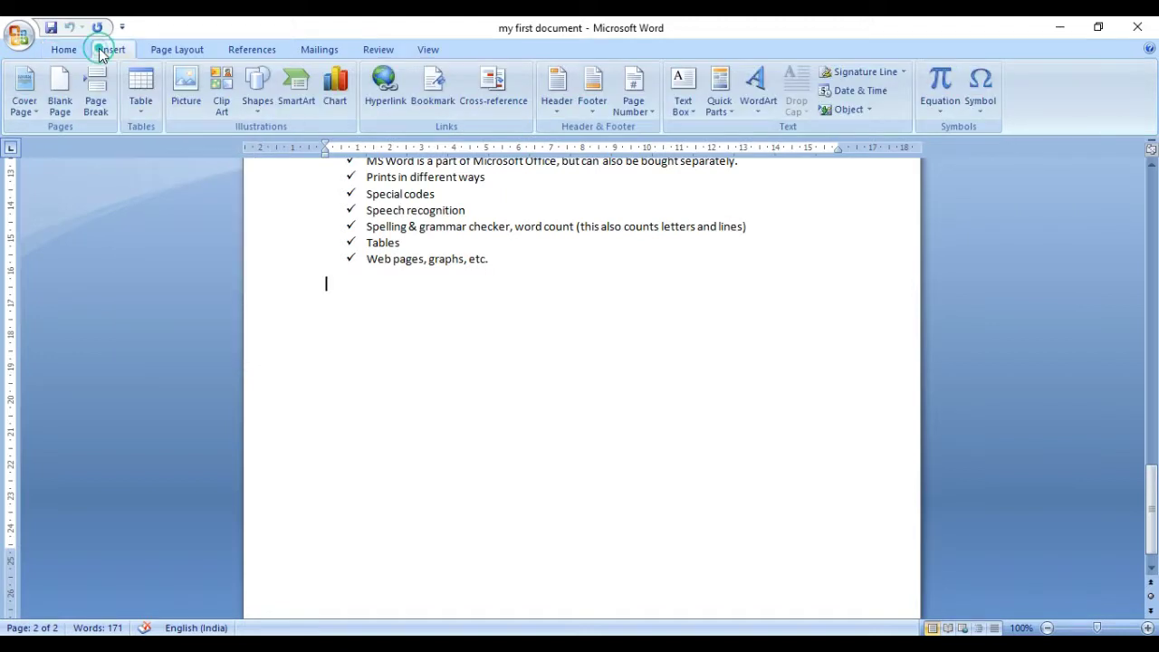
left_click(137, 113)
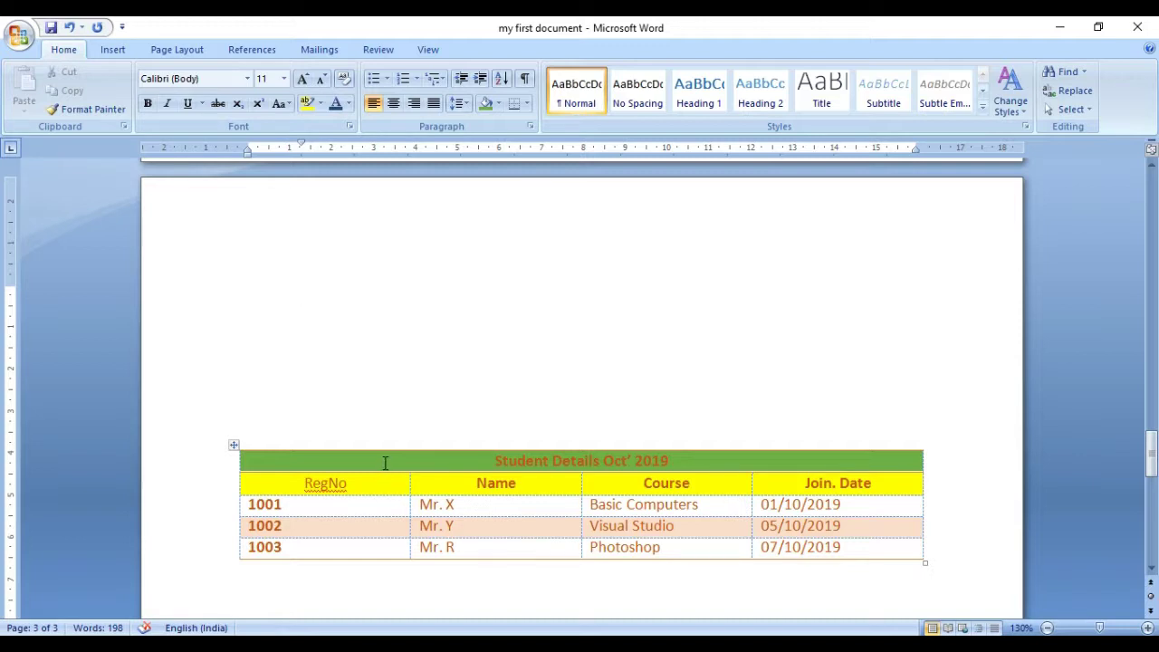
Step: Examine the title, header and data rows of the finished Student Details table, cell by cell
left_click(265, 461)
left_click(263, 483)
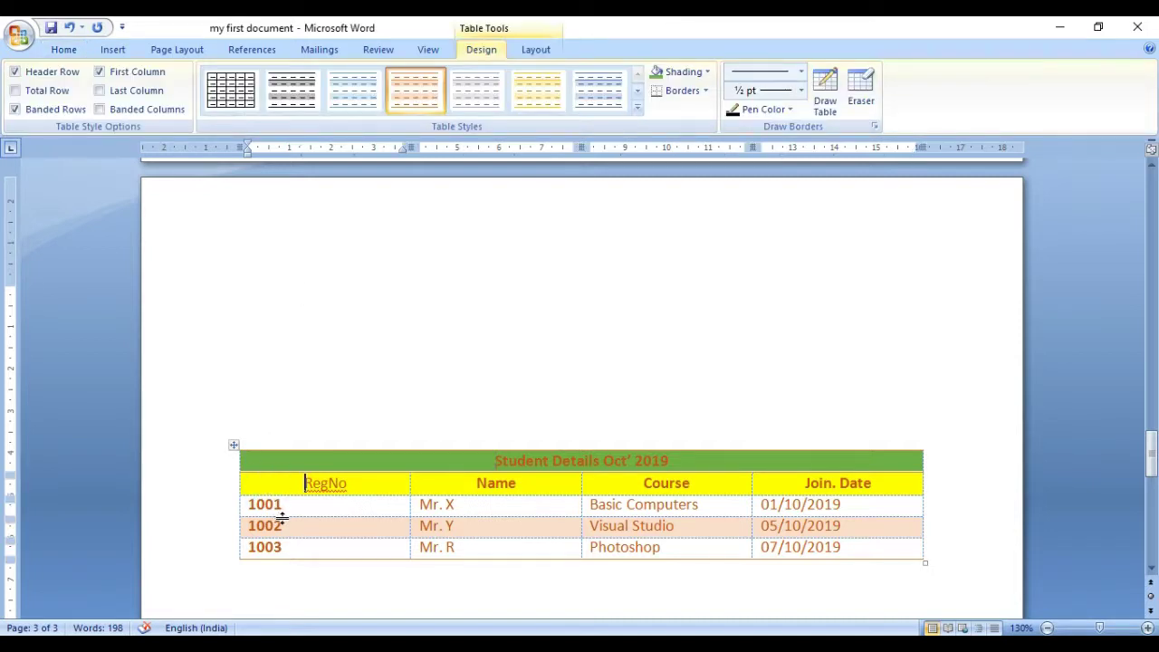
left_click(286, 506)
left_click(297, 529)
left_click(299, 553)
left_click(372, 481)
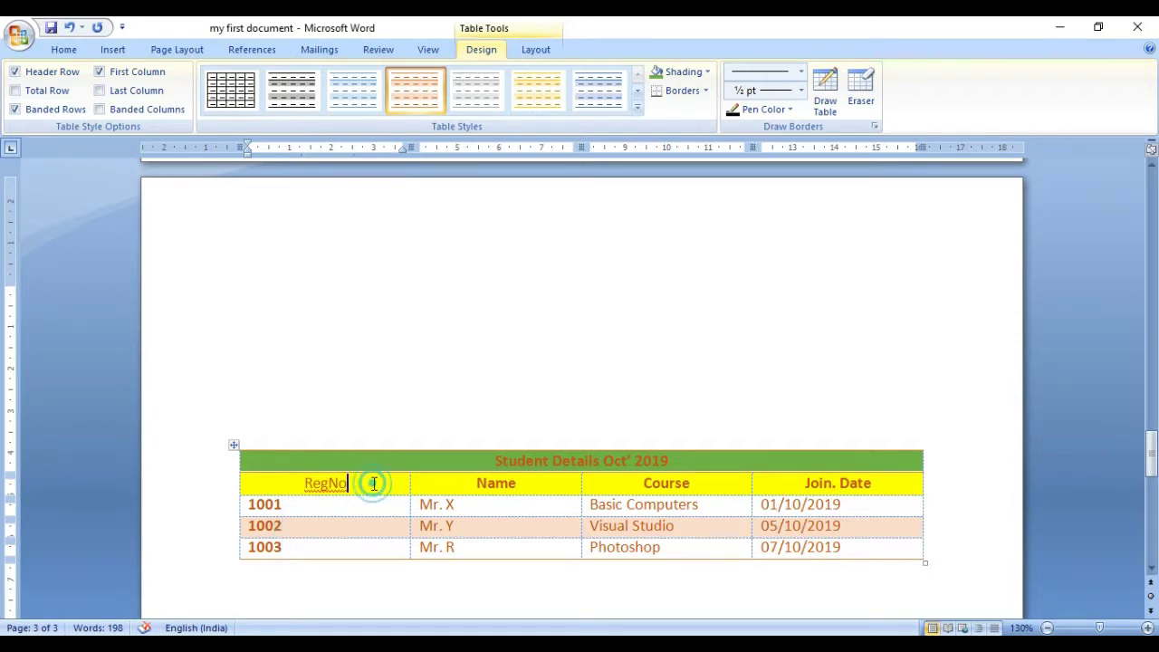
left_click(519, 485)
left_click(721, 488)
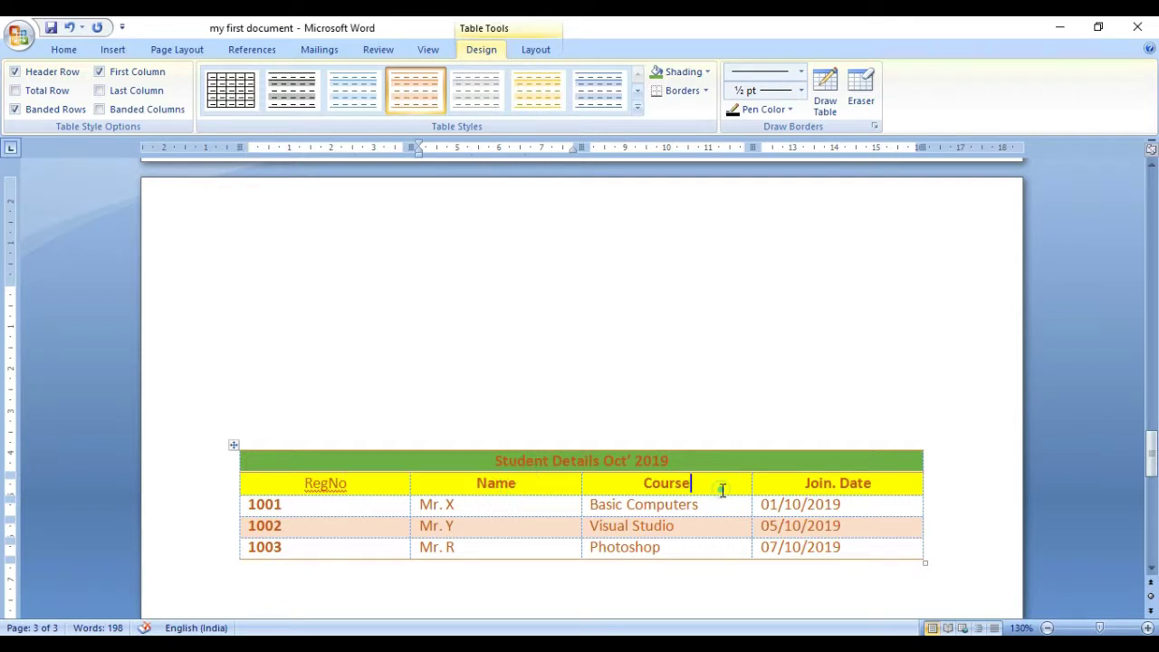
left_click(871, 487)
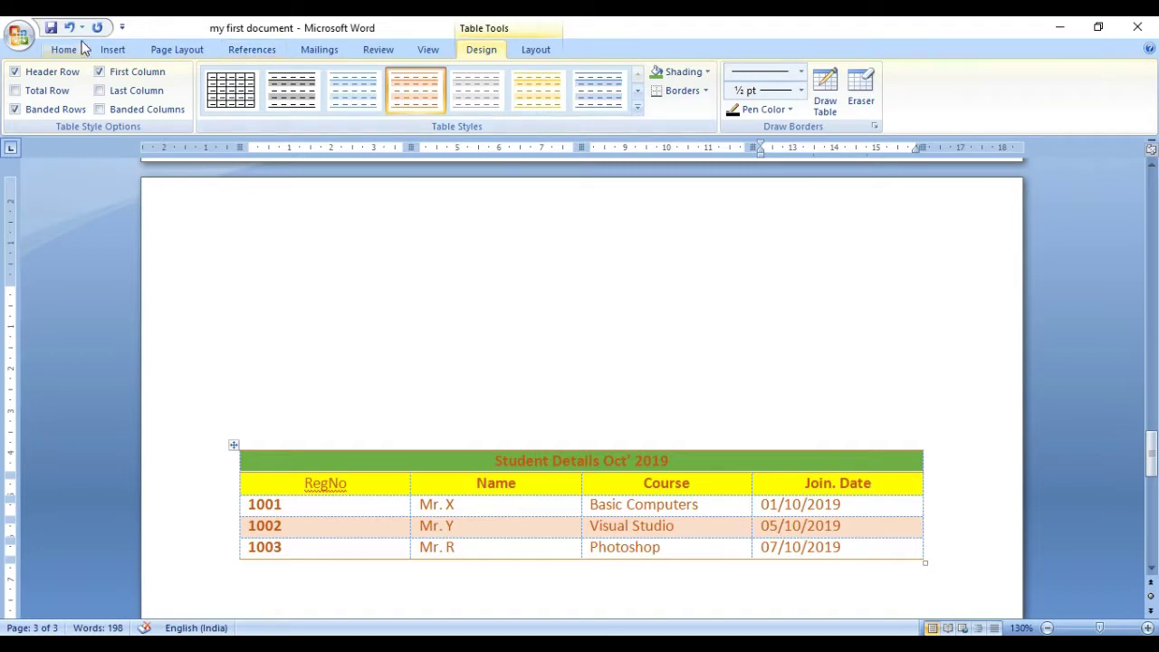
left_click(108, 50)
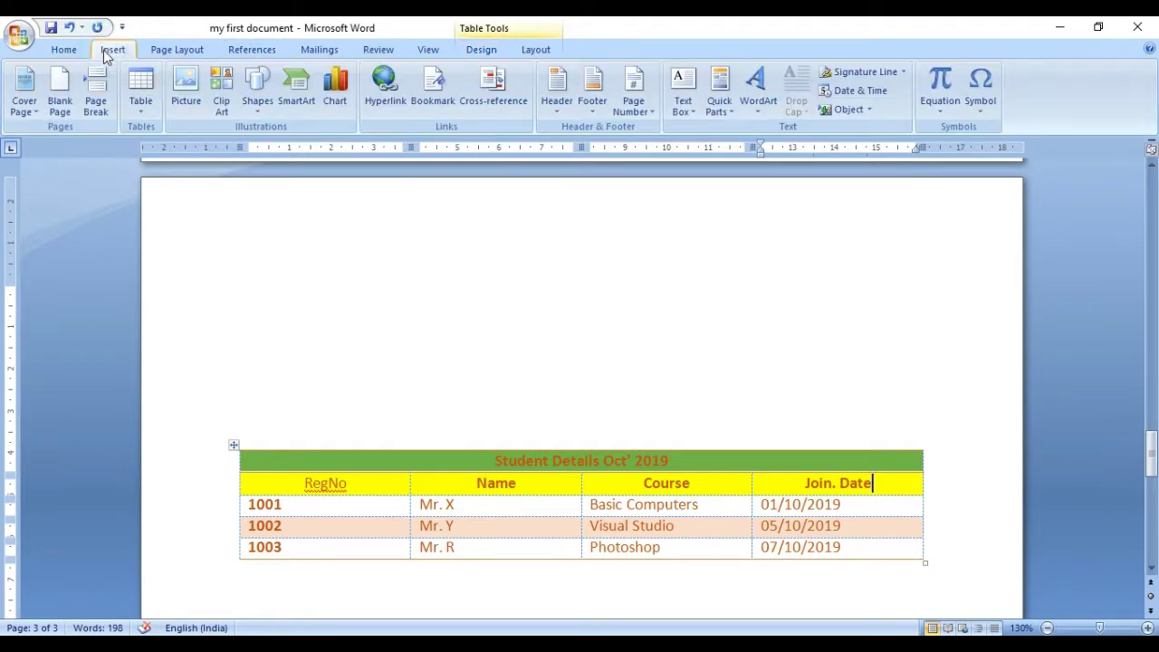
left_click(141, 109)
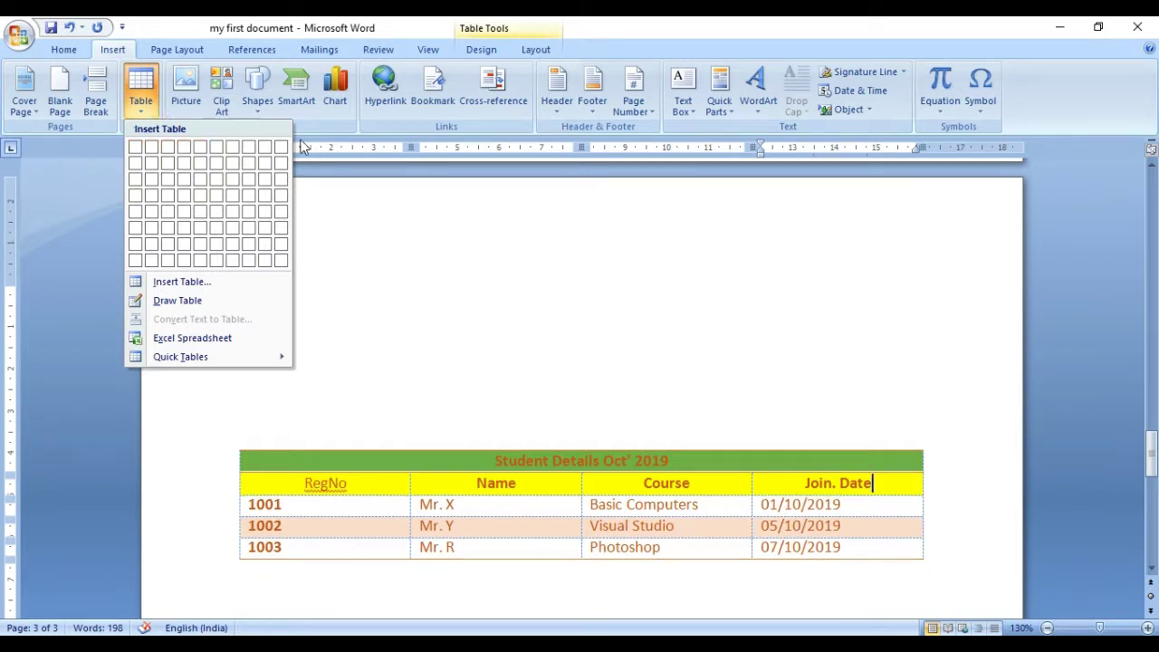
left_click(337, 219)
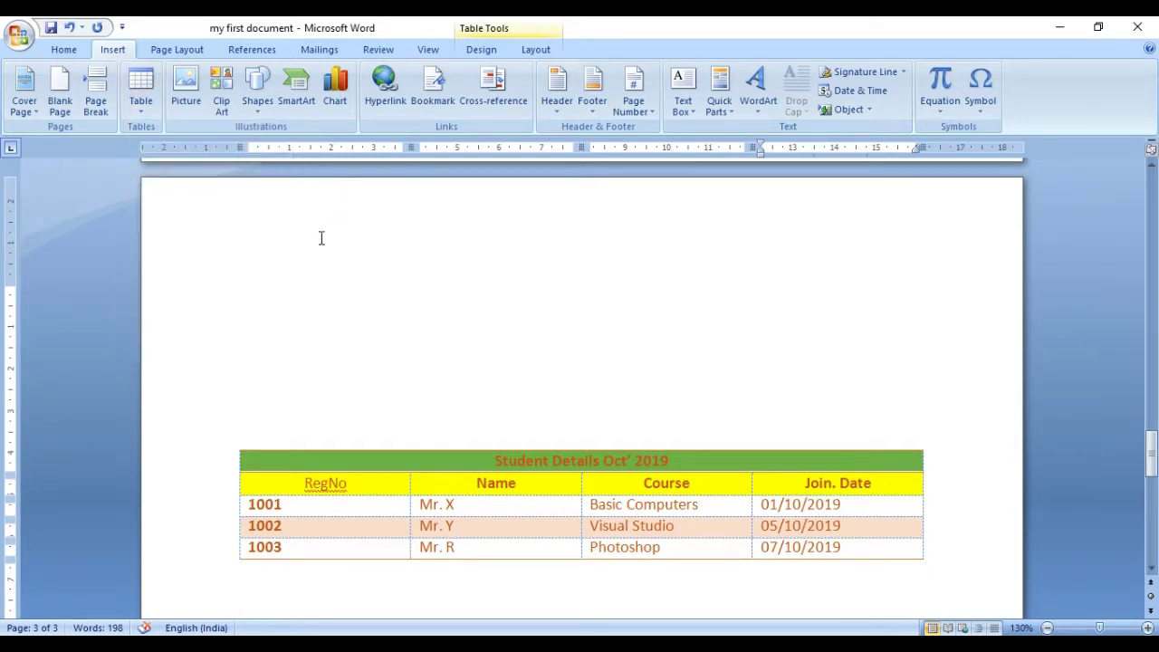
Step: Add two blank lines above the Student Details table
left_click(318, 237)
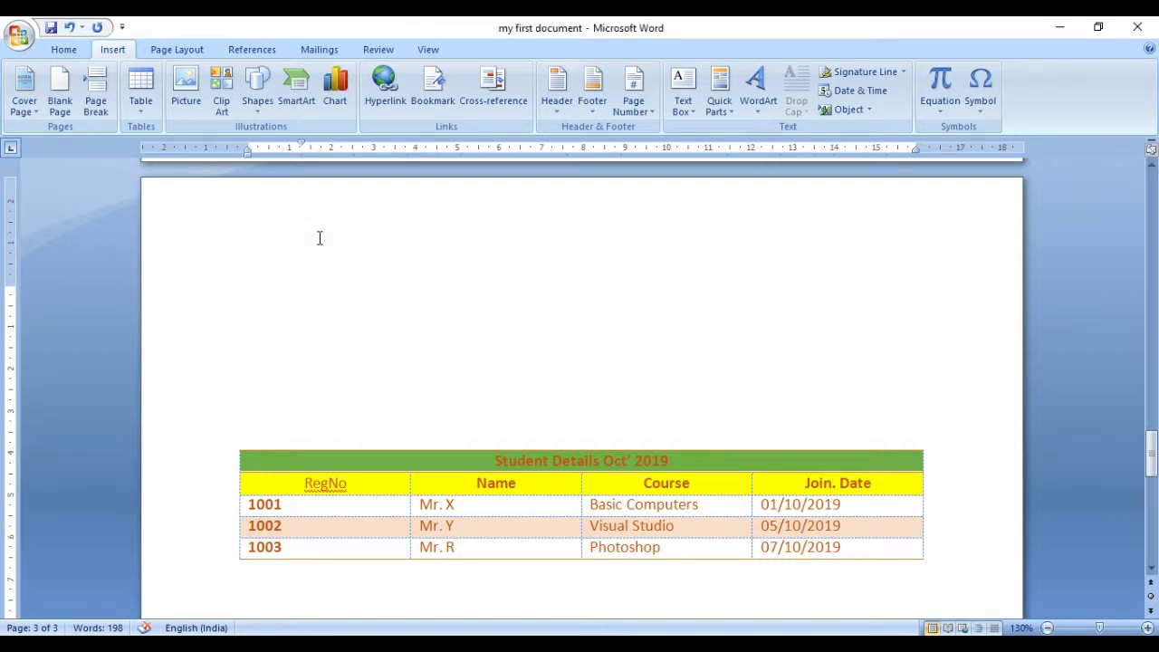
key("Return")
key("Return")
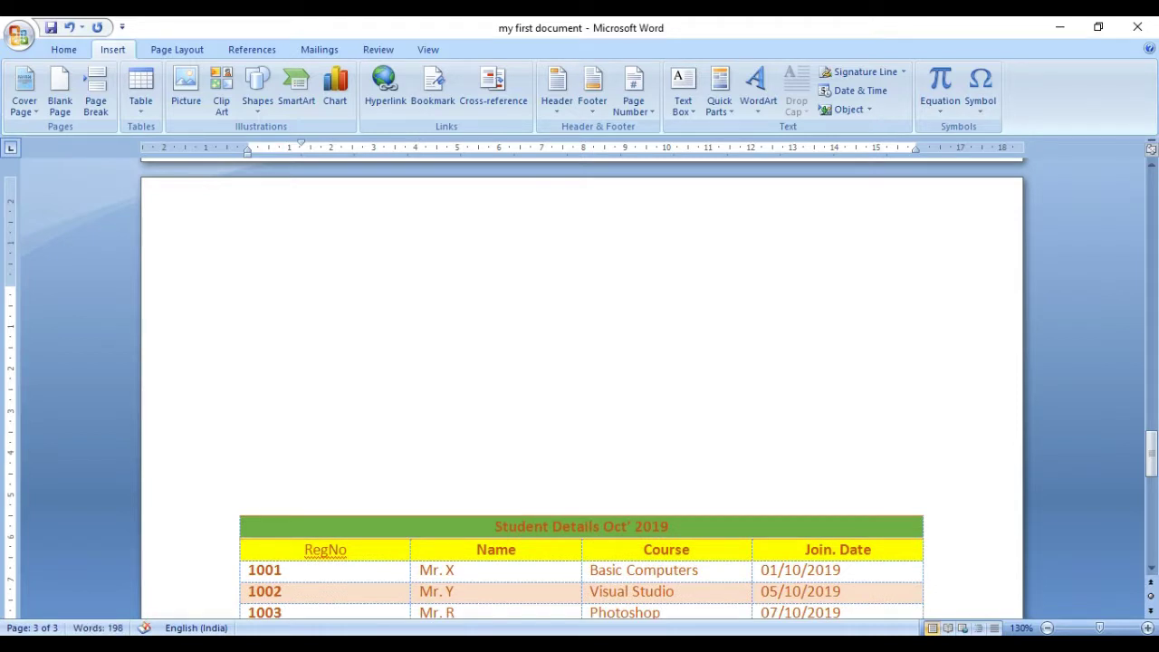
left_click(304, 549)
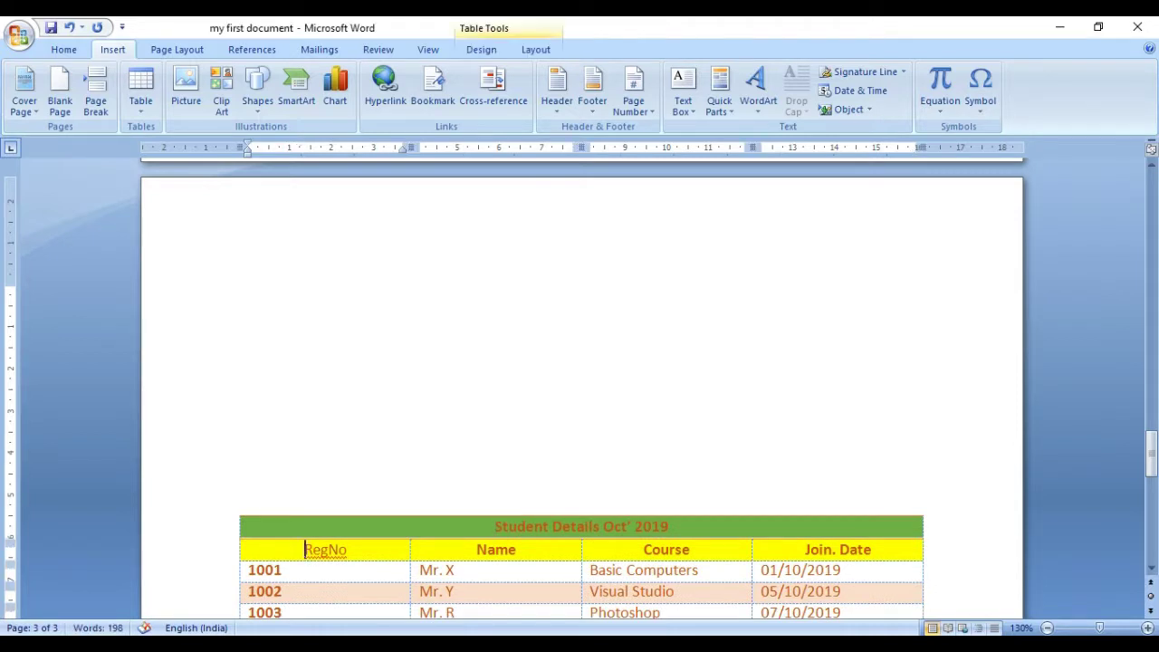
key("Down")
key("Down")
key("Down")
key("Down")
key("Up")
key("Up")
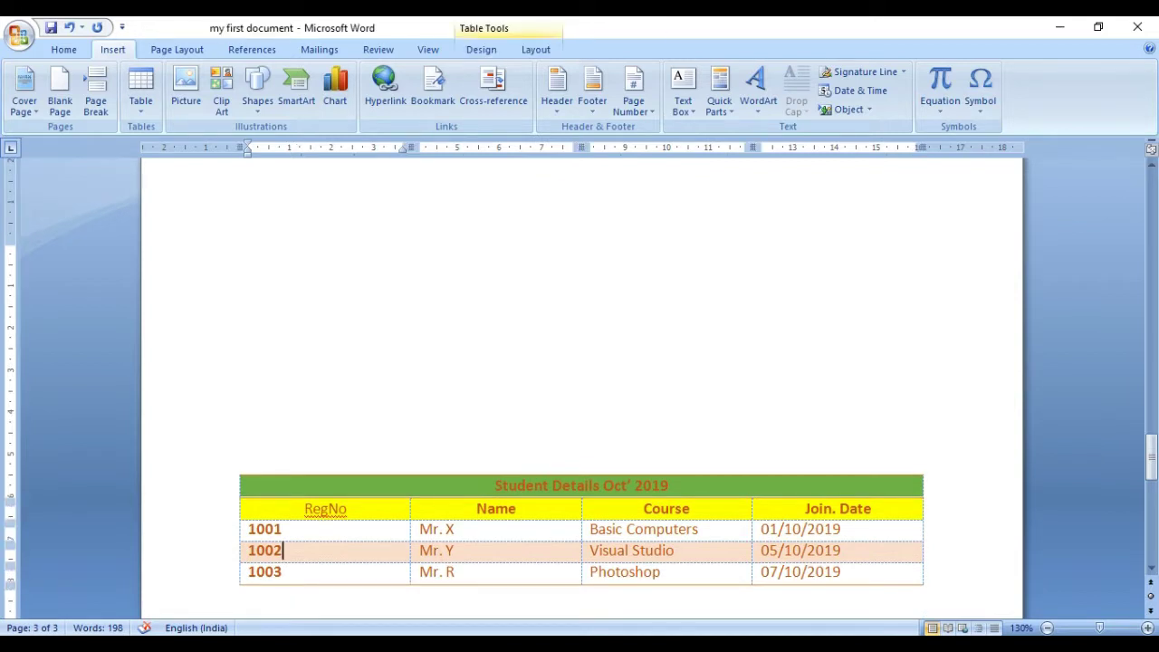
Step: Insert a table with 4 columns and 5 rows on the blank line at the top of the page, above the finished table
key("Up")
key("Up")
key("Up")
key("Up")
key("Up")
key("Up")
key("Up")
key("Up")
key("Up")
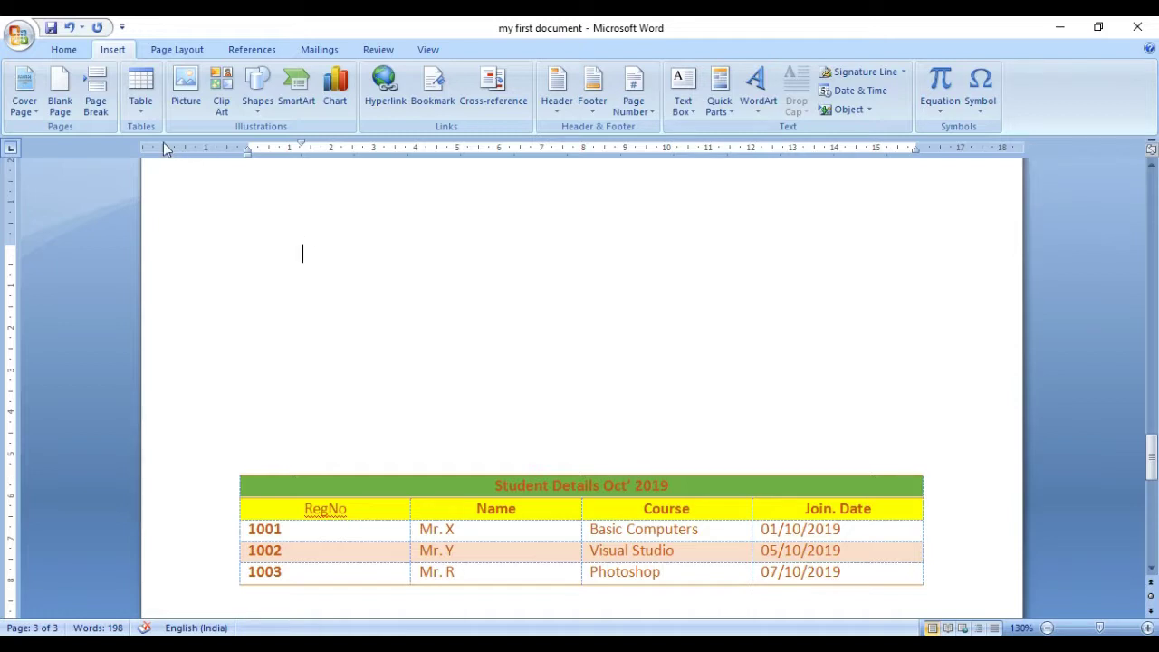
left_click(145, 109)
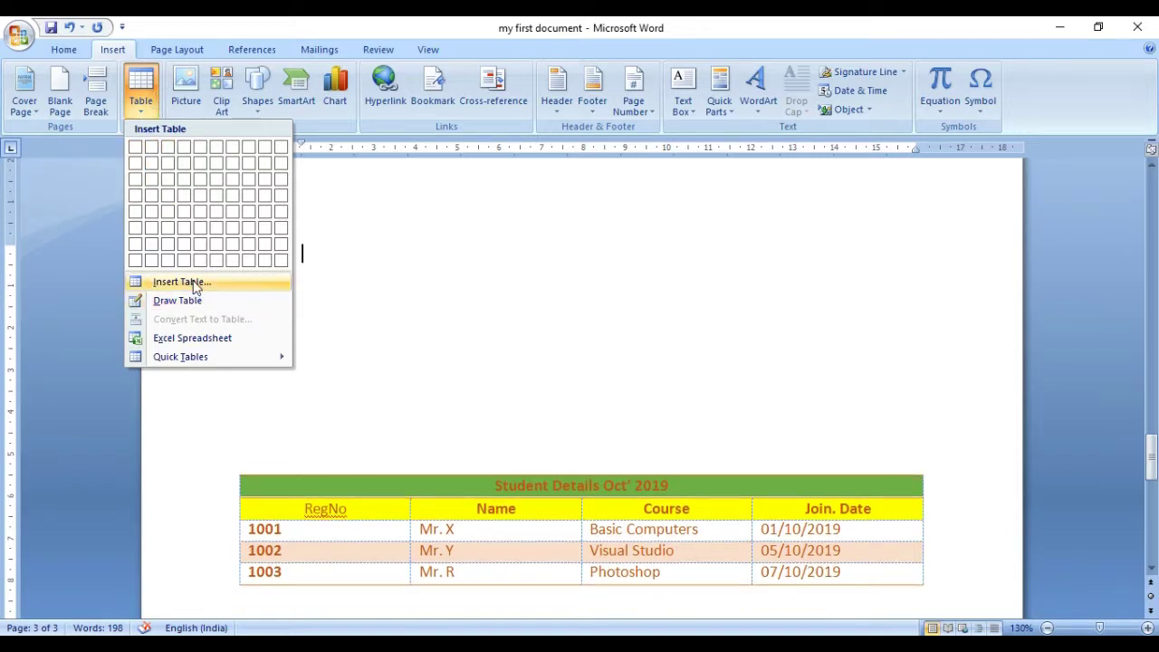
left_click(193, 284)
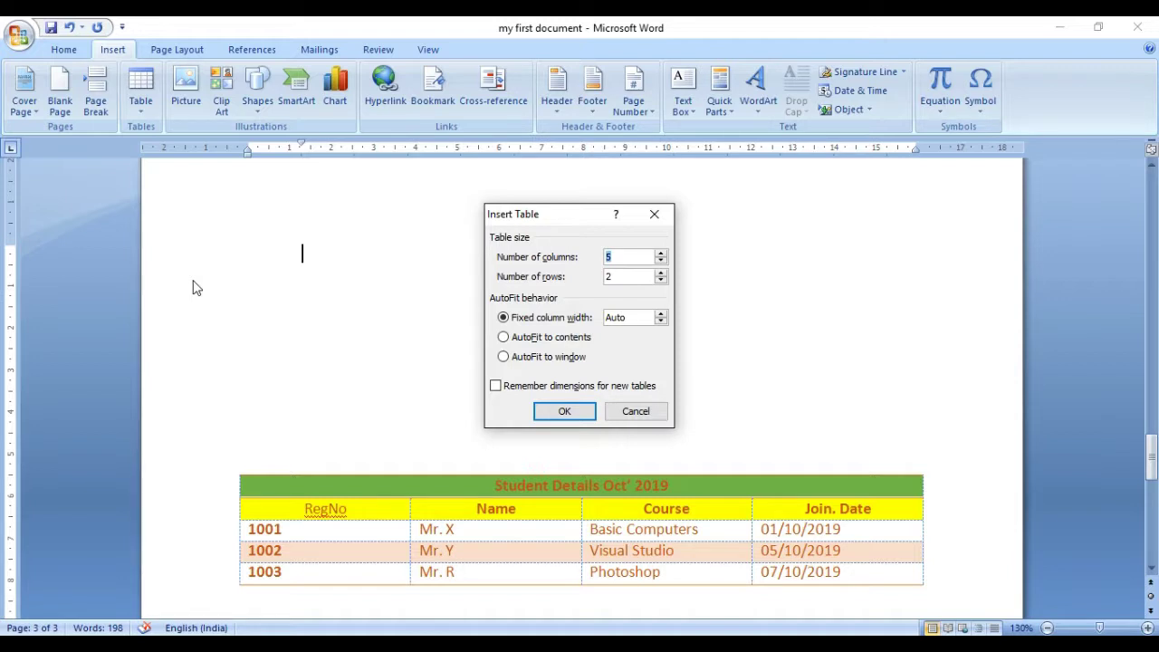
type("4")
double_click(634, 278)
key("BackSpace")
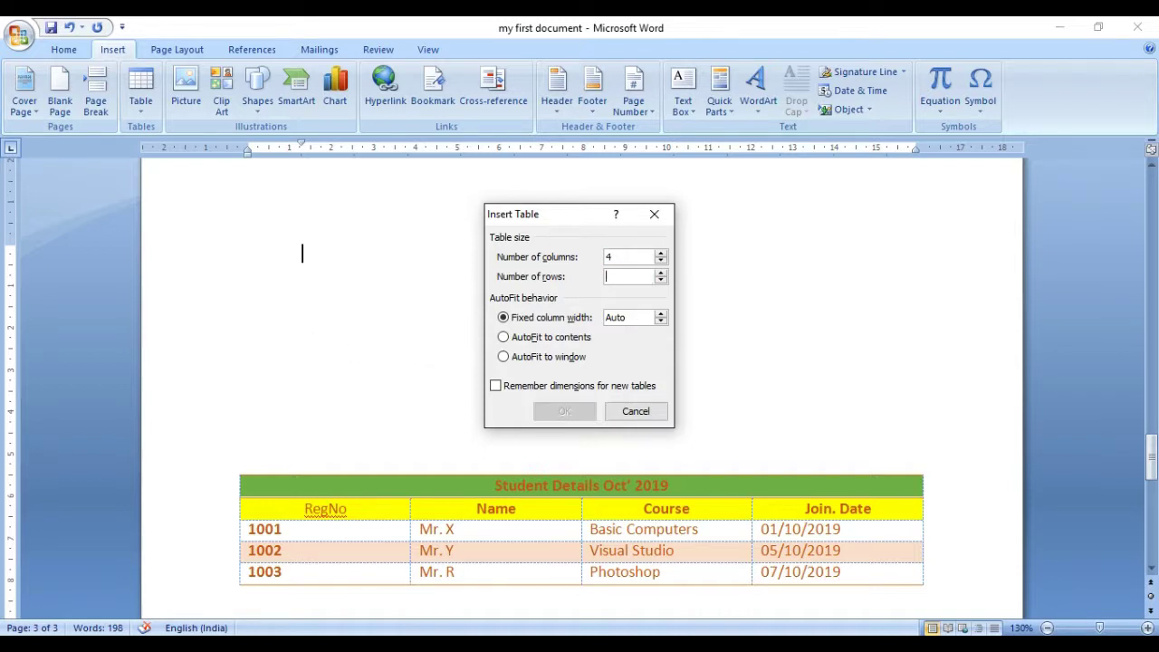
type("5")
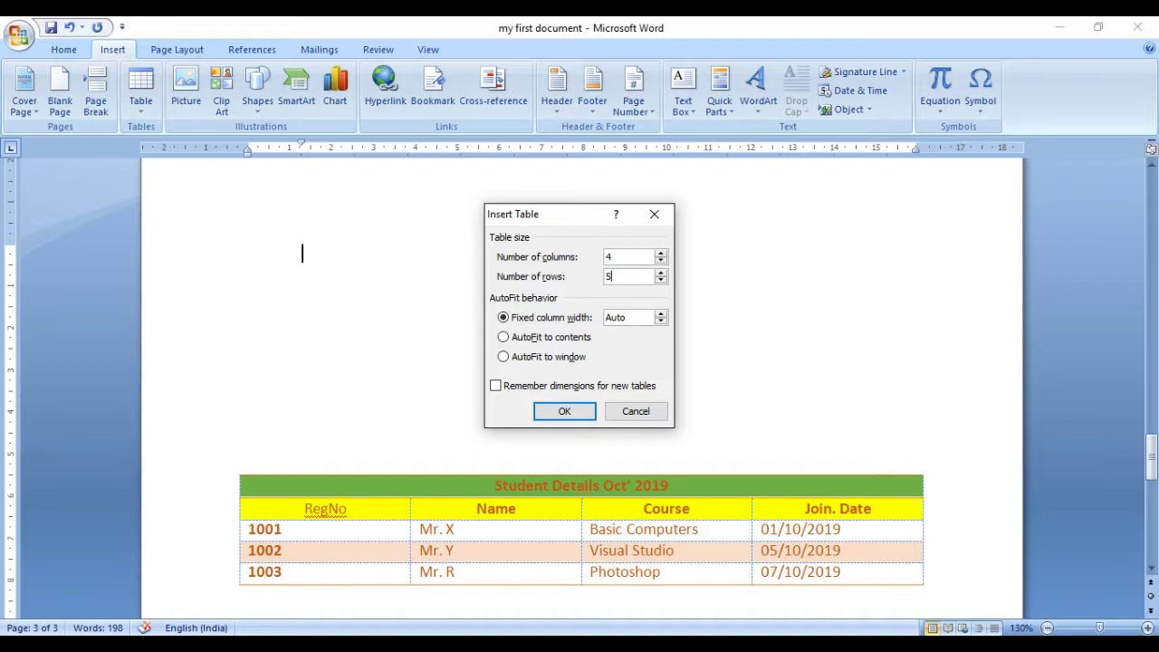
left_click(561, 416)
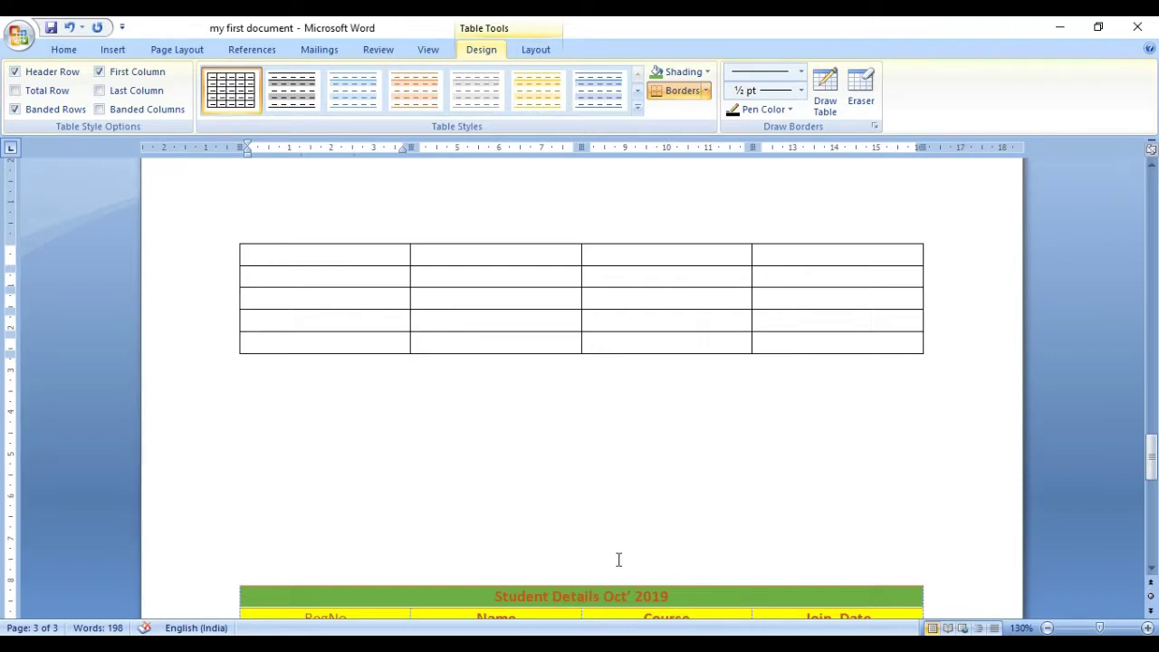
Step: Delete four blank lines between the new empty table and the finished Student Details table
left_click(673, 500)
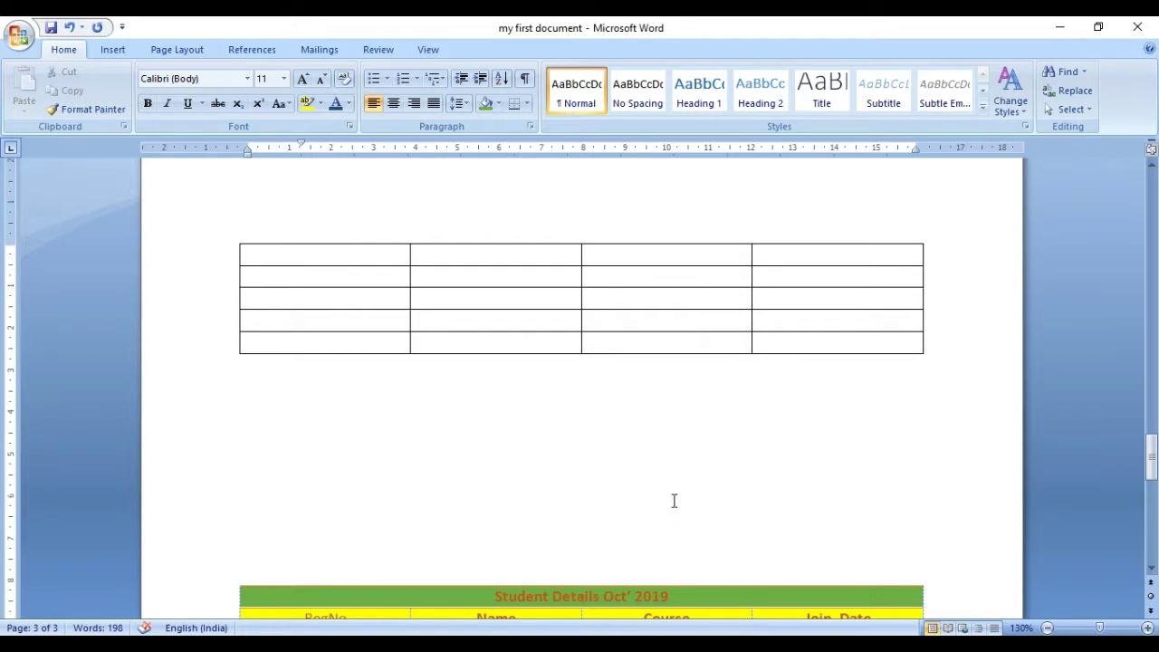
key("Up")
key("Delete")
key("Delete")
key("Delete")
key("Delete")
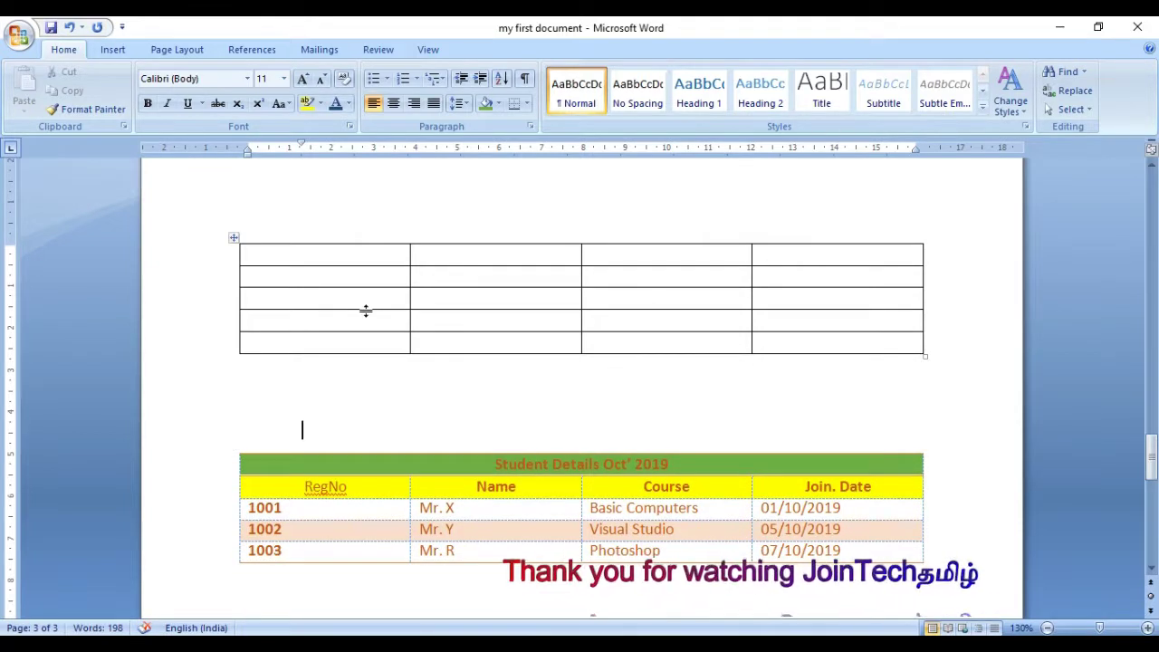
Step: Enter the title "Student Details Oct’ 2019" in the first cell of the new table
left_click(366, 259)
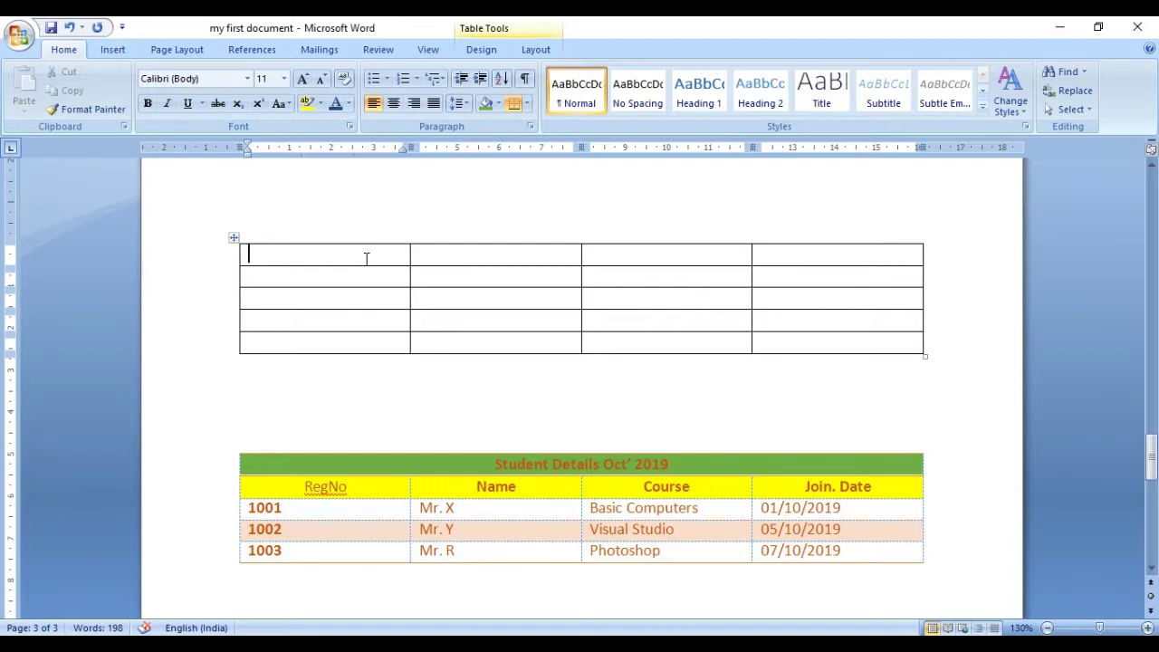
type("Student")
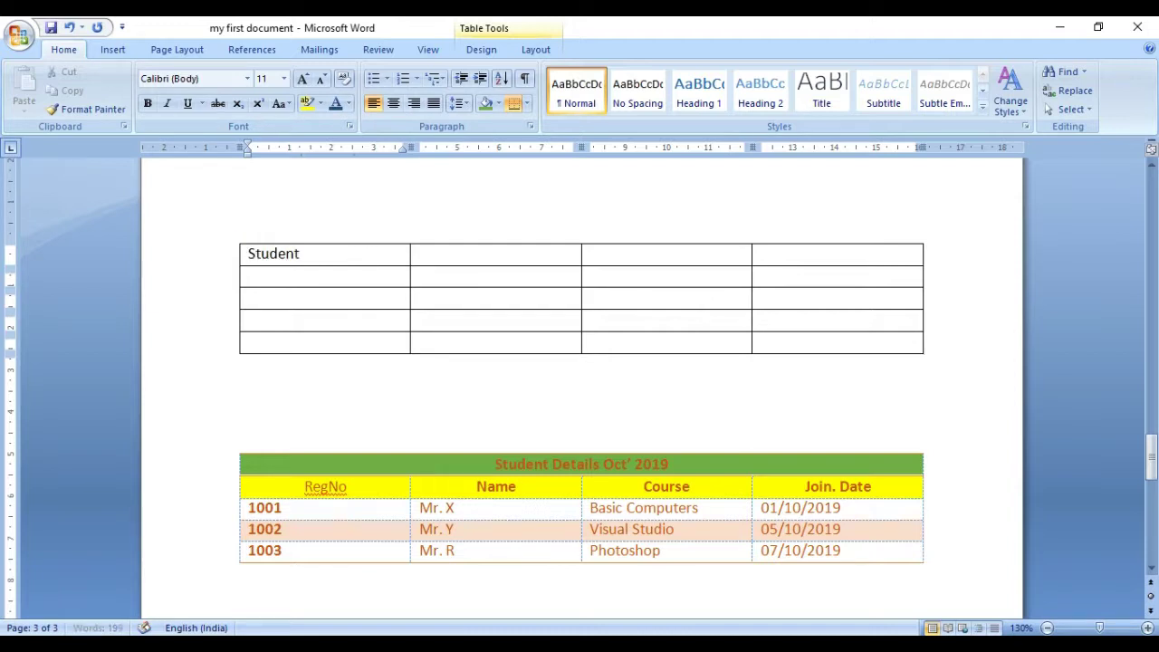
type(" Details Oct' 20")
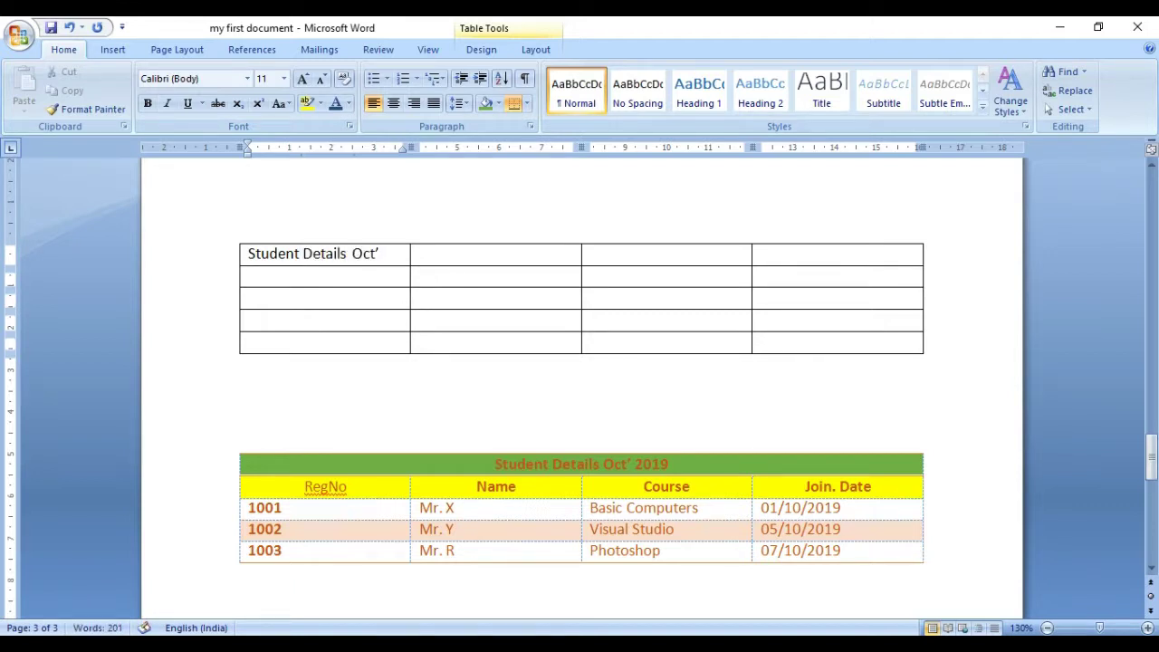
type("19")
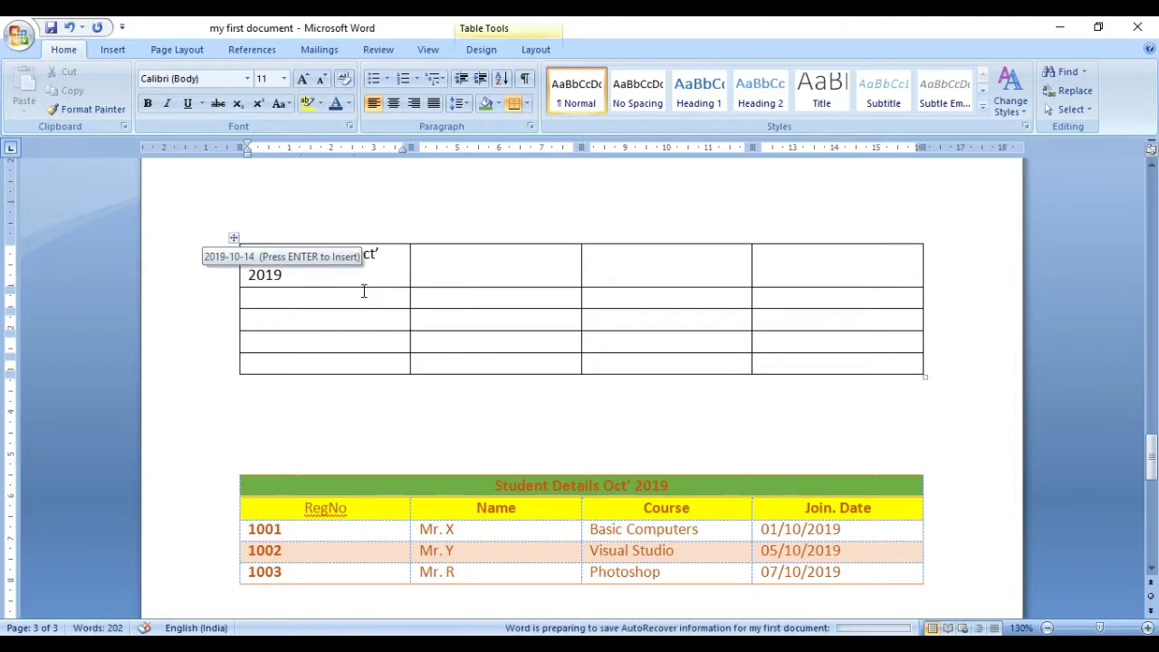
key("Down")
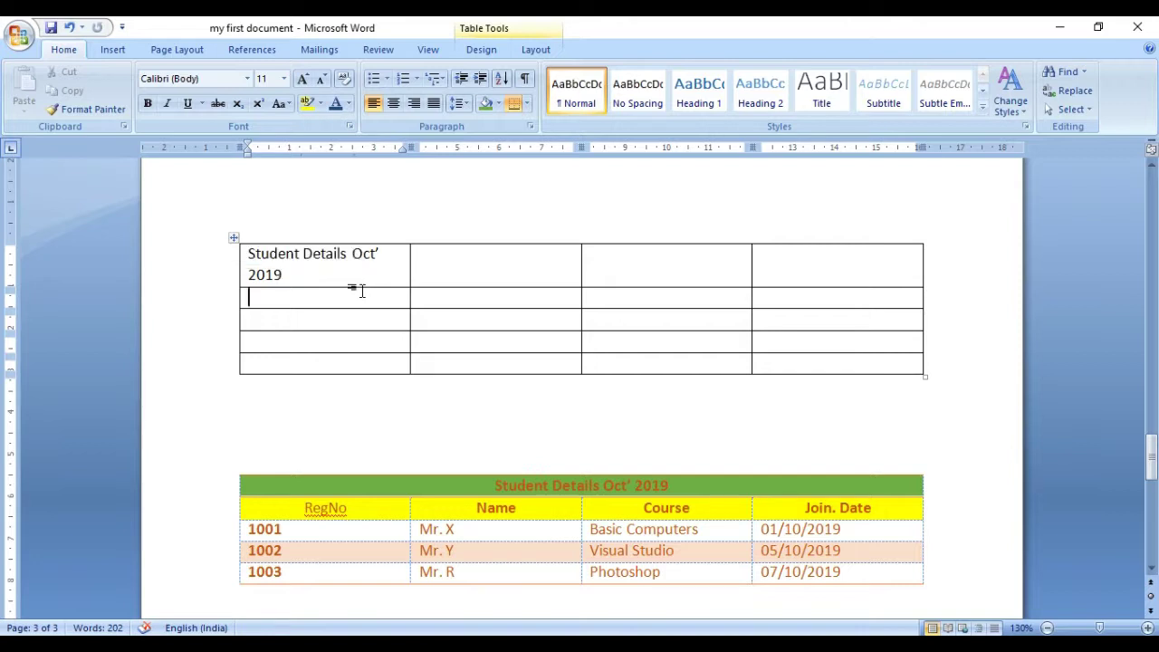
key("Up")
key("Tab")
key("Tab")
key("shift+Tab")
key("shift+Tab")
key("Down")
key("Up")
key("Up")
key("Up")
Step: Fill the new table's second row with the column headings RegNo, Name, Course and Join Date
type("Re")
type("No")
key("Tab")
type("Name")
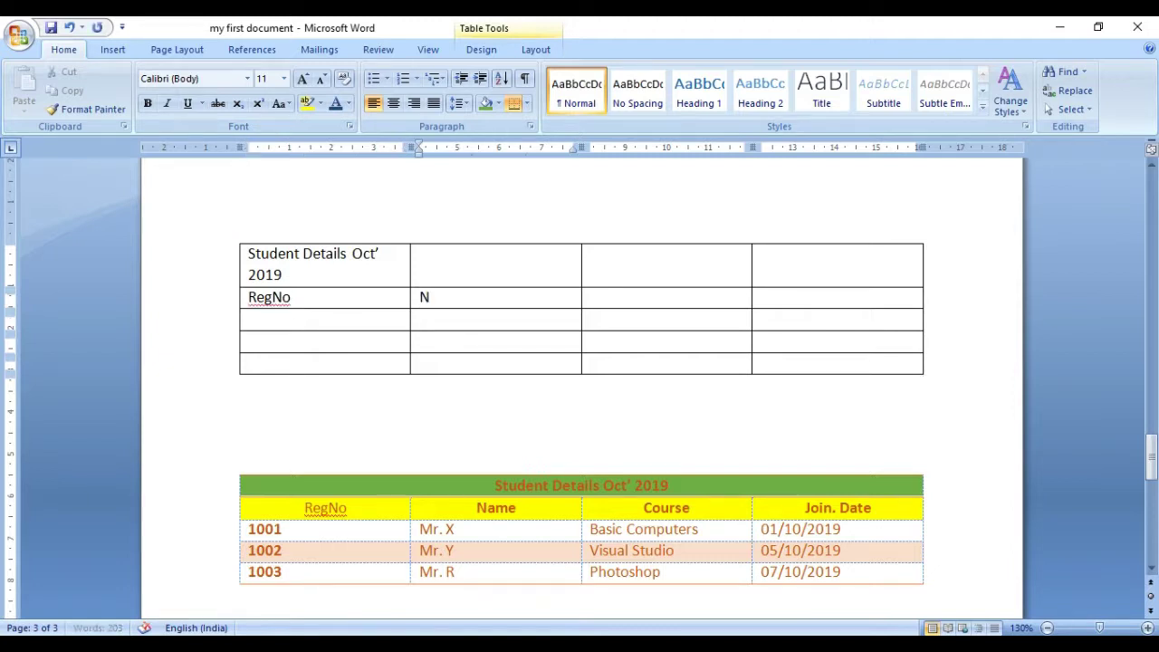
key("Tab")
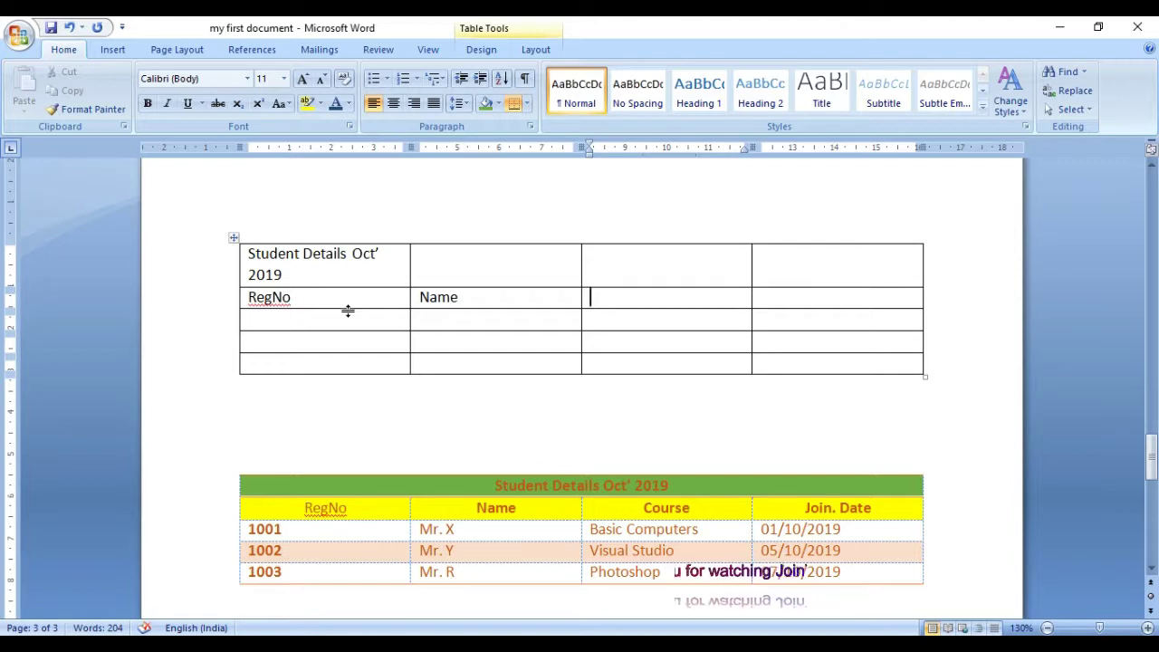
type("Course")
key("Tab")
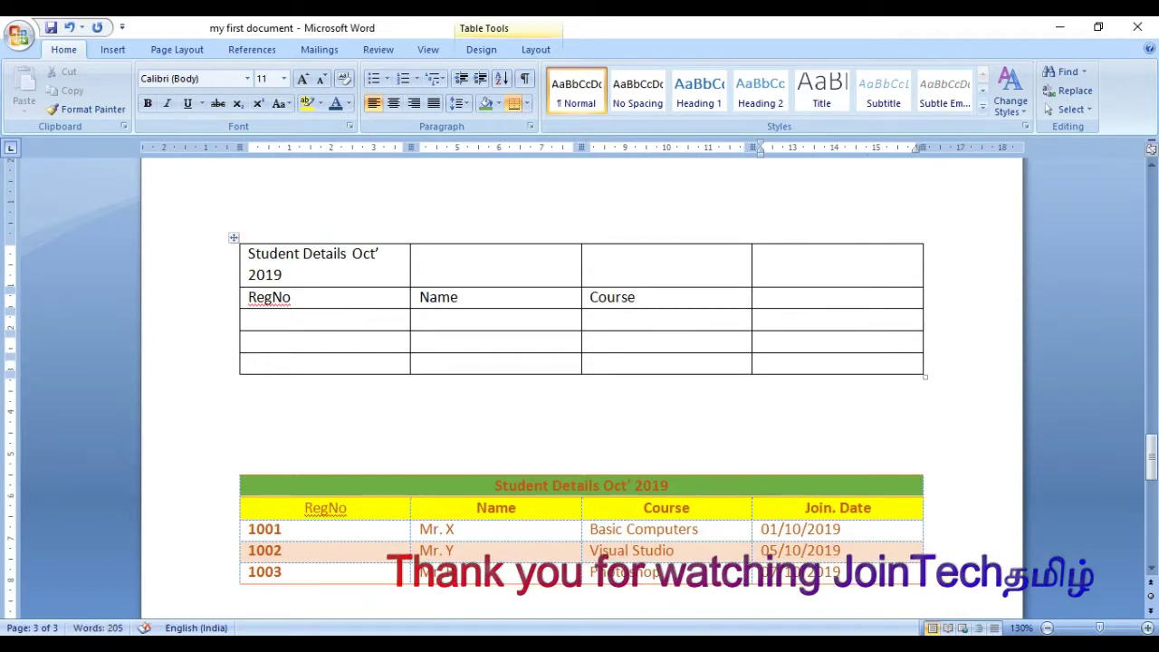
type("Join Date")
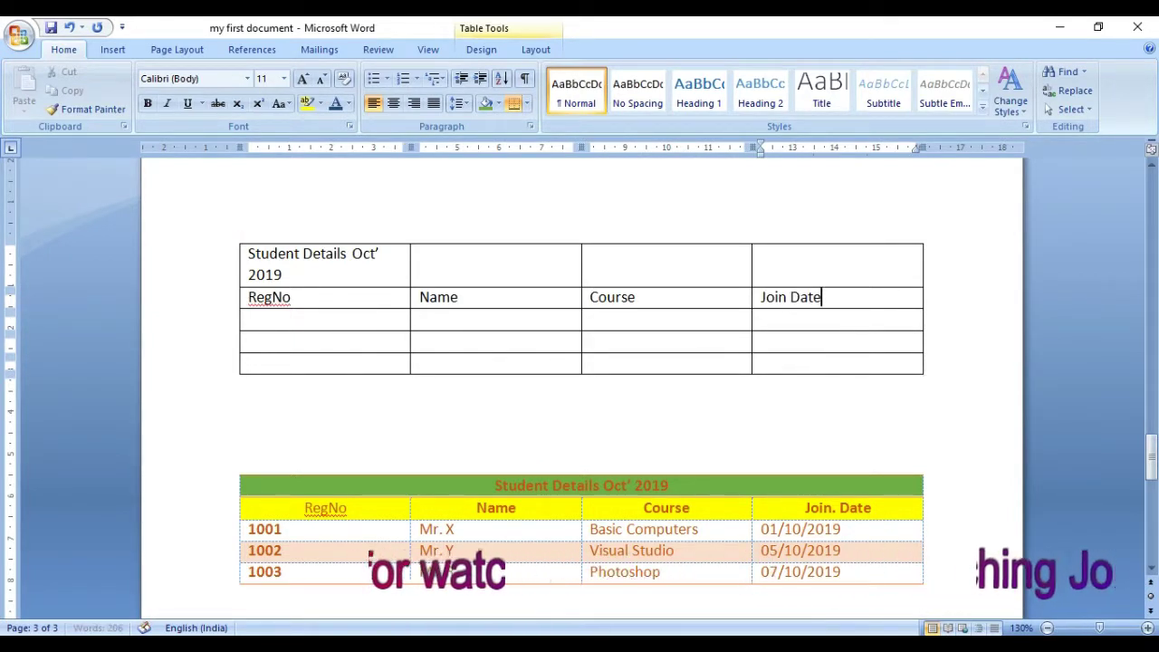
Step: Fill the new table's third row with the record 1001, Mr. X, Basic Computers, 01/10/2019
left_click(347, 319)
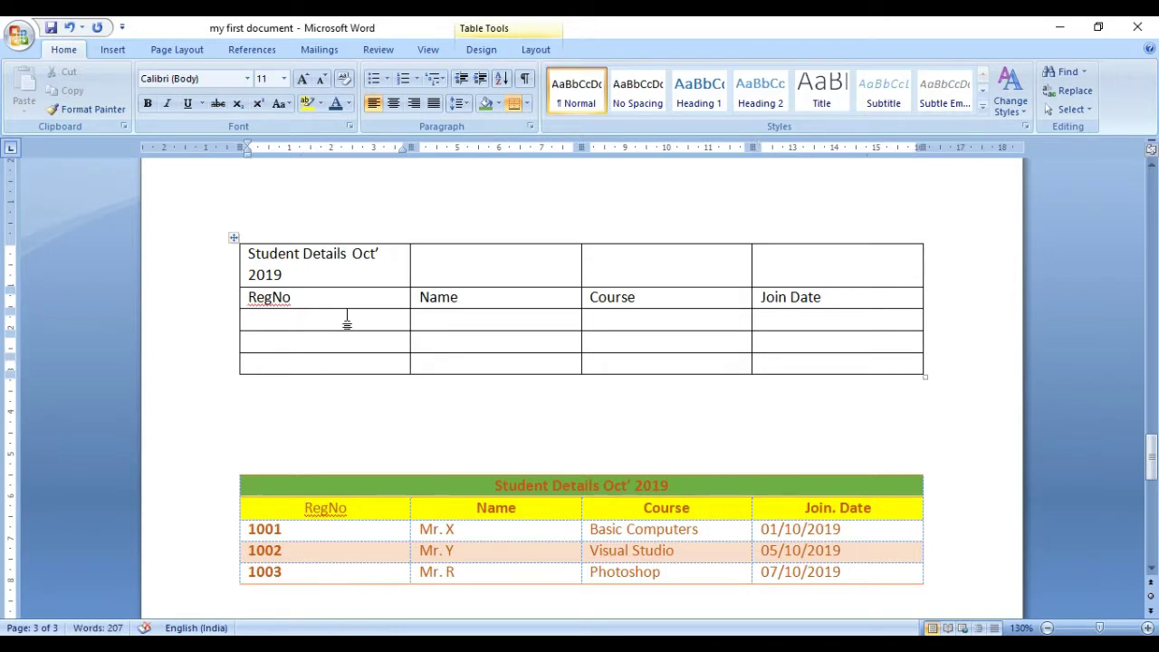
type("1001")
key("Tab")
type("M")
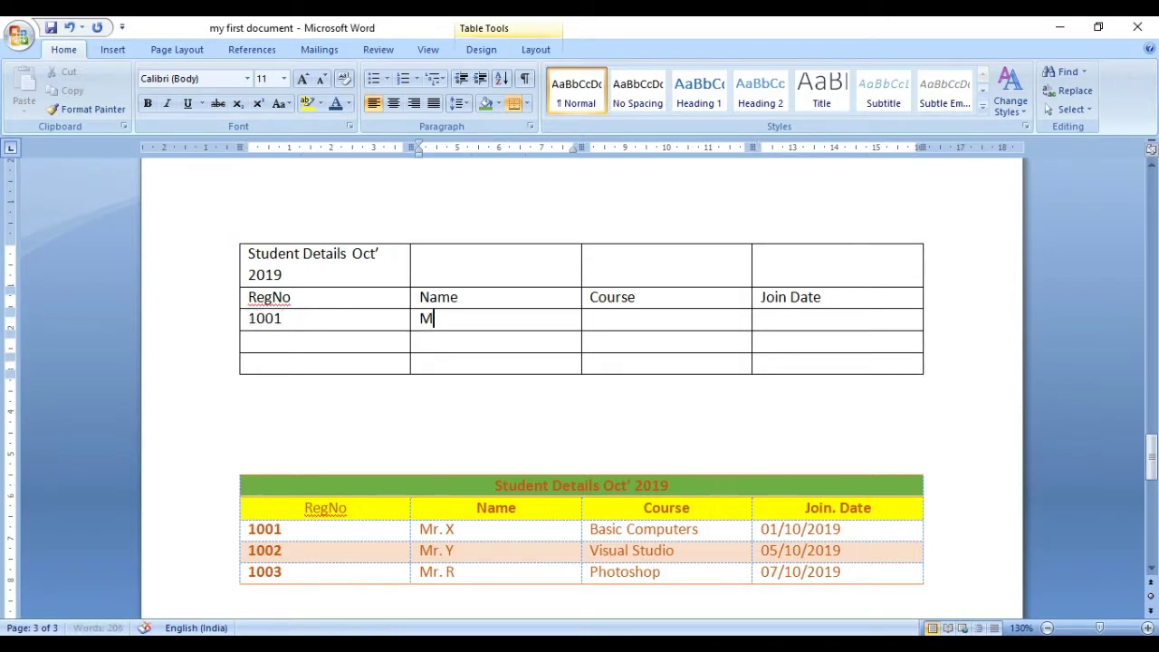
type("r. X")
key("Tab")
type("Basic Computers")
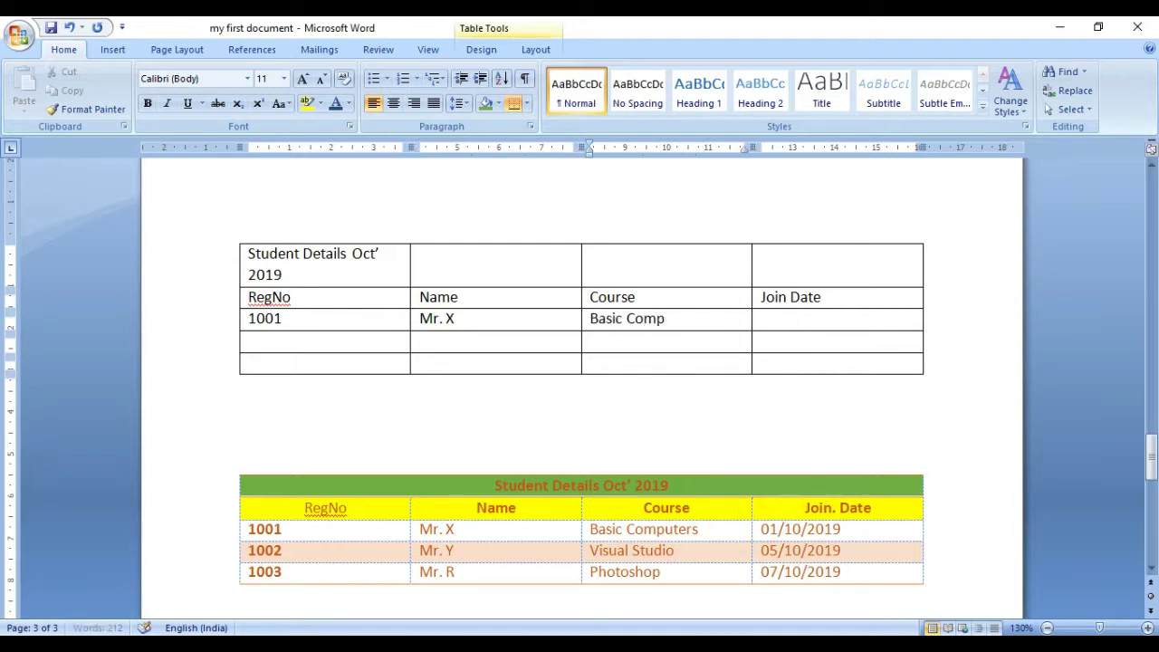
key("Tab")
type("0")
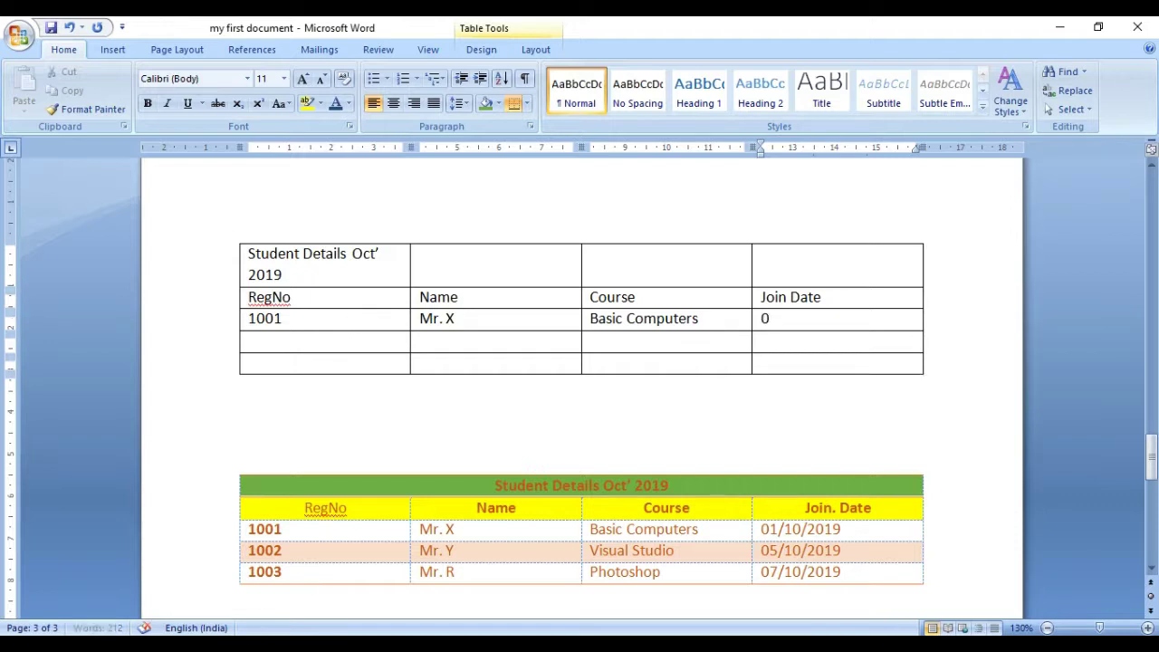
type("1/10/2019")
Step: Fill the new table's fourth row with the record 1002, Mr. Y, Visual Studio, 05/10/2019
key("Tab")
type("1002")
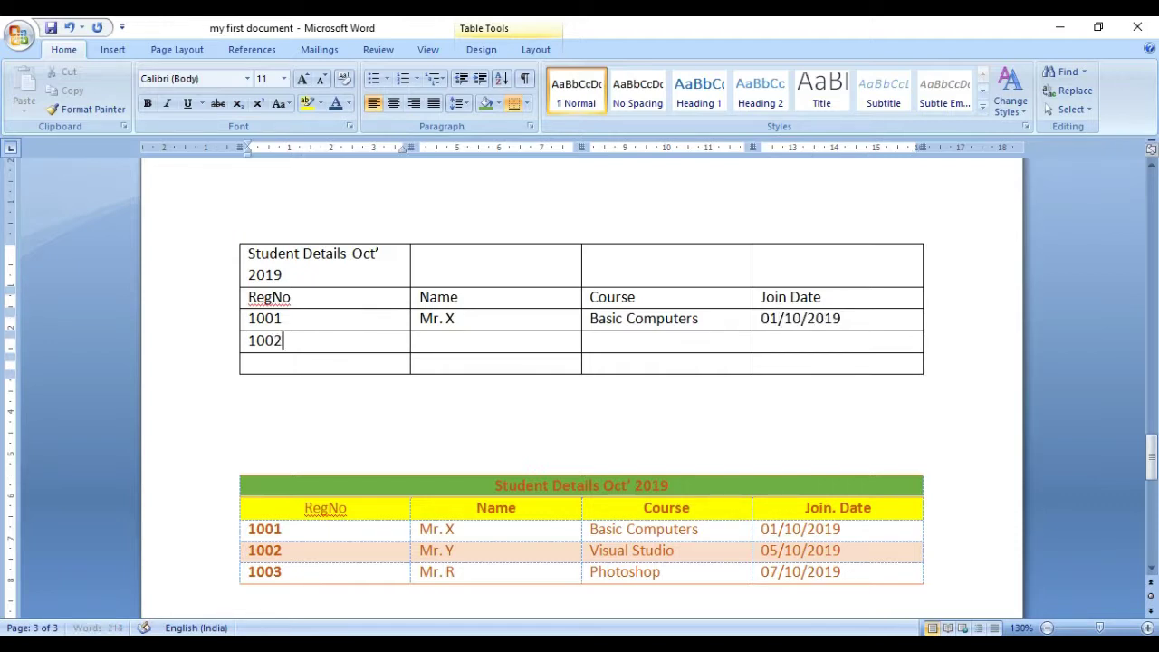
key("Tab")
type("Mr. Y")
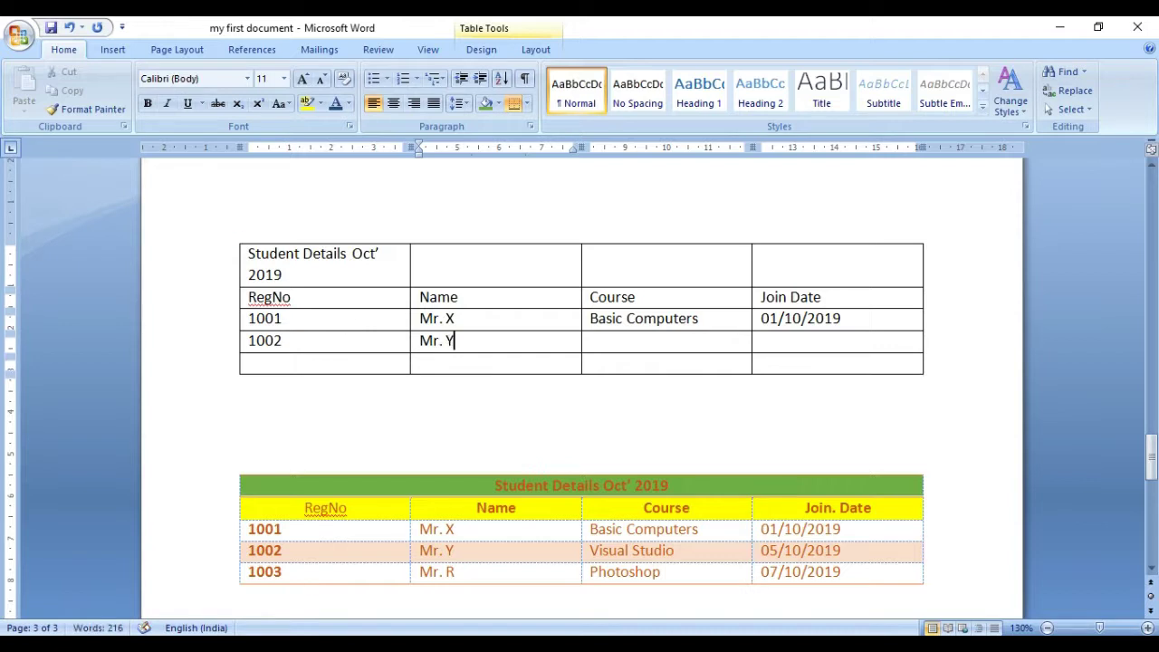
key("Tab")
type("Vis")
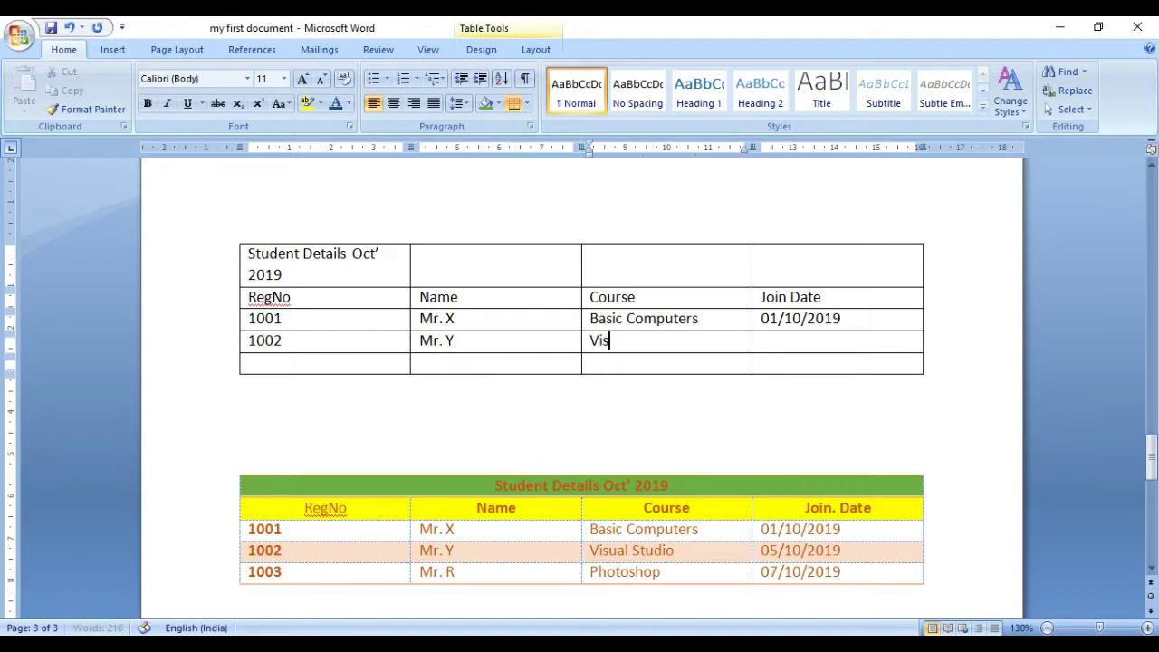
type("ual Studi")
key("Tab")
key("shift+Tab")
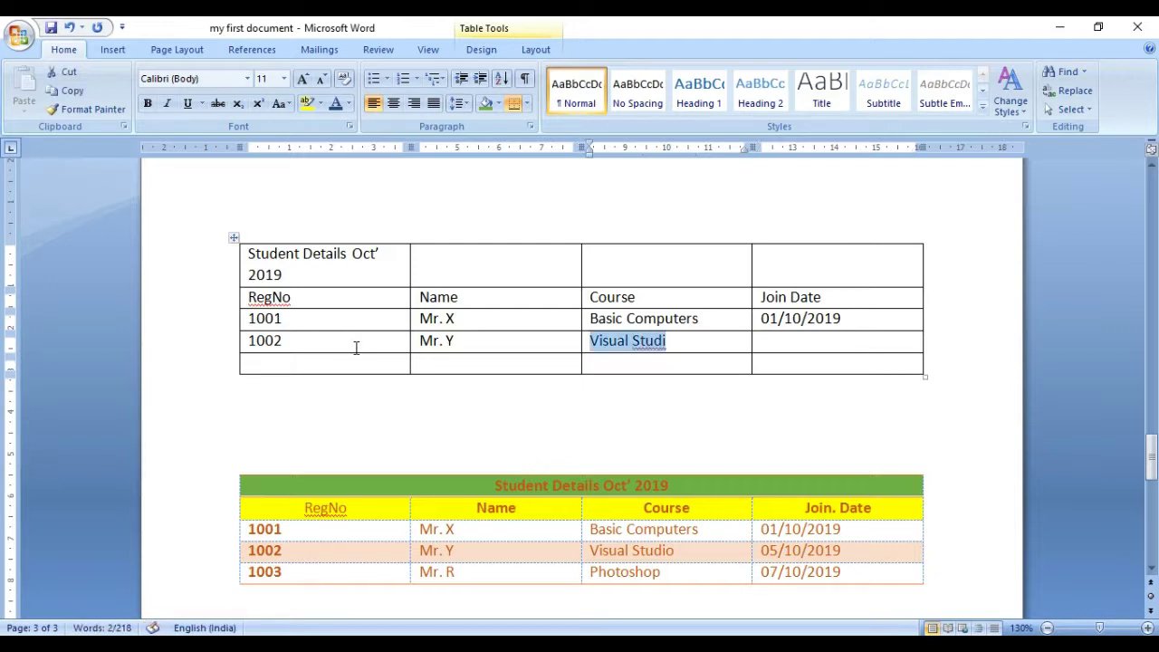
key("Right")
type("o")
key("Tab")
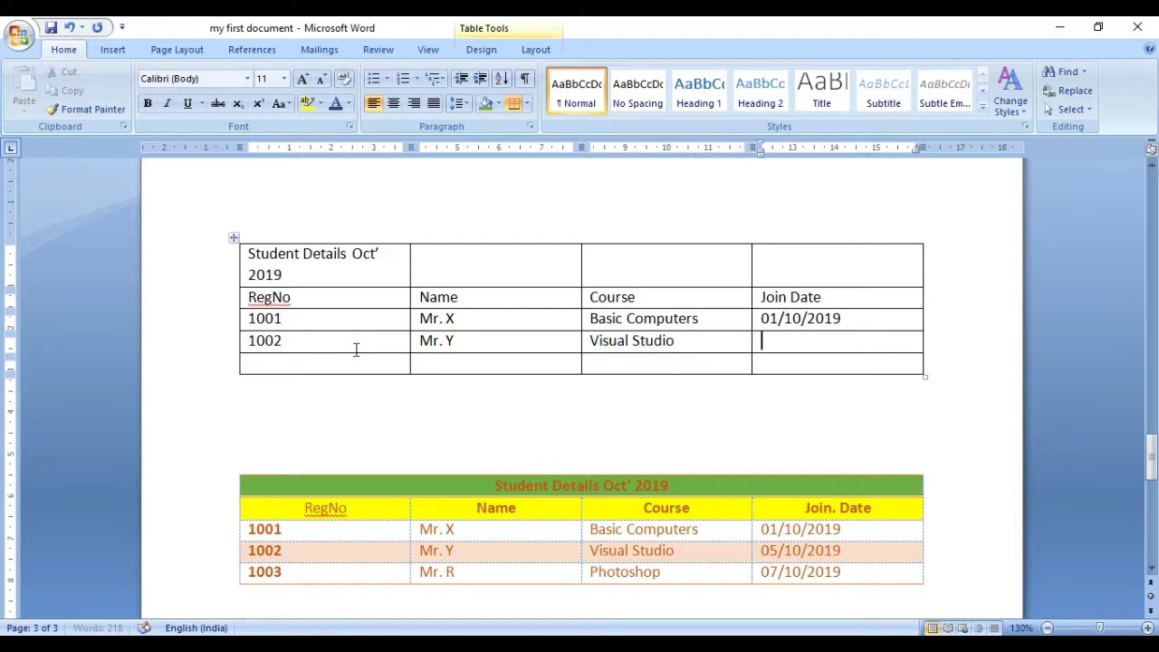
type("05/10/2019")
Step: Fill the new table's last row with the record 1003, Mr. R, PhotoShop, 07/10/2019
left_click(355, 368)
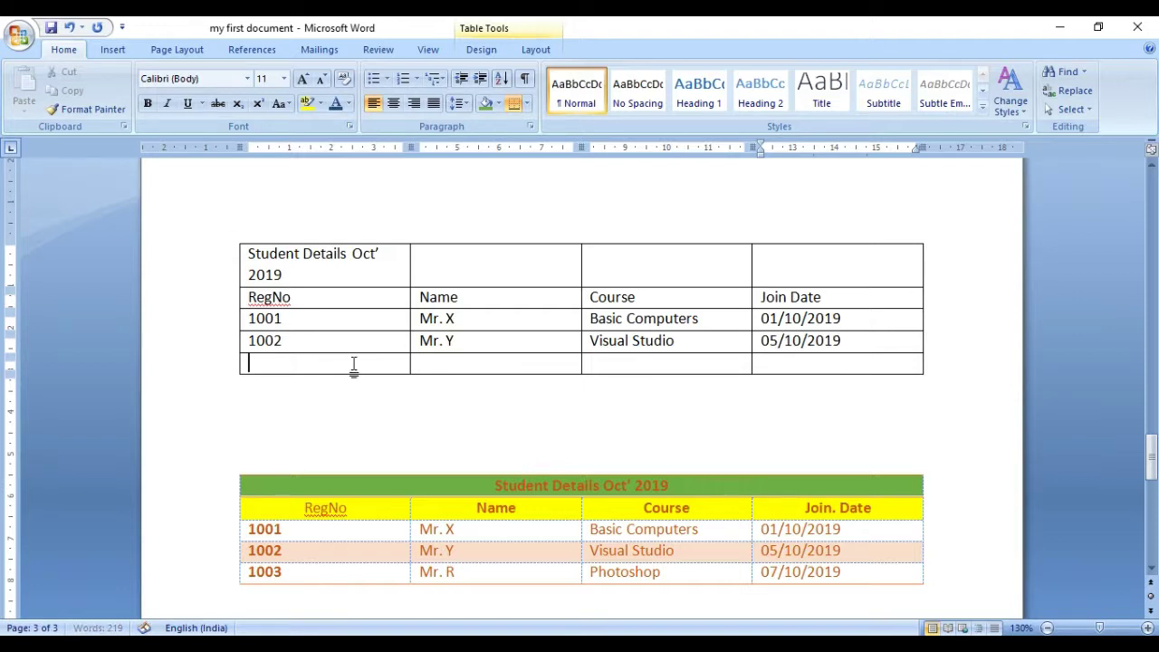
type("1003")
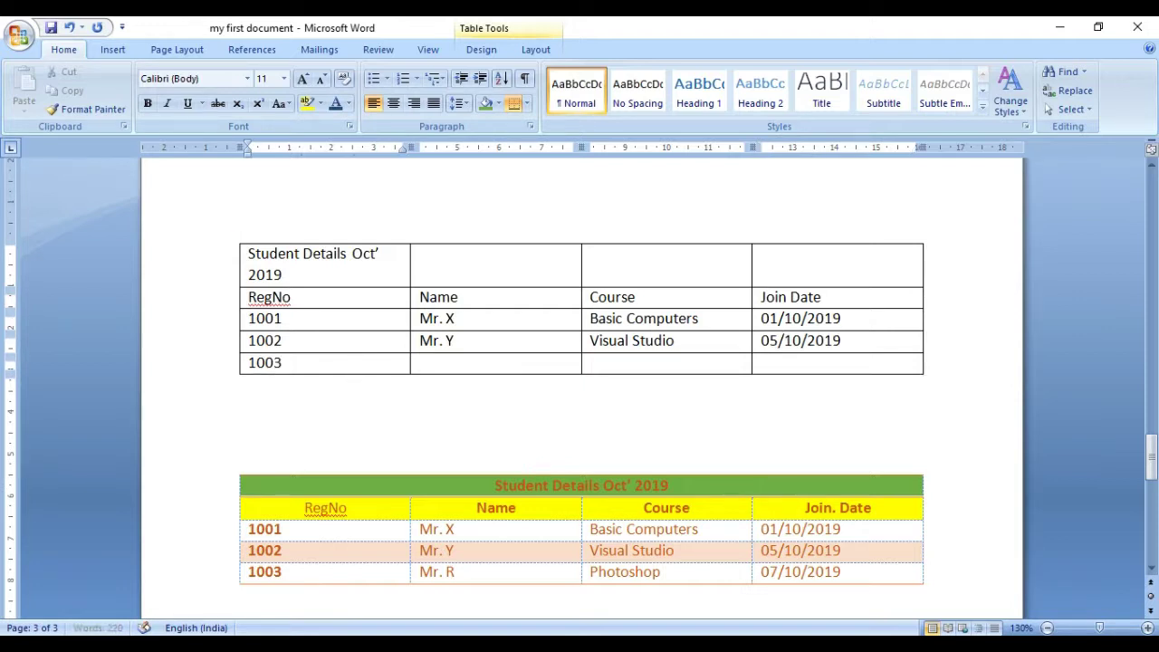
key("Tab")
type("Mr. R")
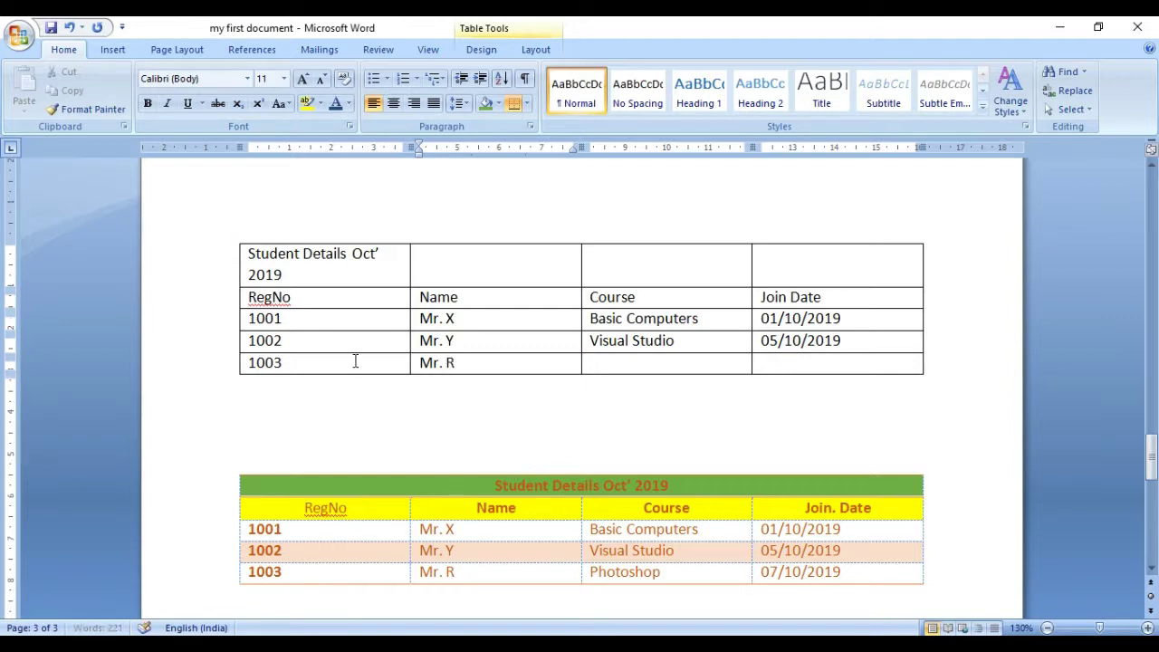
key("Tab")
type("PhotoShop")
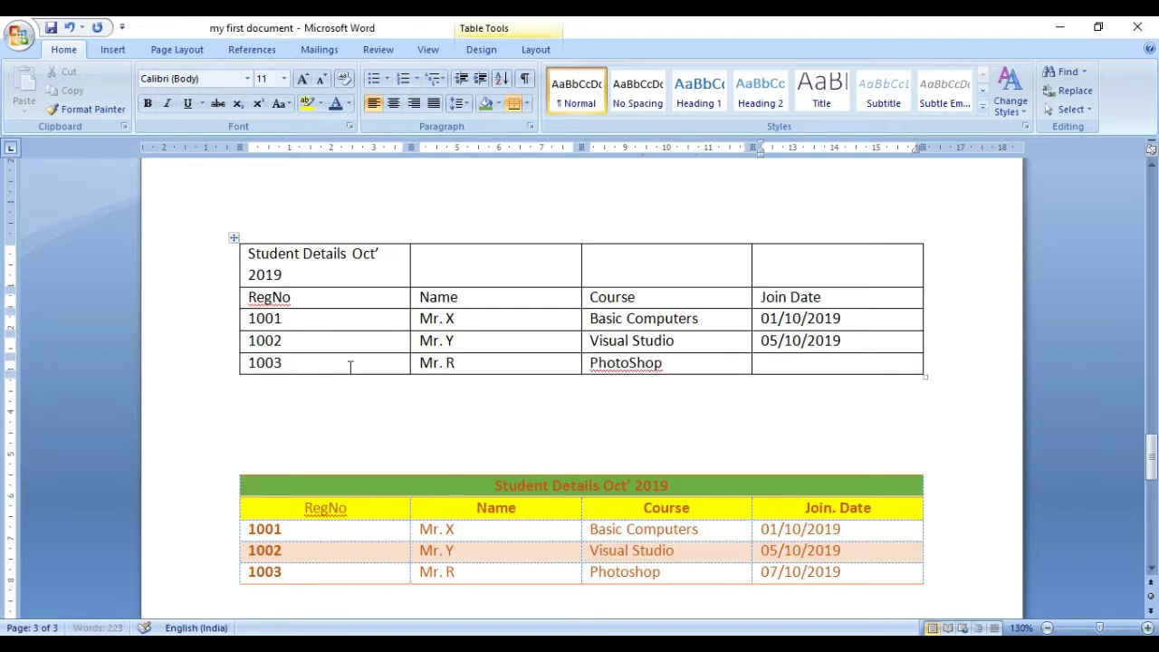
key("Tab")
type("07/10/2019")
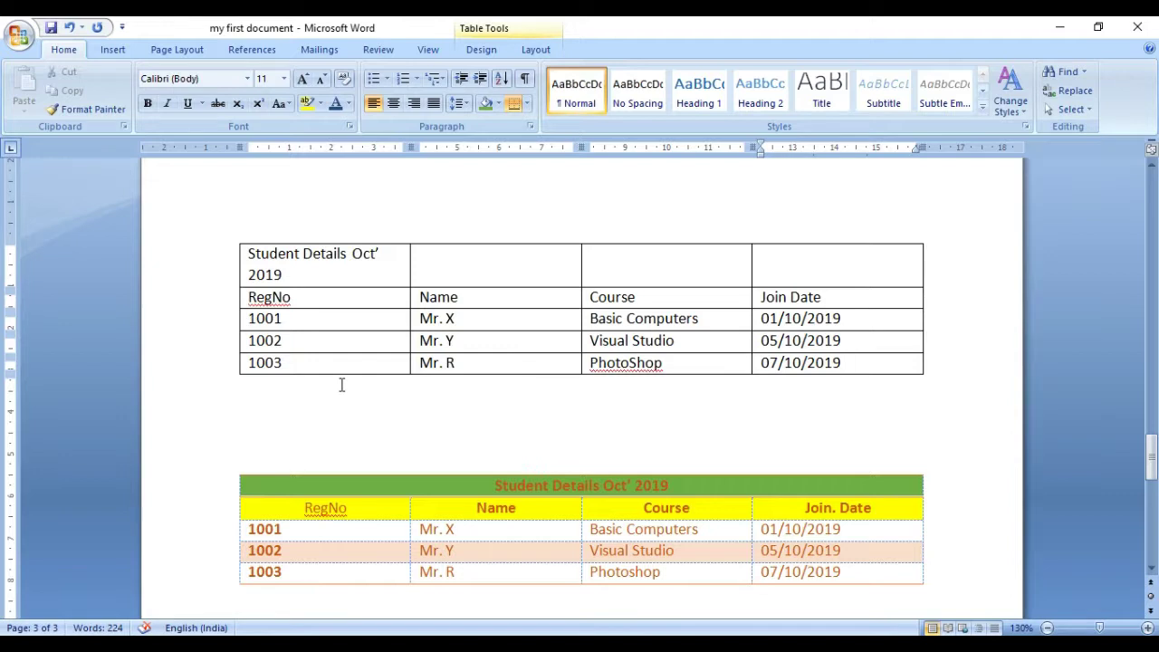
Step: Examine the design and layout options offered for the new table, with the cursor inside and outside it
left_click(356, 268)
left_click(205, 288)
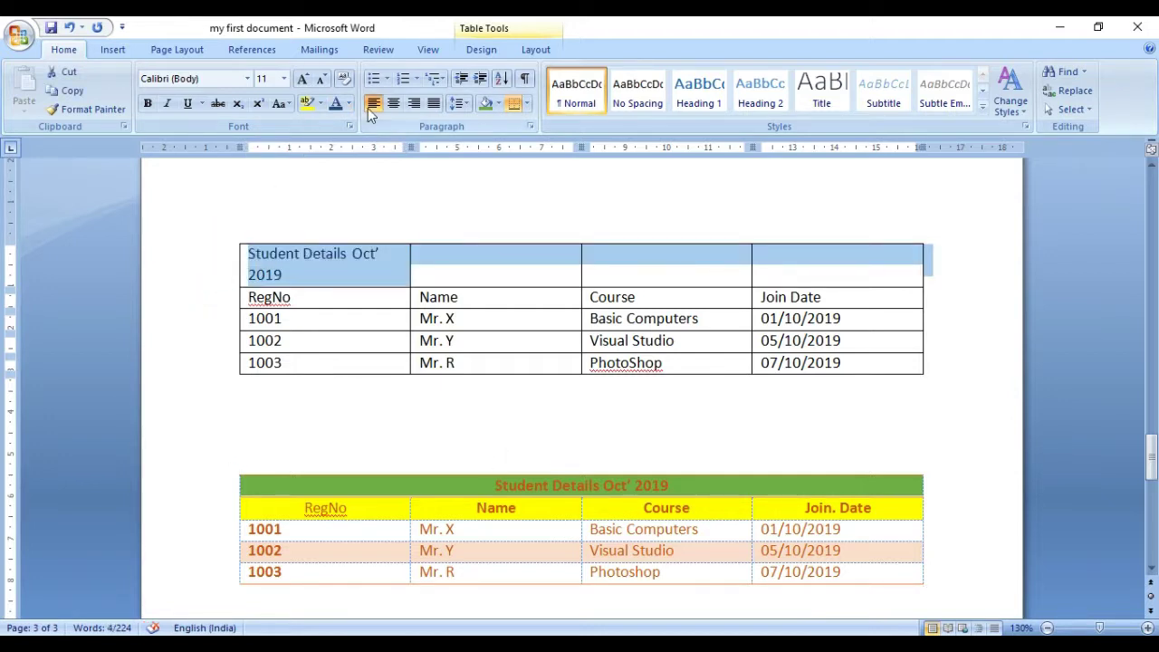
left_click(234, 239)
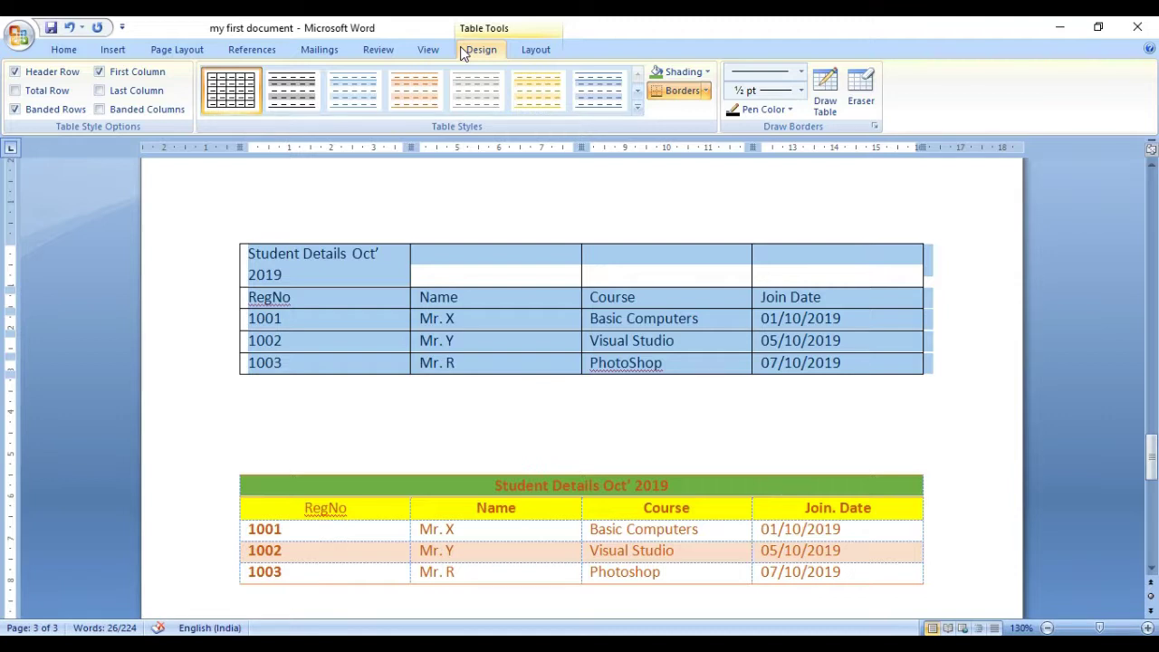
left_click(530, 50)
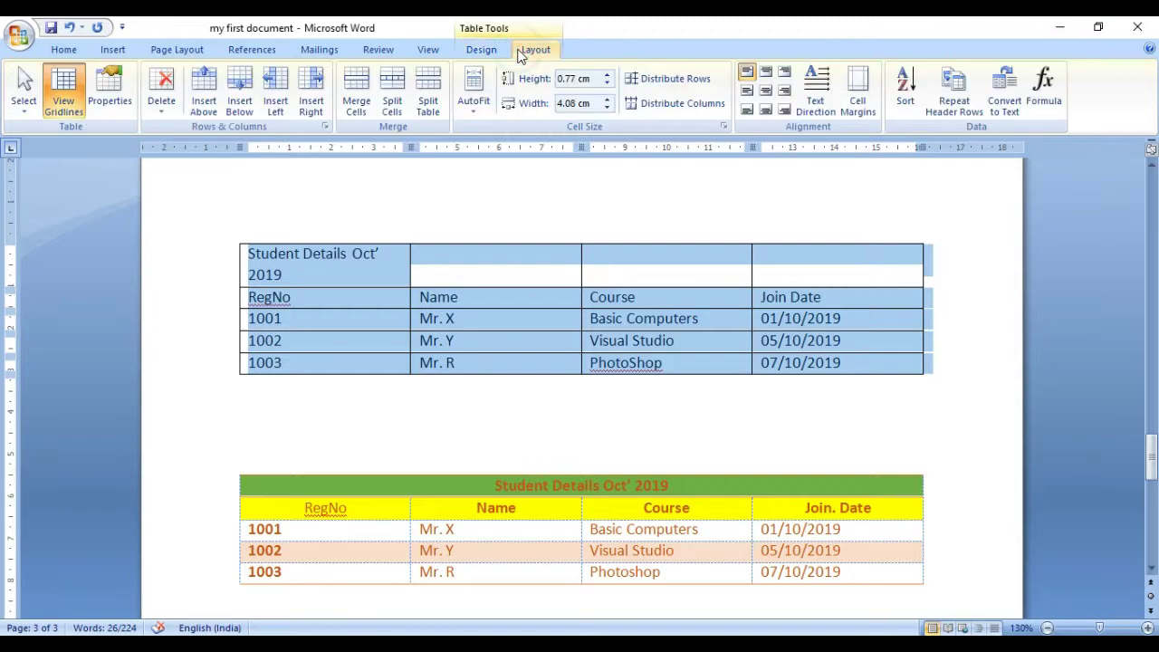
left_click(481, 50)
left_click(539, 49)
left_click(365, 253)
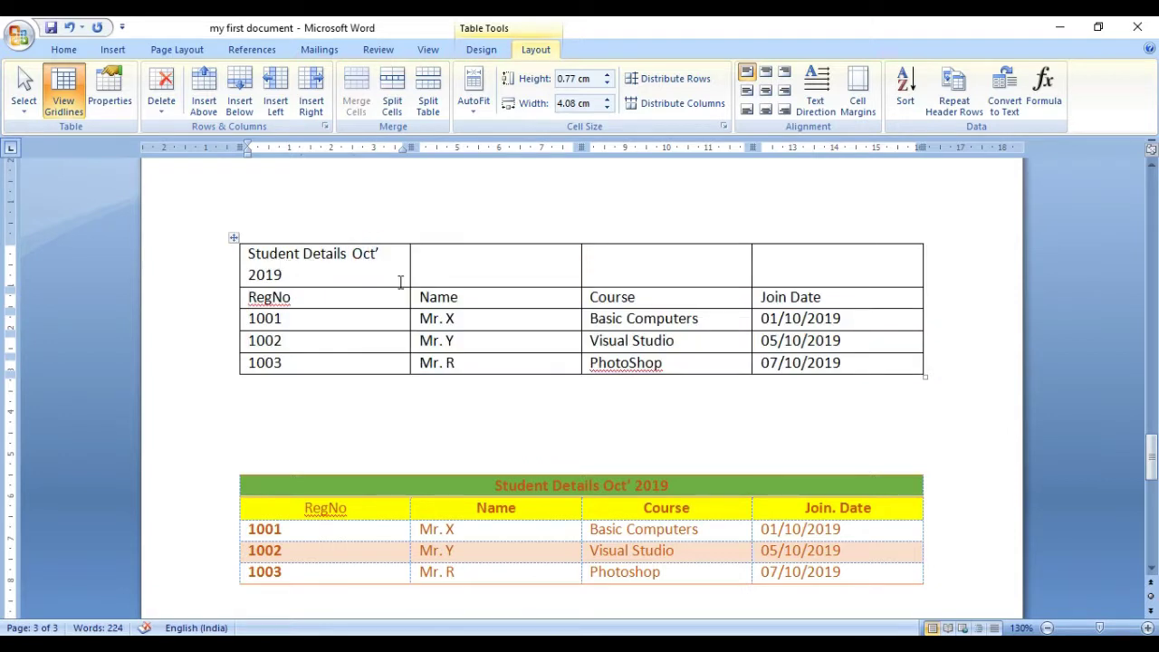
left_click_drag(376, 301, 375, 275)
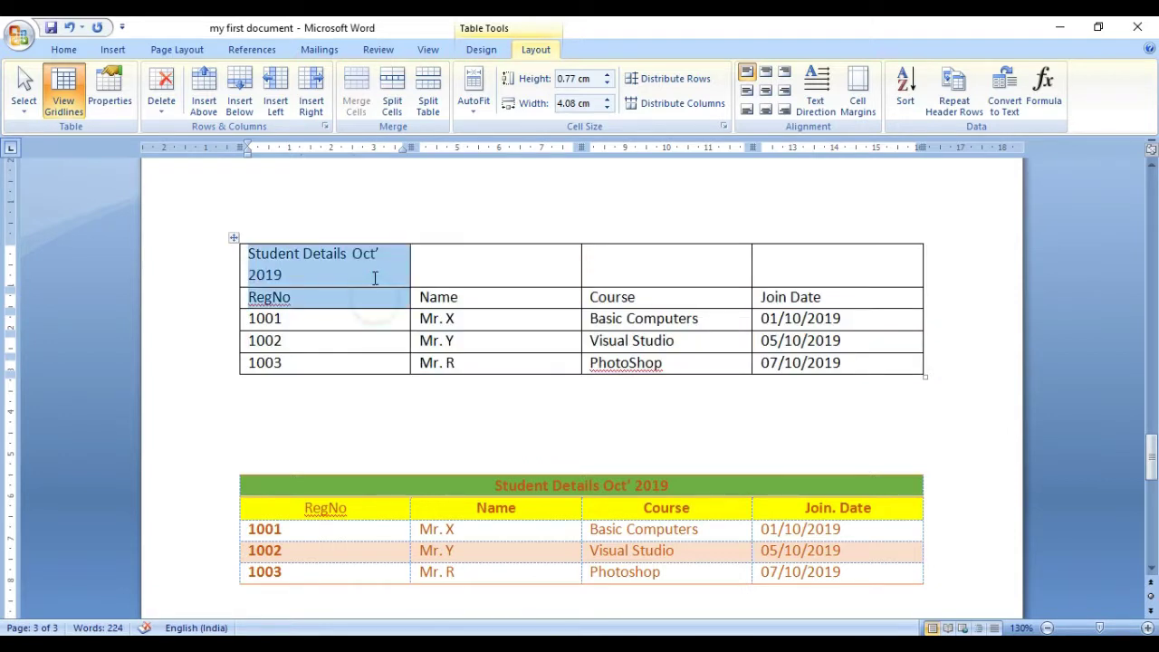
left_click(375, 274)
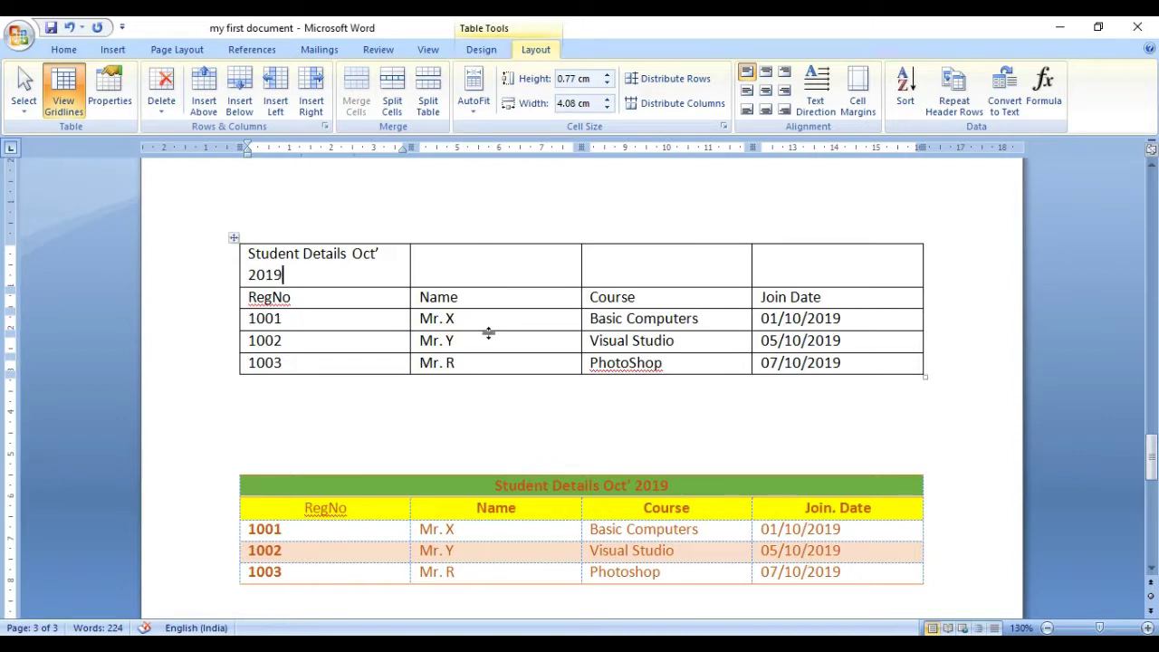
left_click(441, 421)
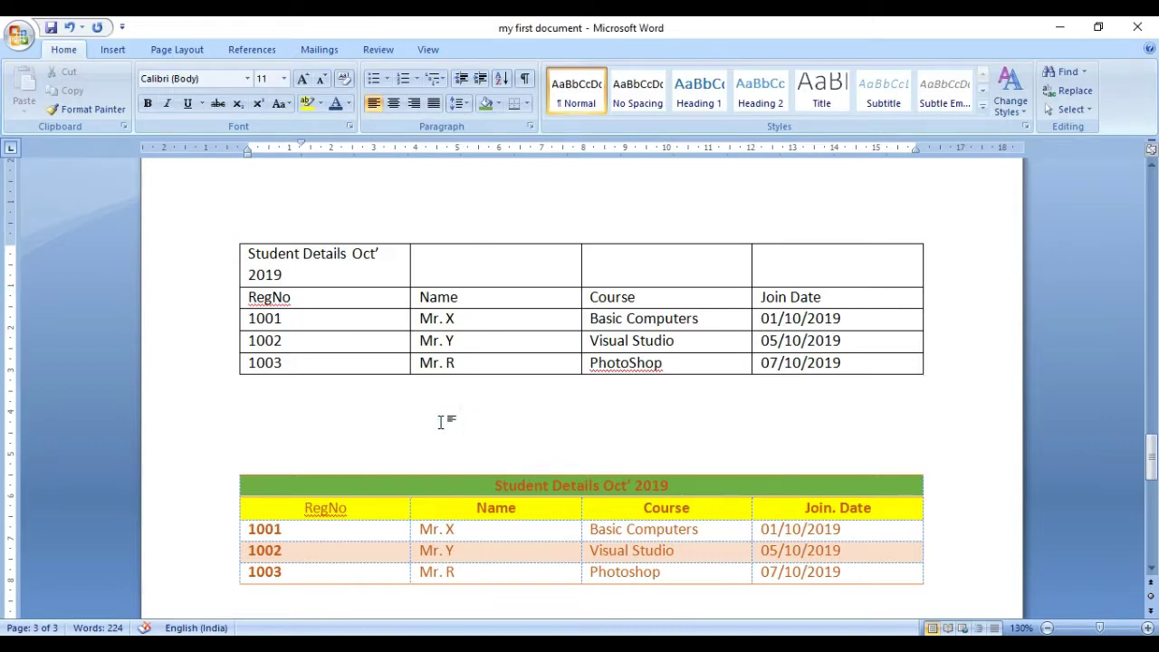
left_click(368, 275)
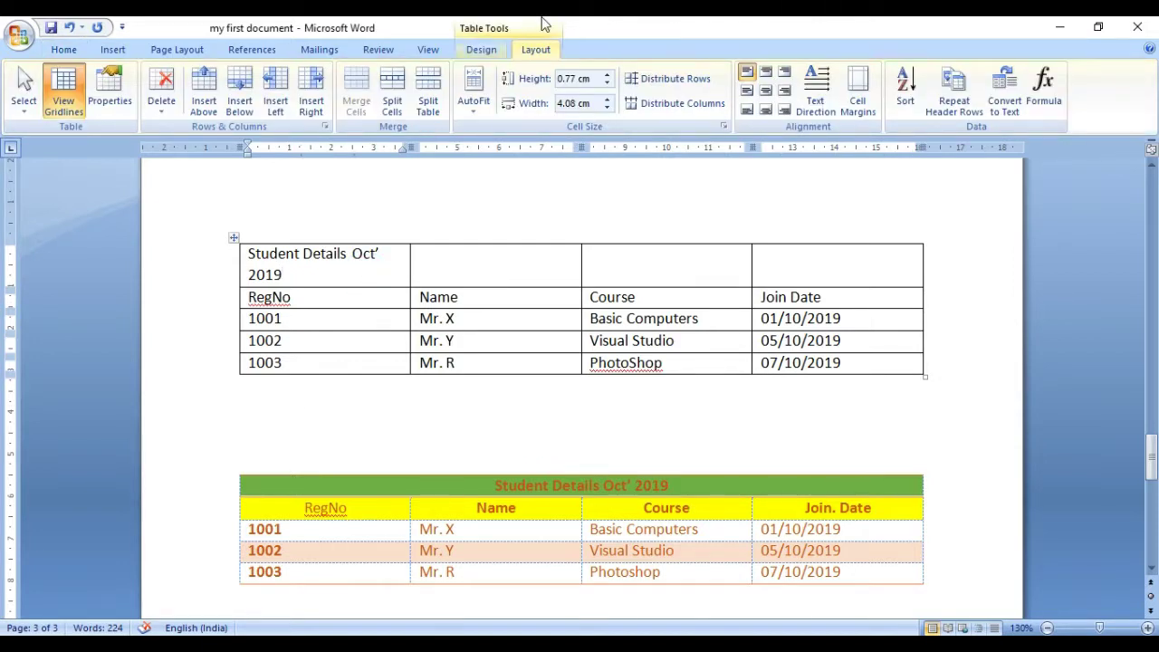
left_click(478, 51)
left_click(532, 53)
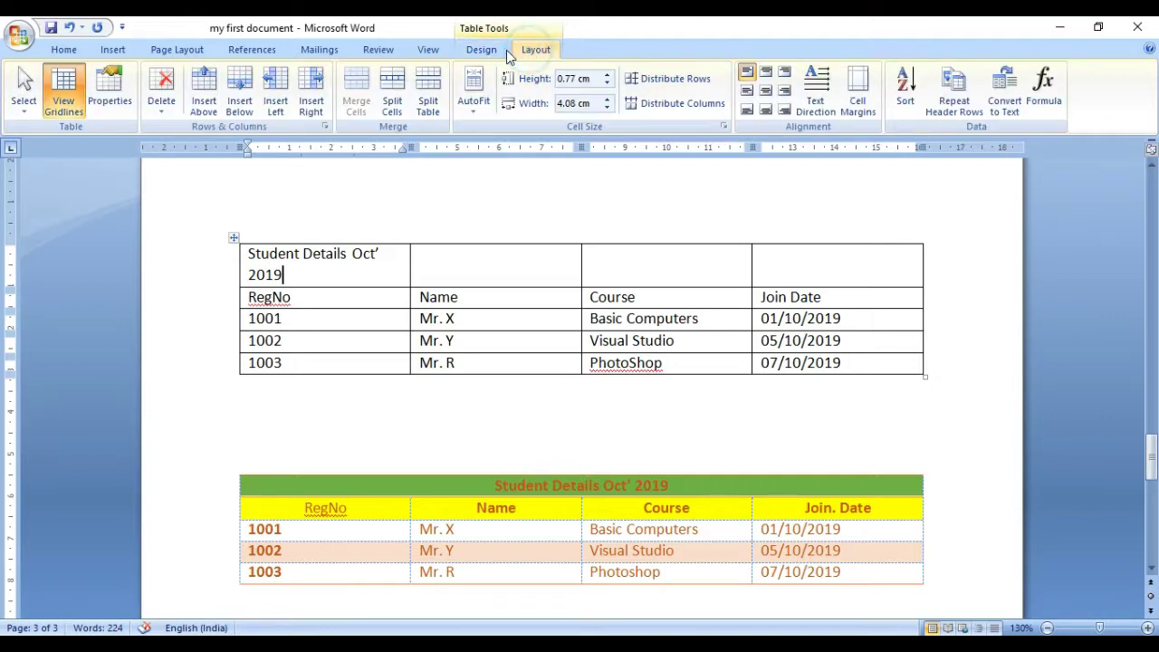
left_click(504, 52)
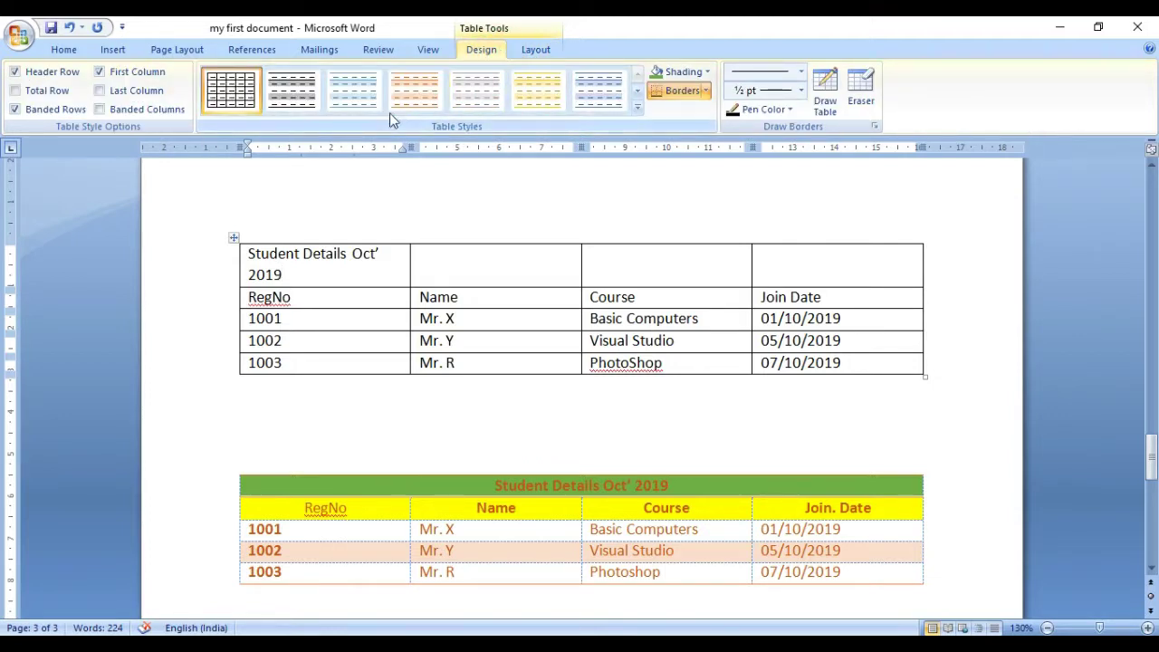
left_click(530, 50)
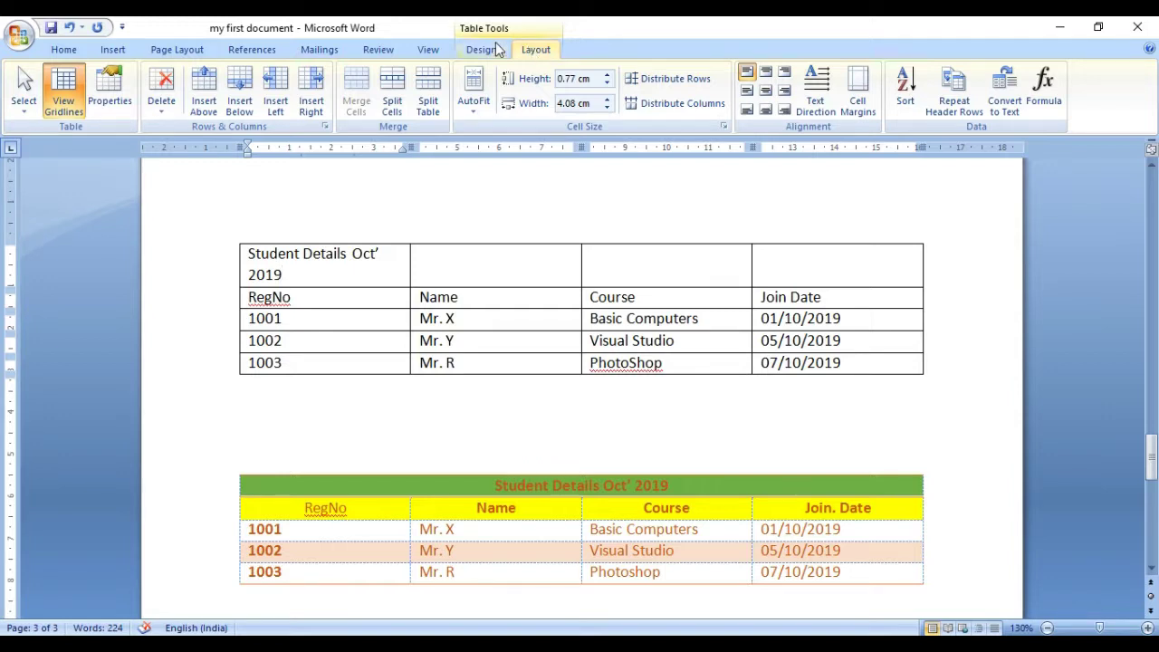
left_click(492, 53)
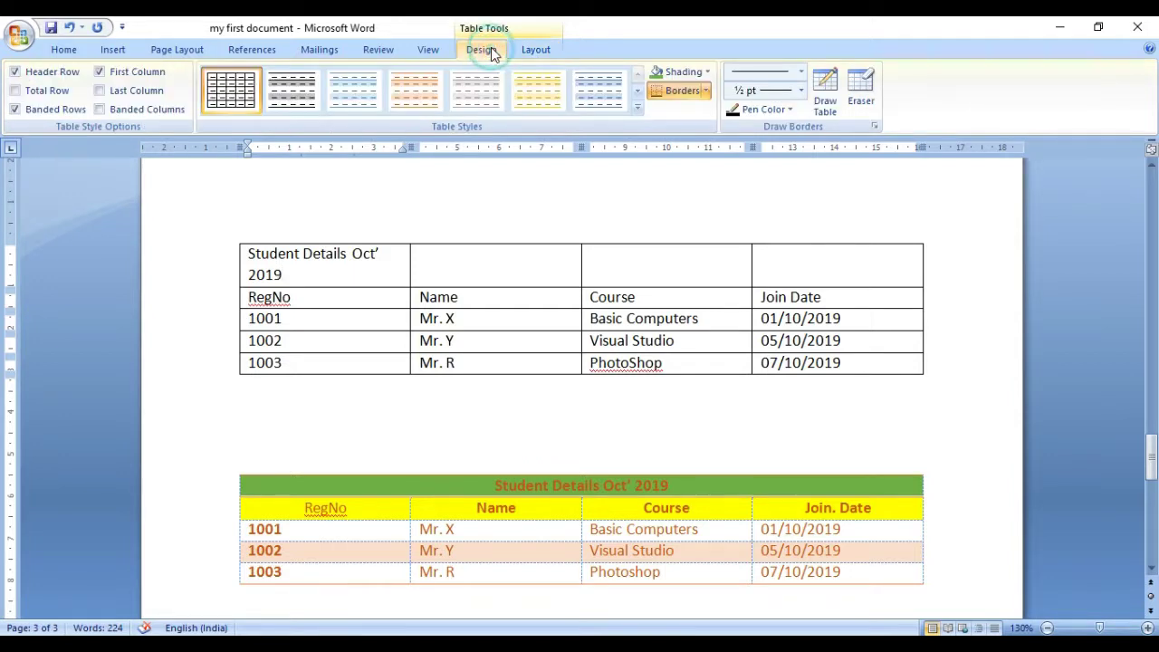
double_click(492, 53)
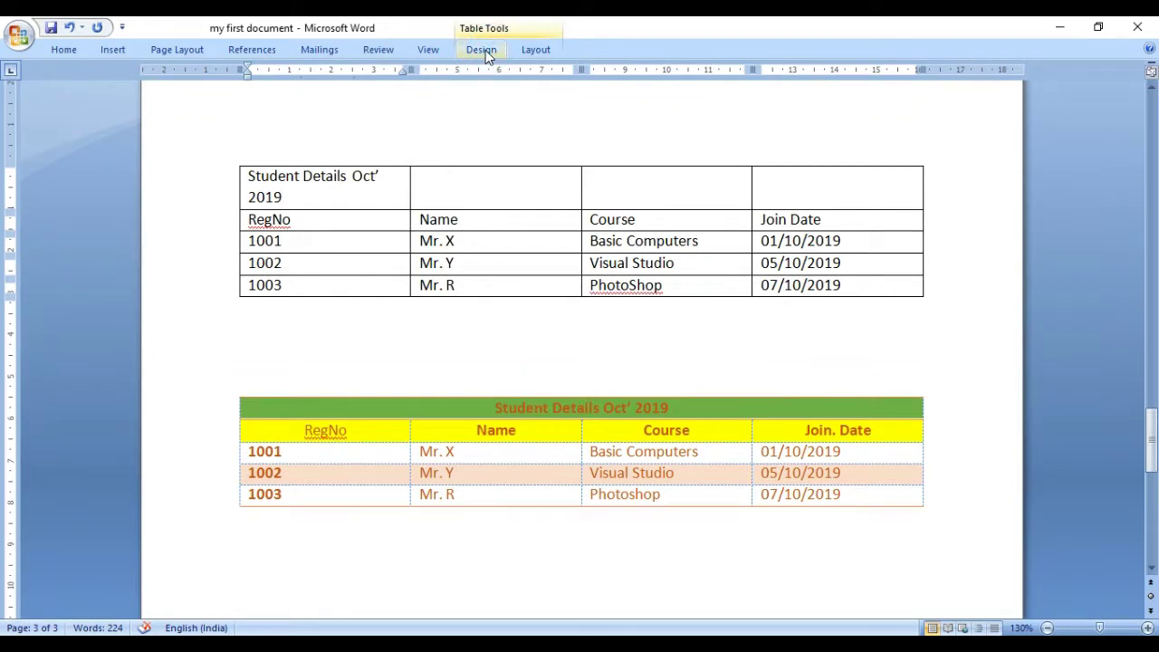
left_click(486, 54)
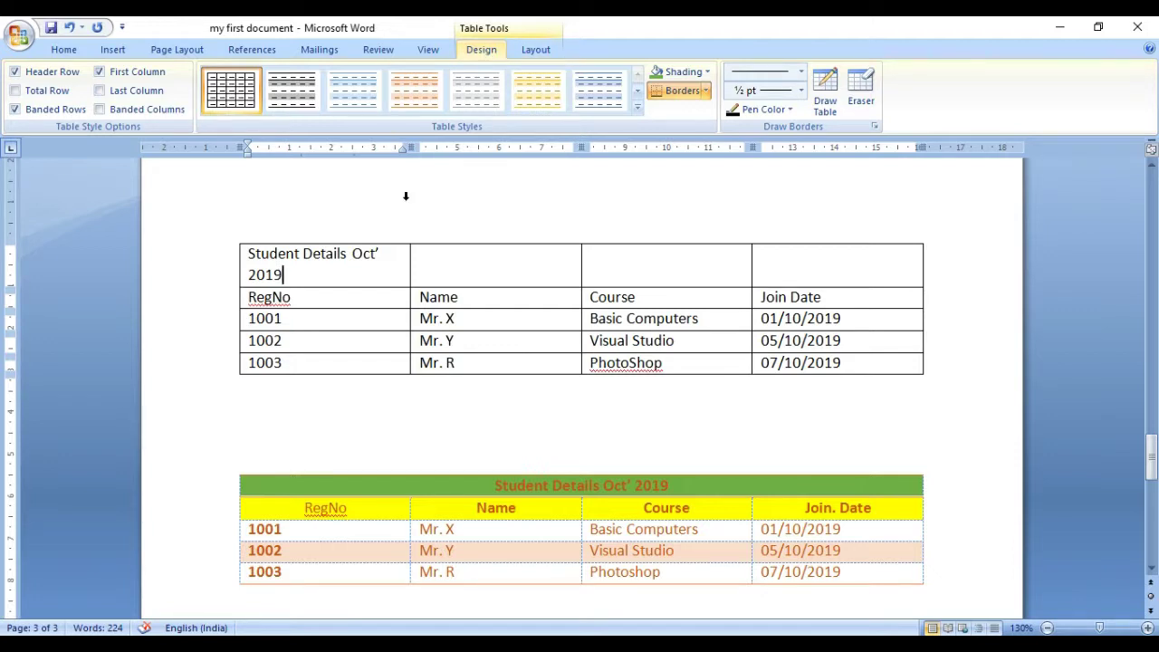
left_click(332, 396)
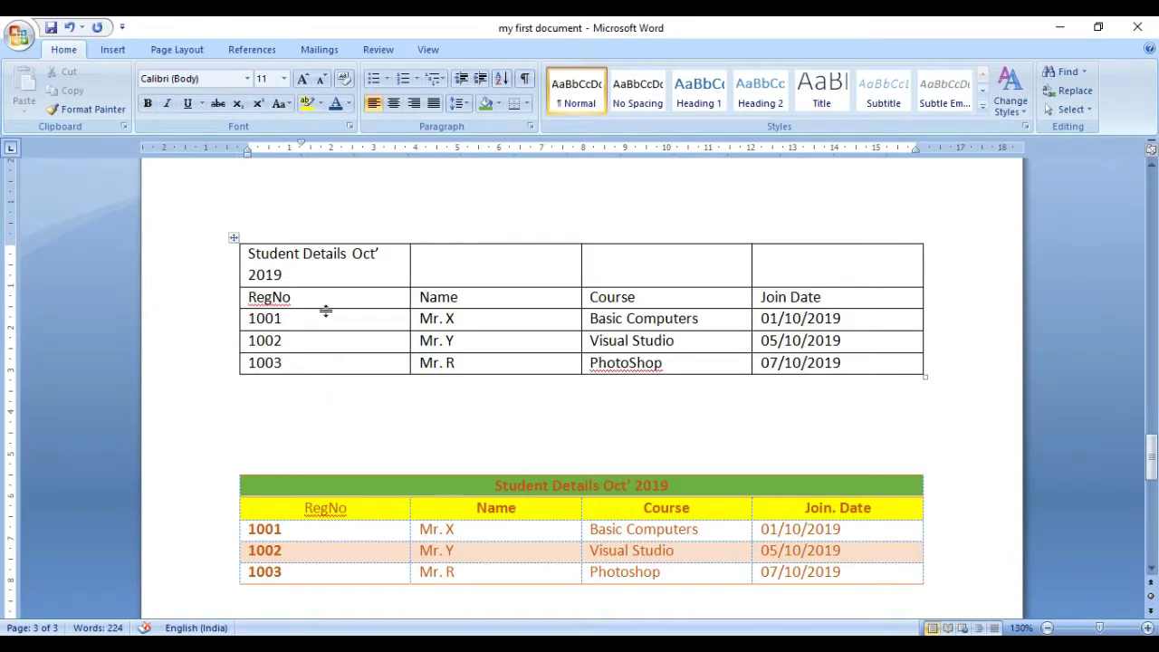
left_click(329, 279)
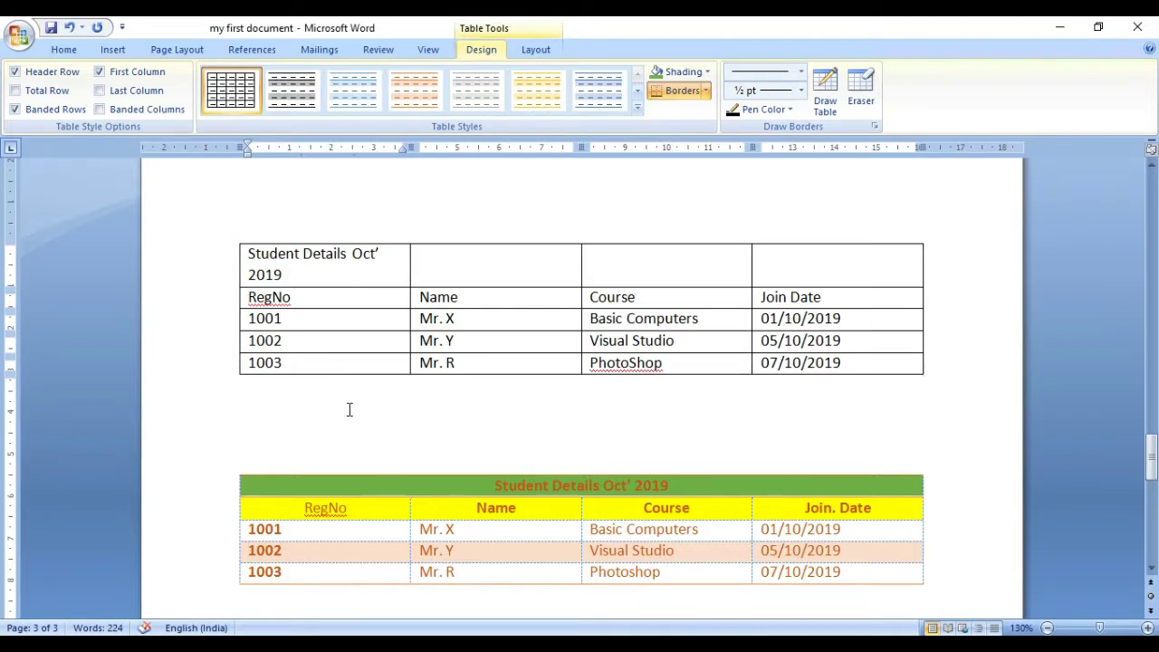
Step: Merge the four cells of the new table's first row into one and centre the title in it
left_click(218, 279)
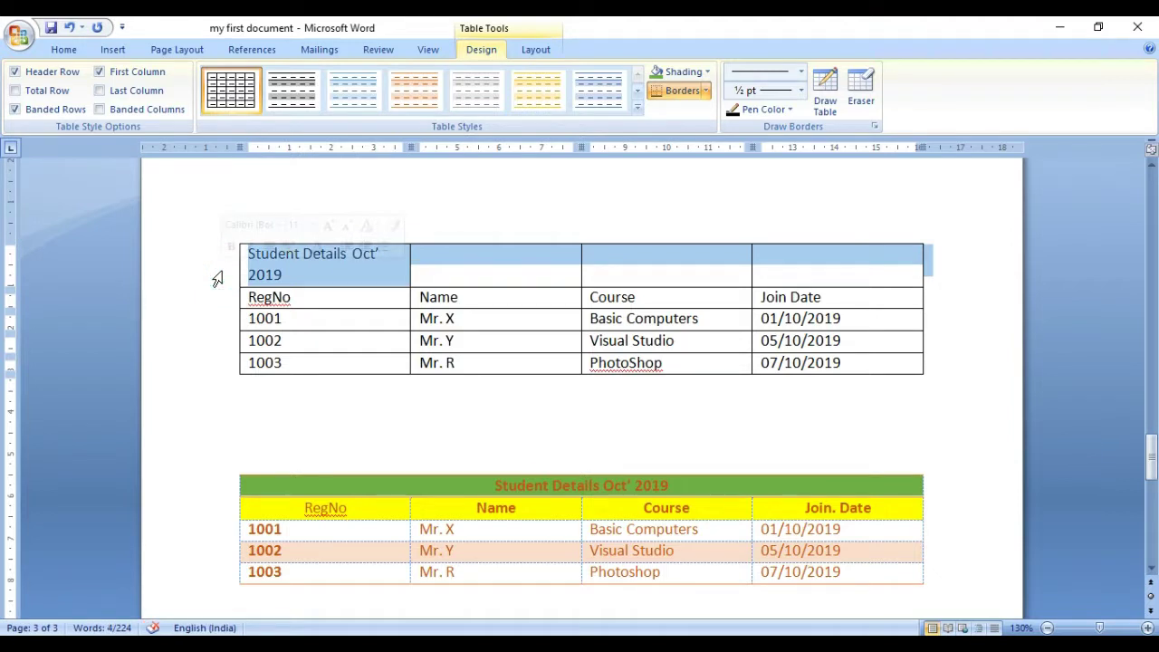
left_click(534, 51)
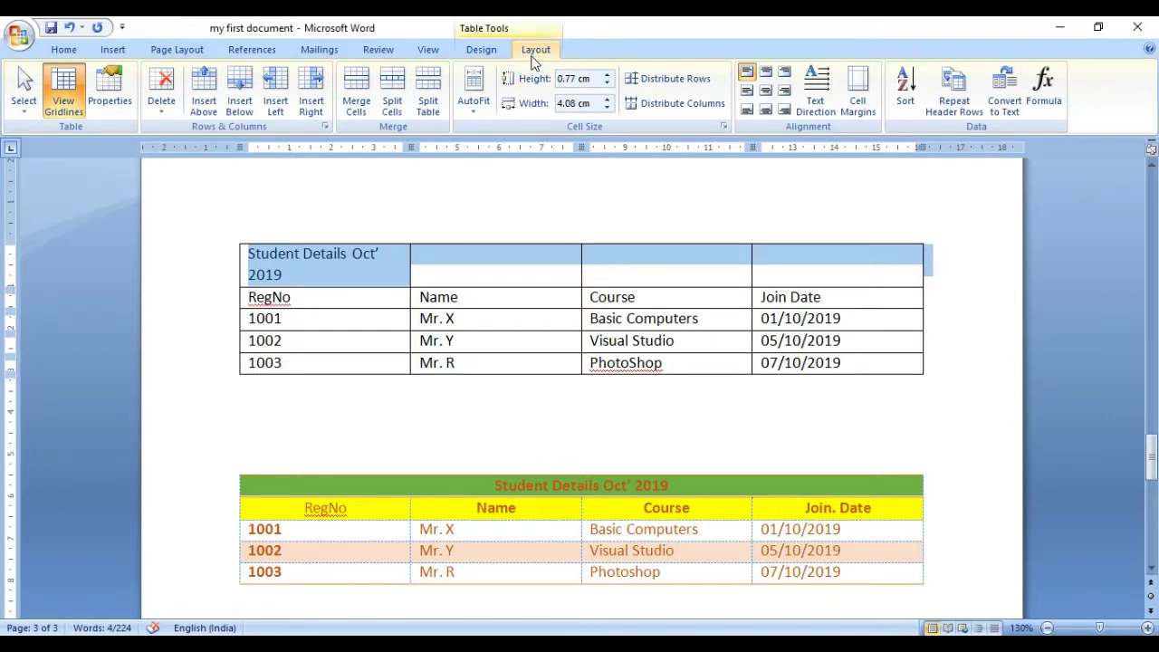
left_click(361, 102)
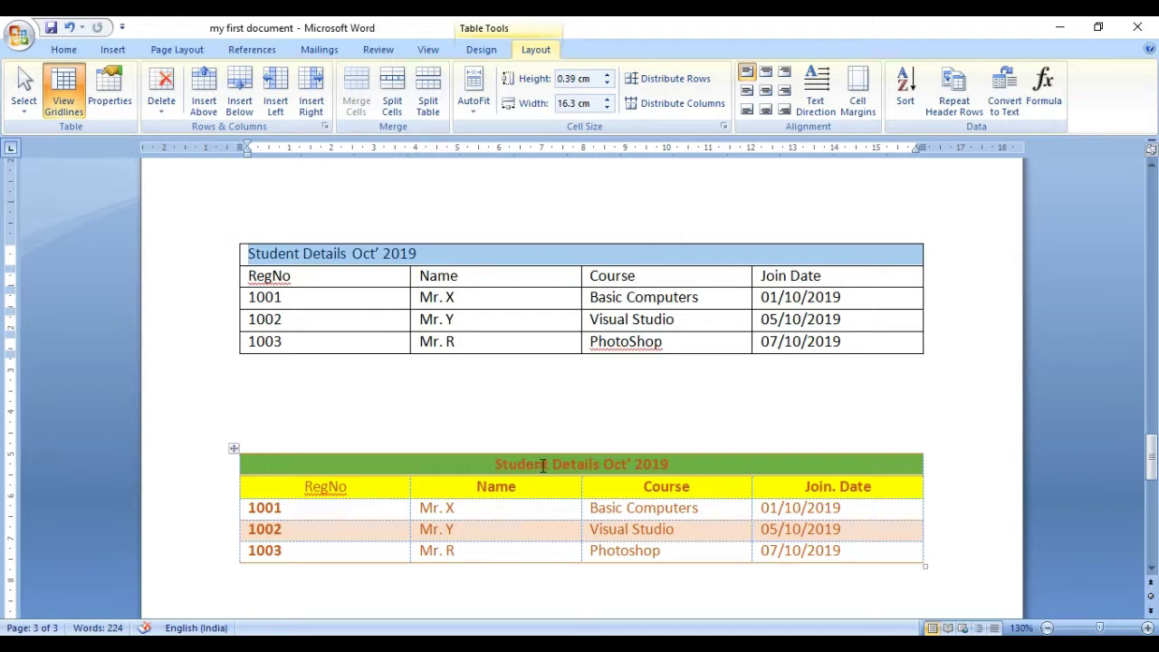
left_click(67, 52)
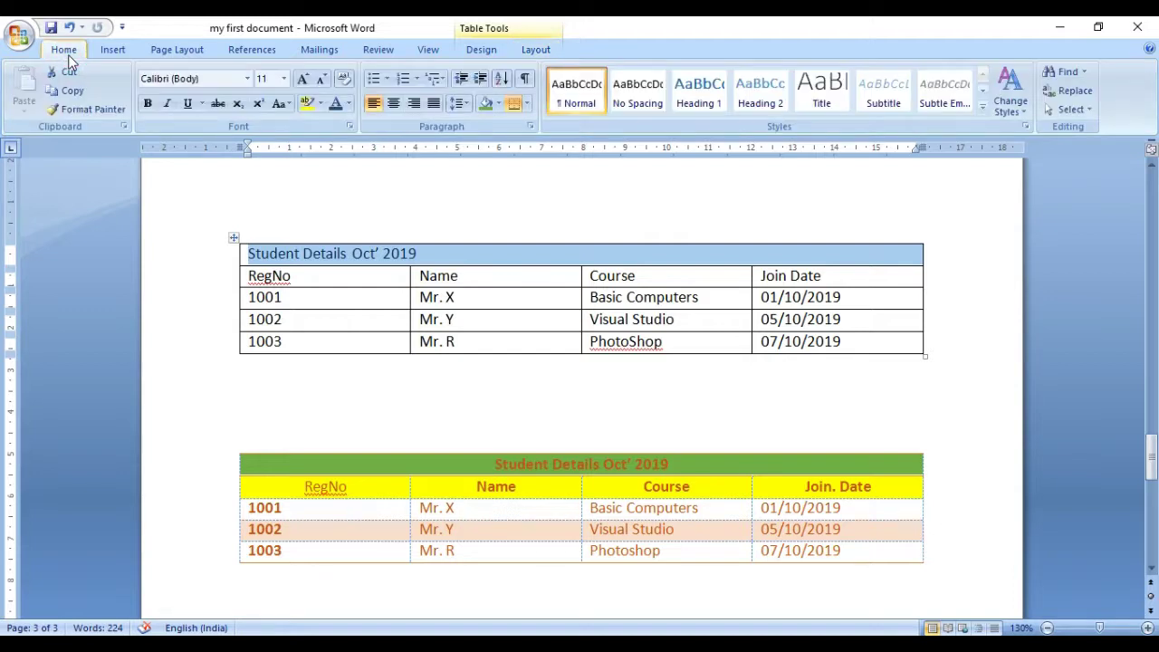
left_click(394, 104)
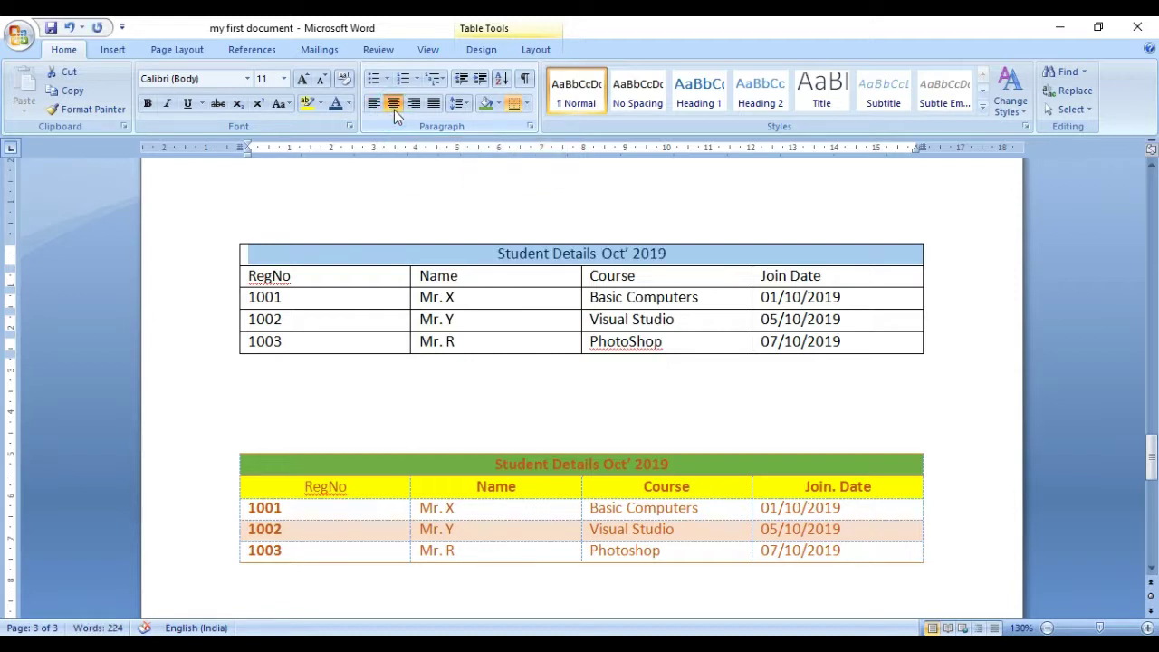
Step: Make the new table's title row bold and set its font size to 12
left_click(148, 104)
left_click(285, 79)
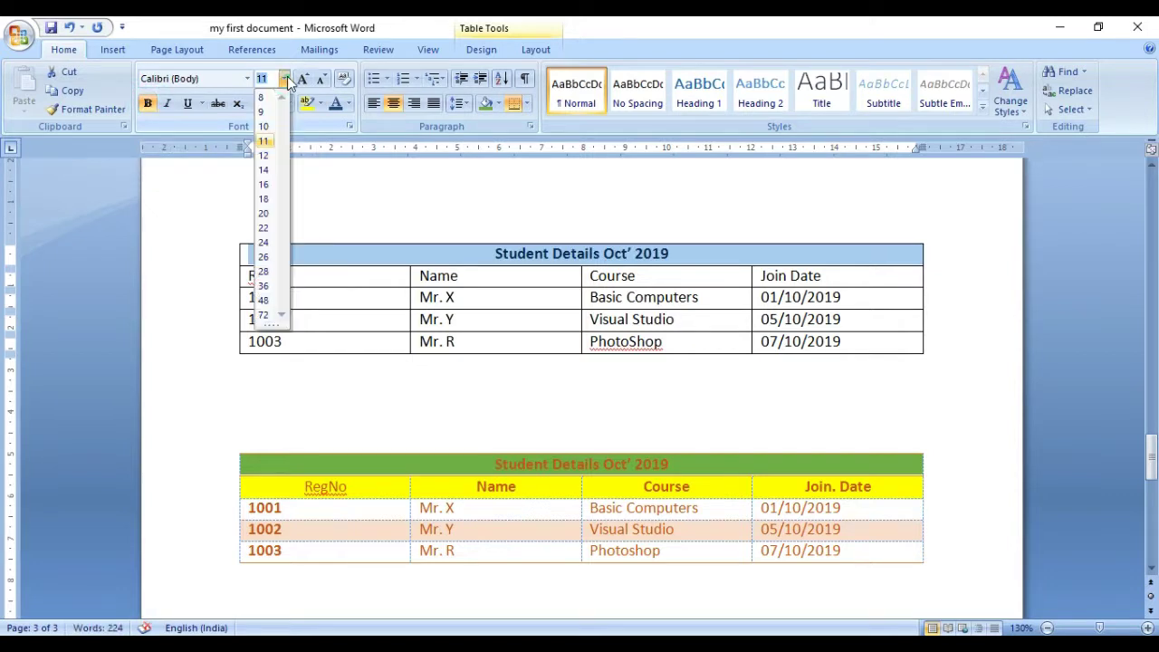
left_click(263, 156)
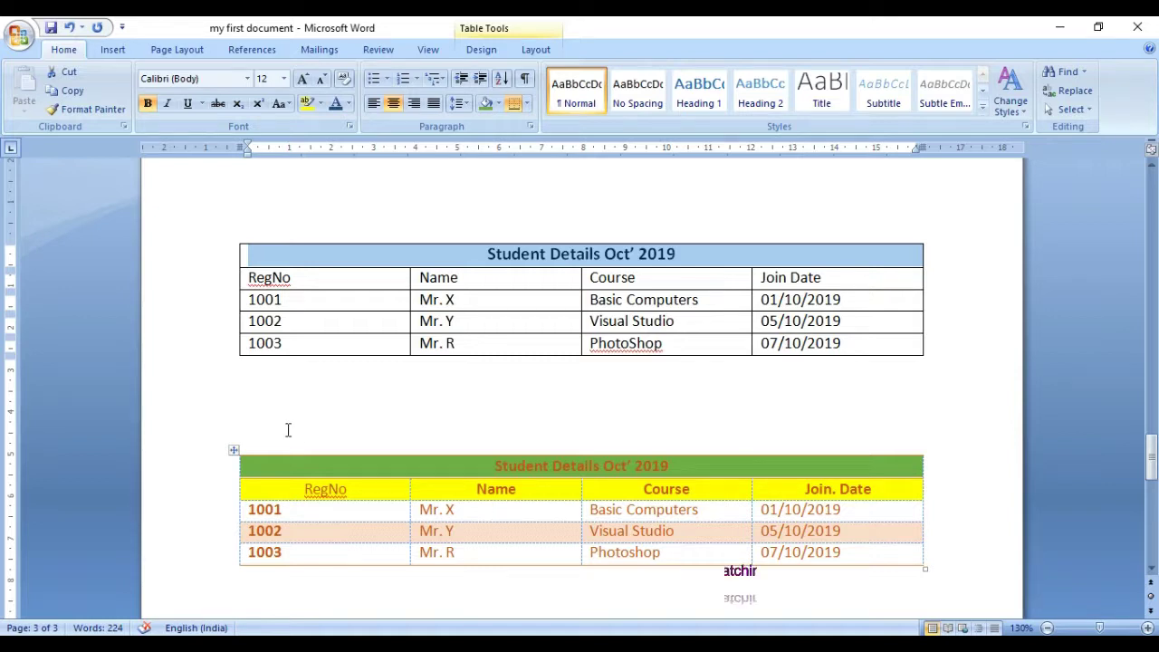
Step: Centre the column headings in the new table's second row and make them bold
left_click(225, 288)
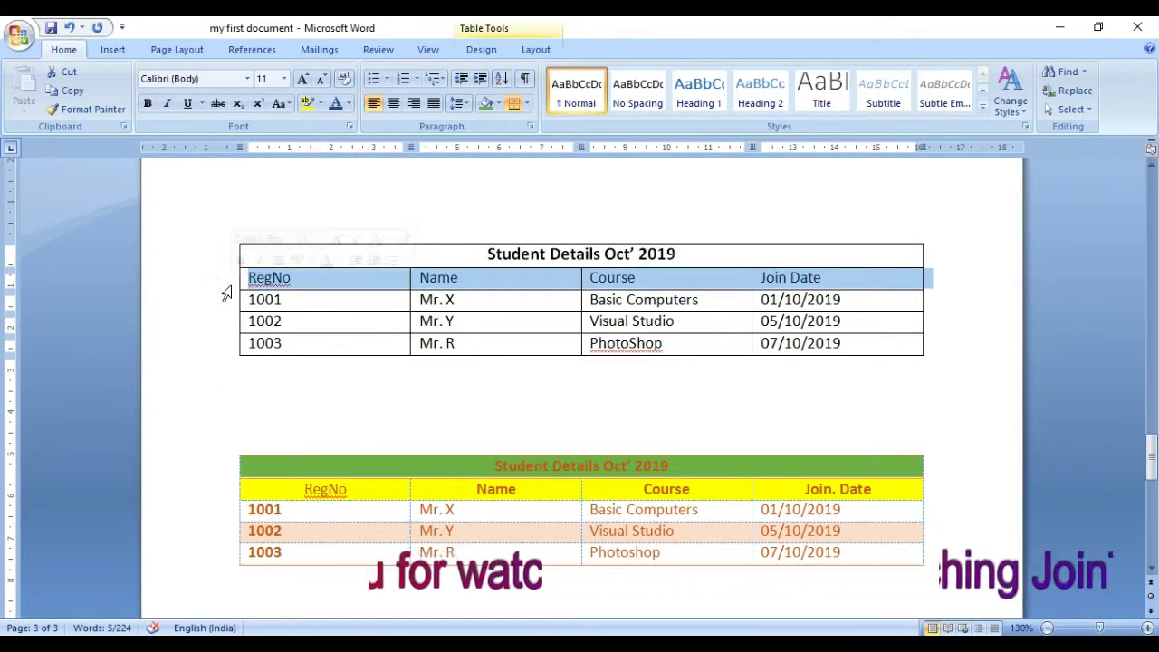
left_click(393, 103)
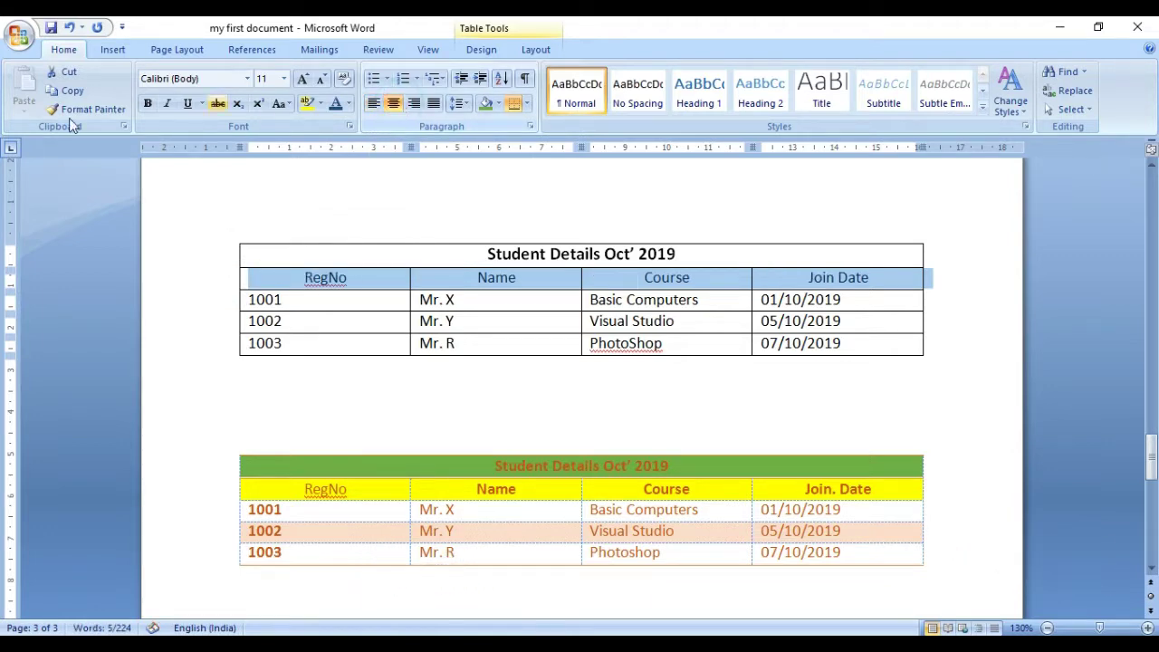
left_click(148, 103)
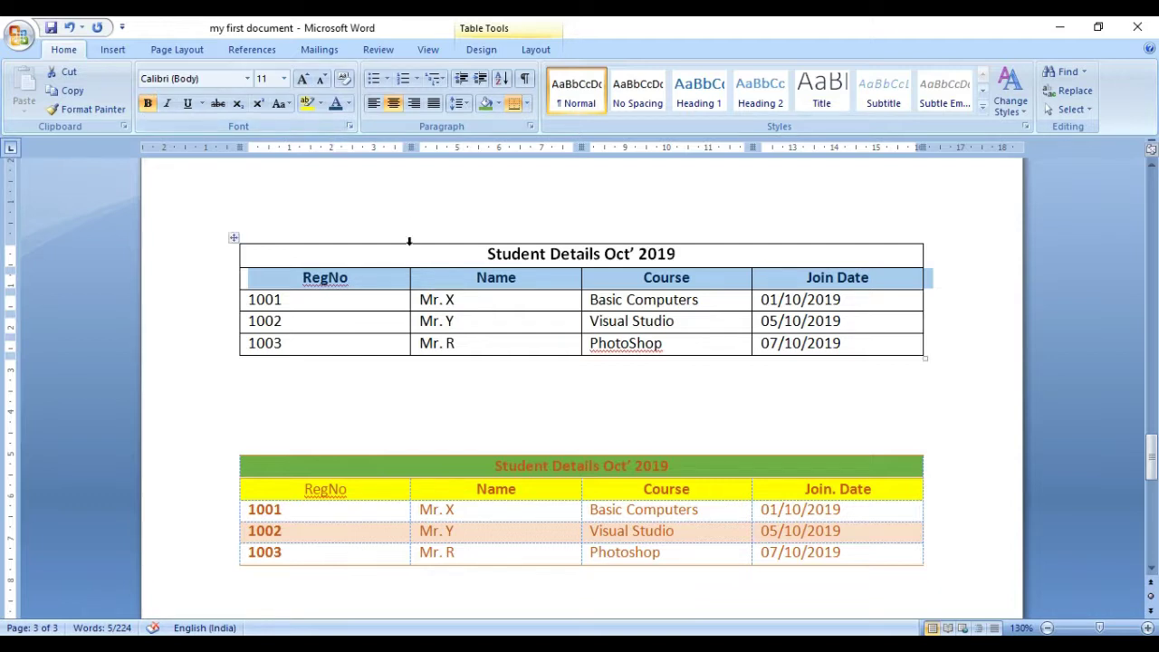
Step: Apply the light yellow banded built-in table style from the gallery's first row to the whole new table
left_click(234, 239)
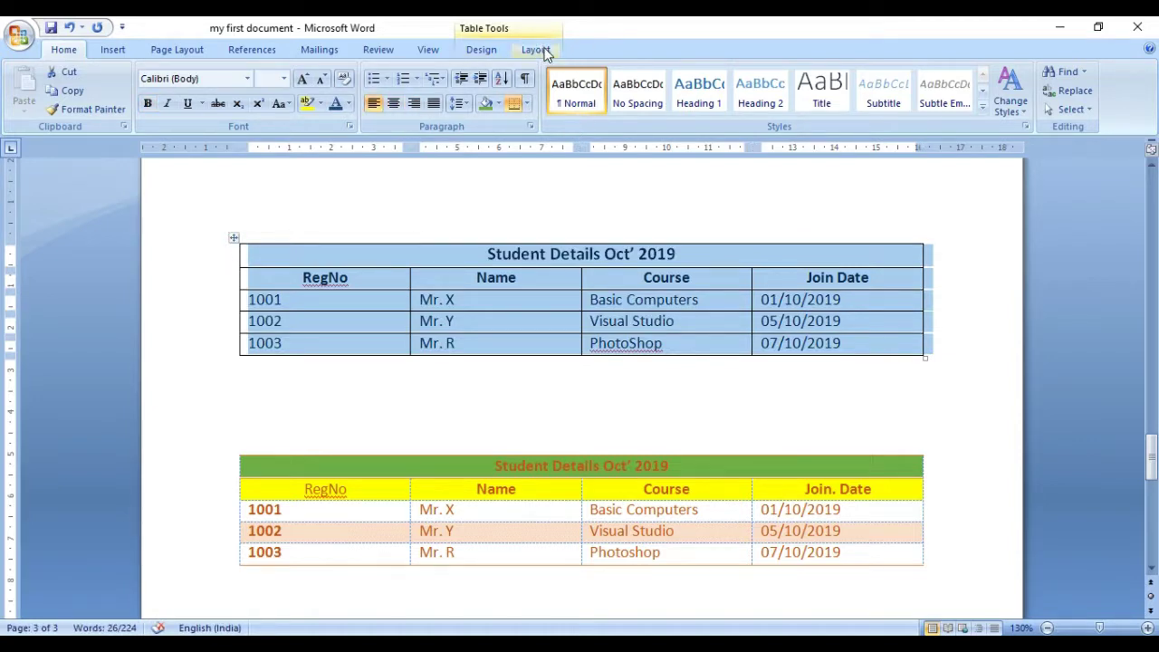
left_click(541, 52)
left_click(489, 51)
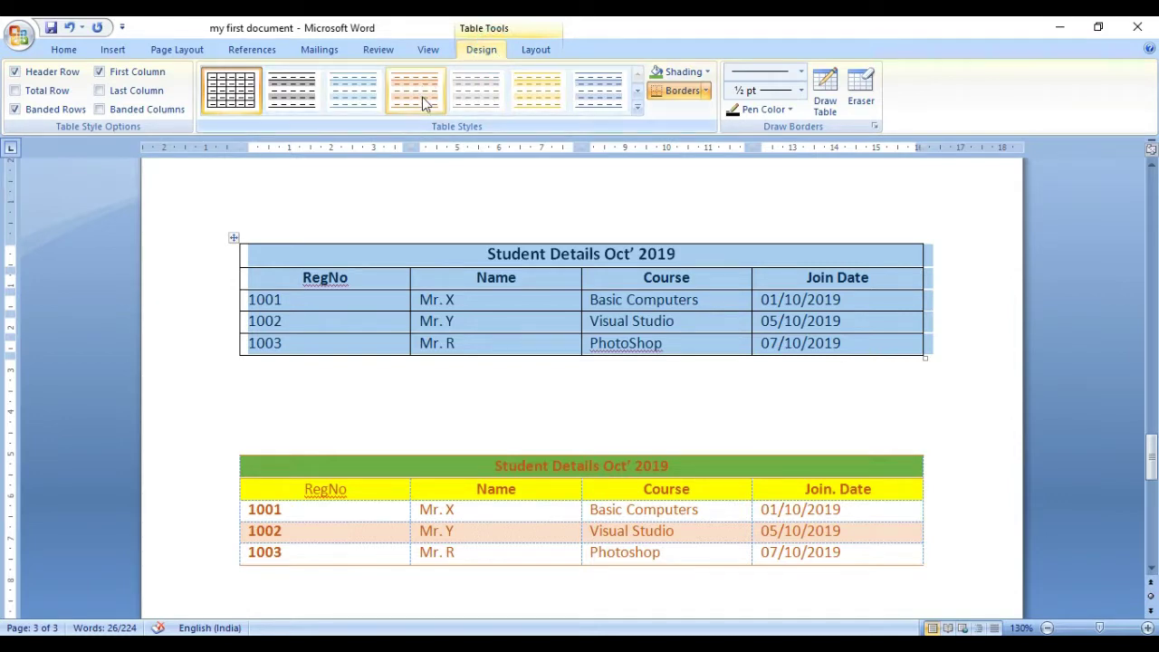
left_click(638, 108)
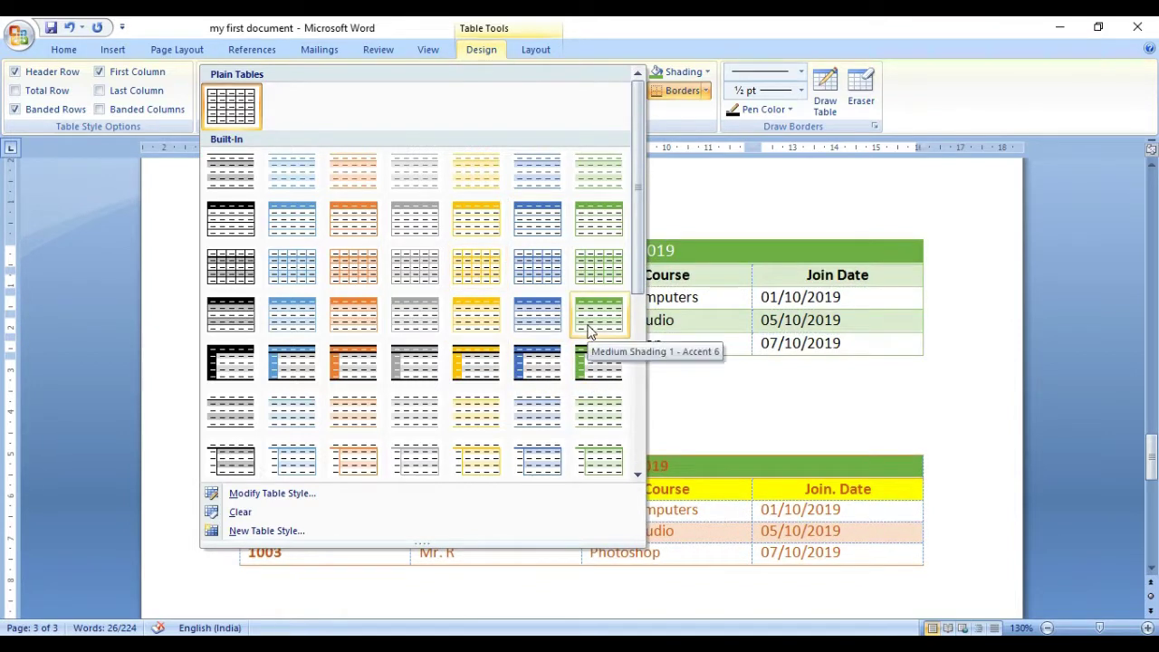
left_click(465, 175)
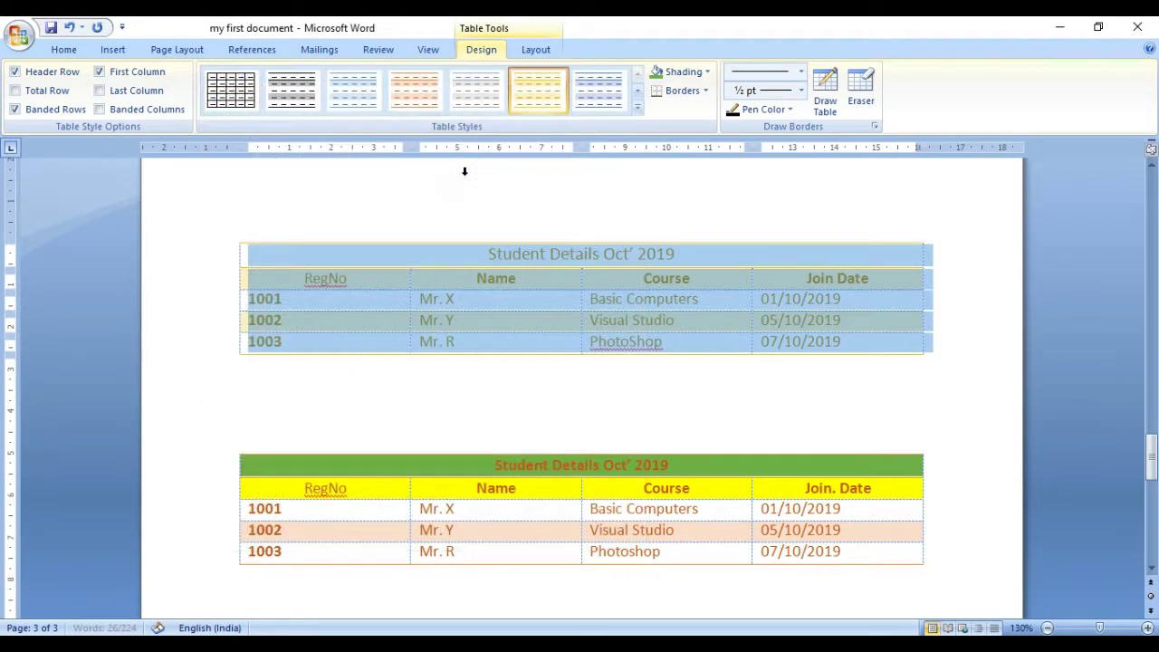
left_click(382, 278)
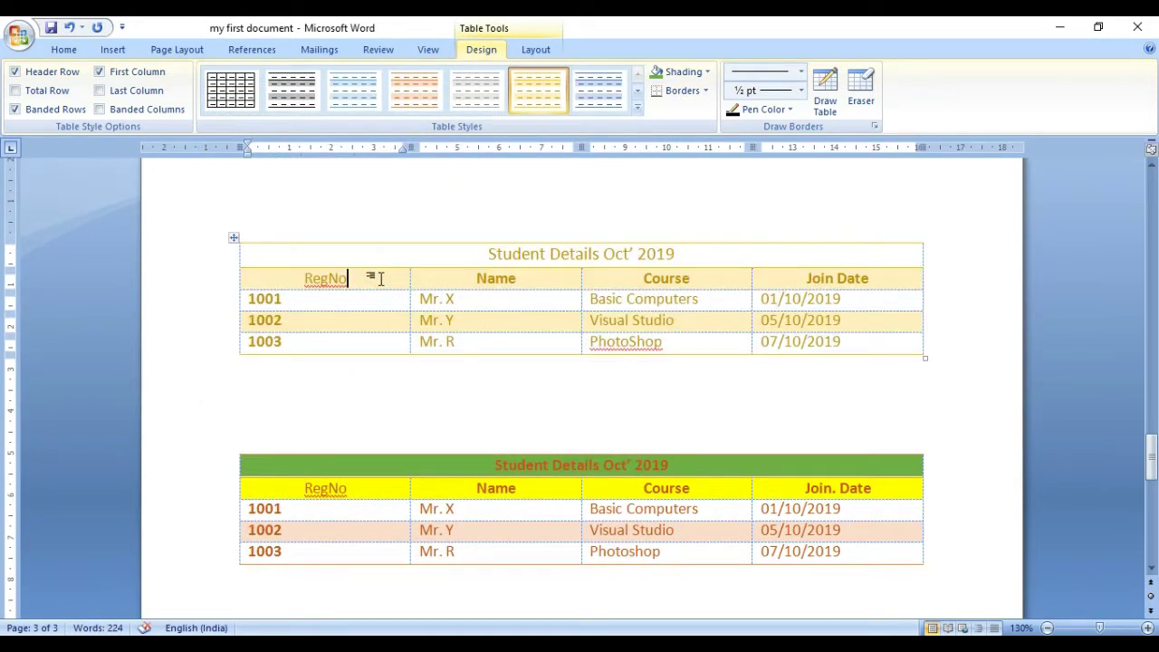
Step: Shade the new table's column heading row with the gold theme colour
left_click(228, 288)
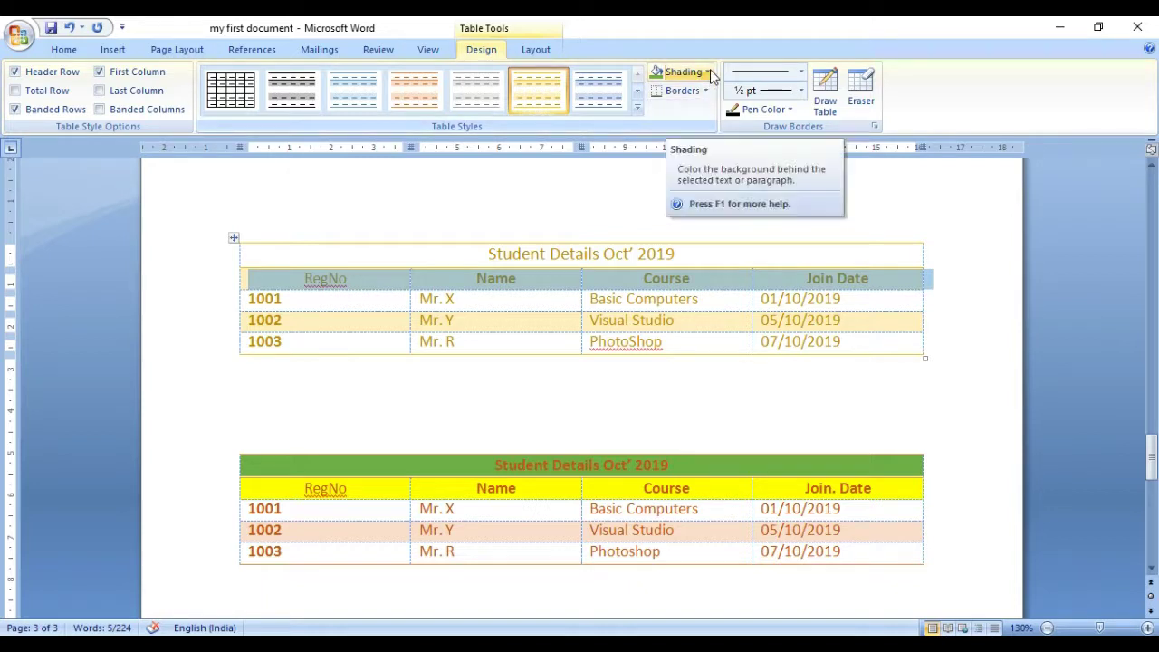
left_click(709, 72)
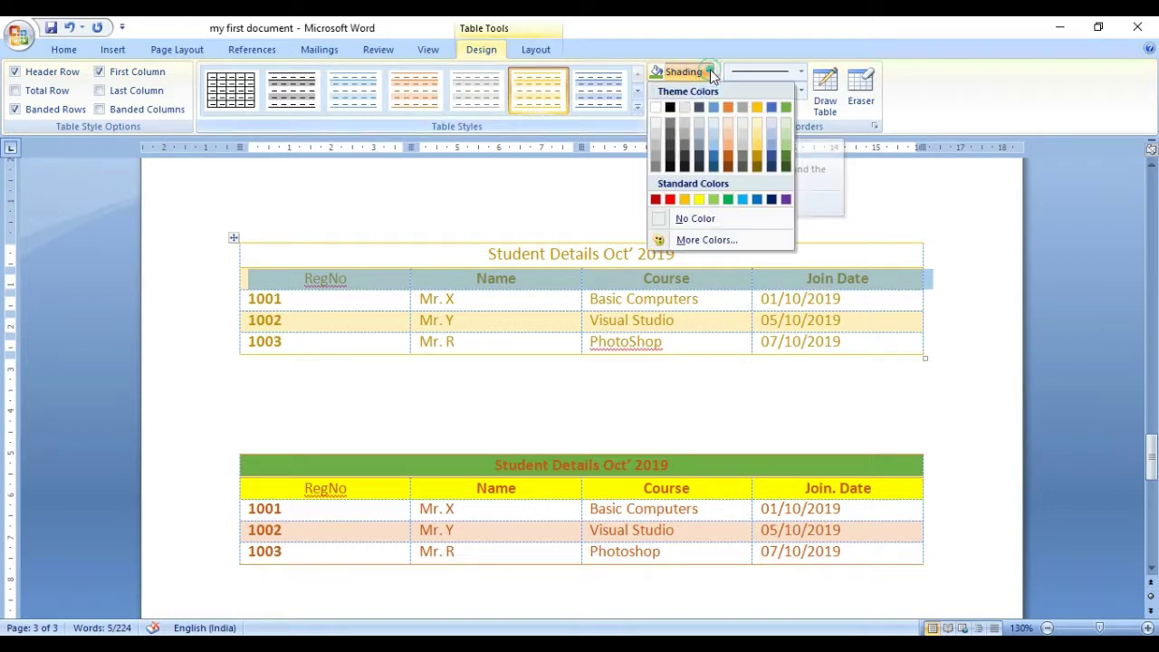
left_click(757, 108)
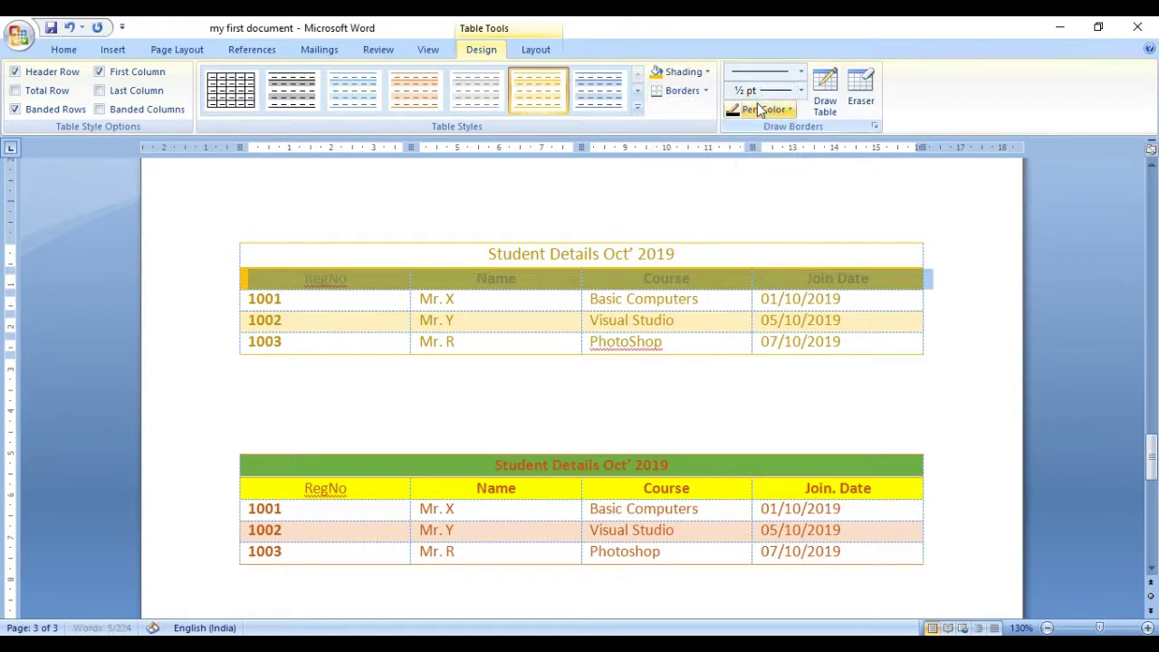
Step: Shade the new table's title row with the green theme colour
left_click(221, 254)
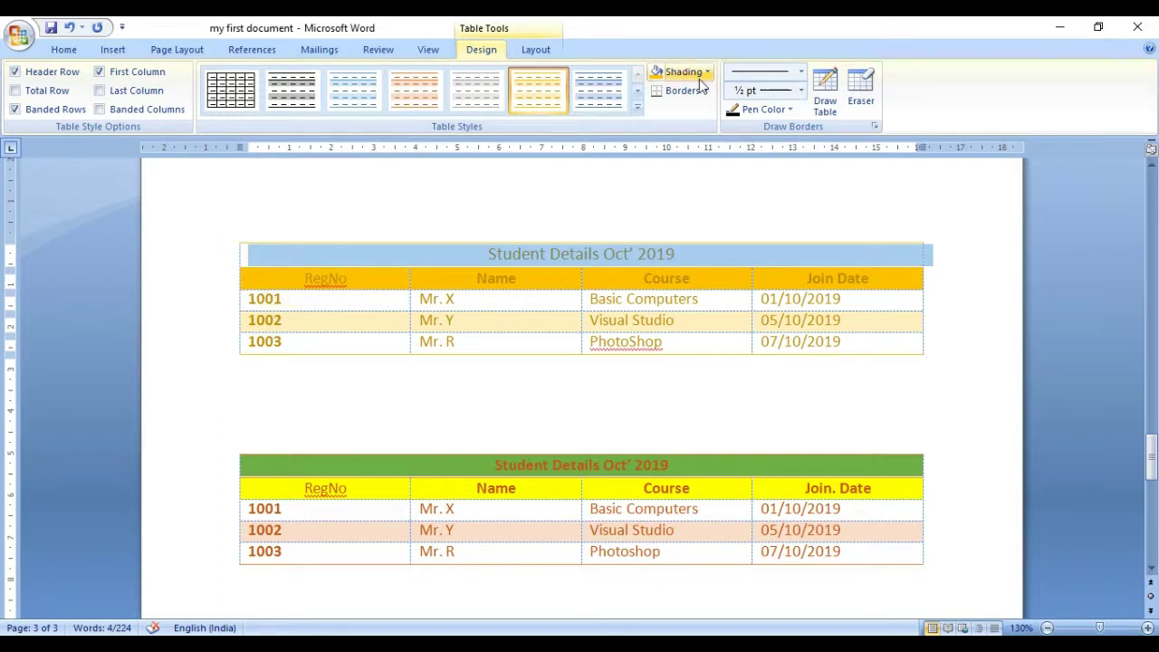
left_click(709, 72)
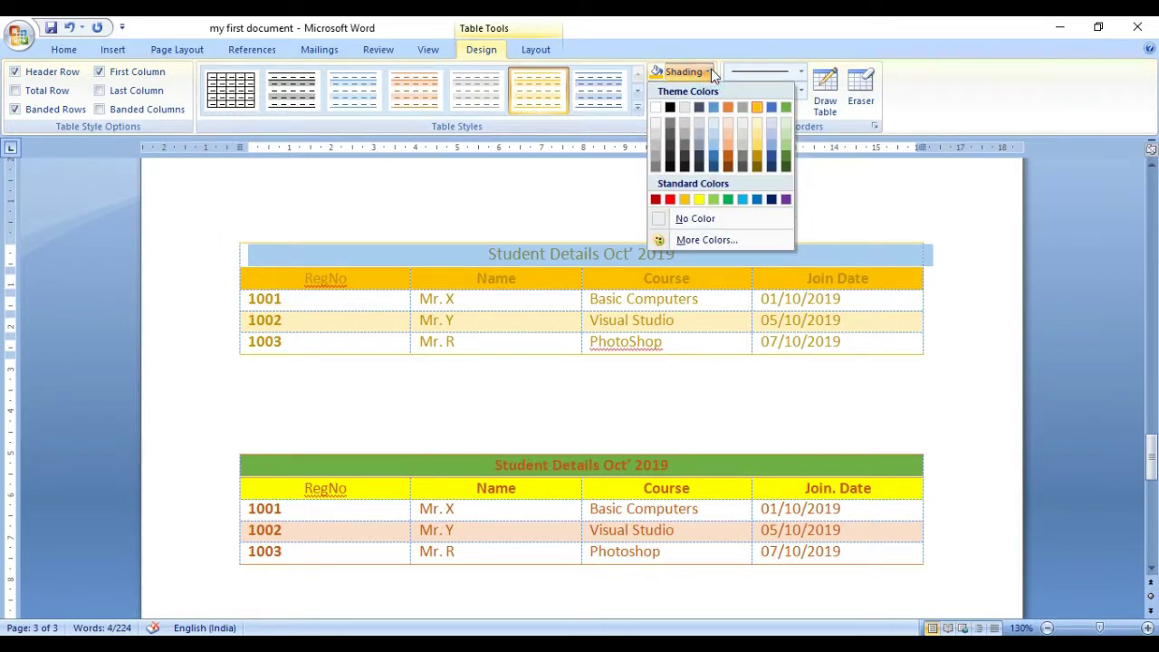
left_click(784, 109)
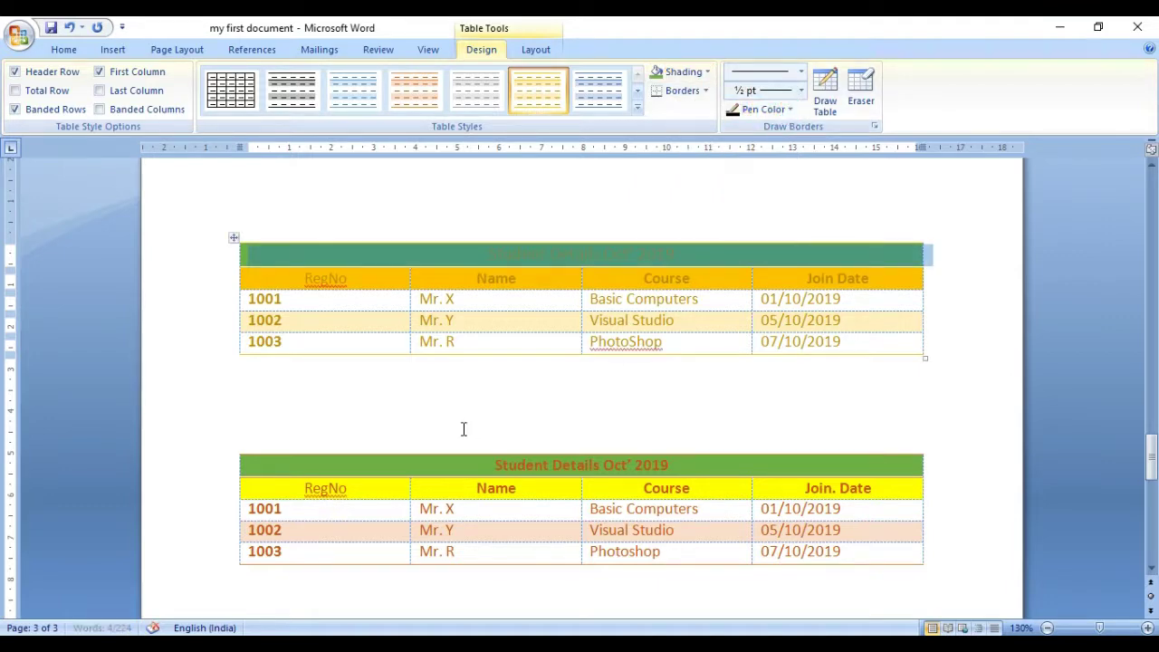
left_click(463, 427)
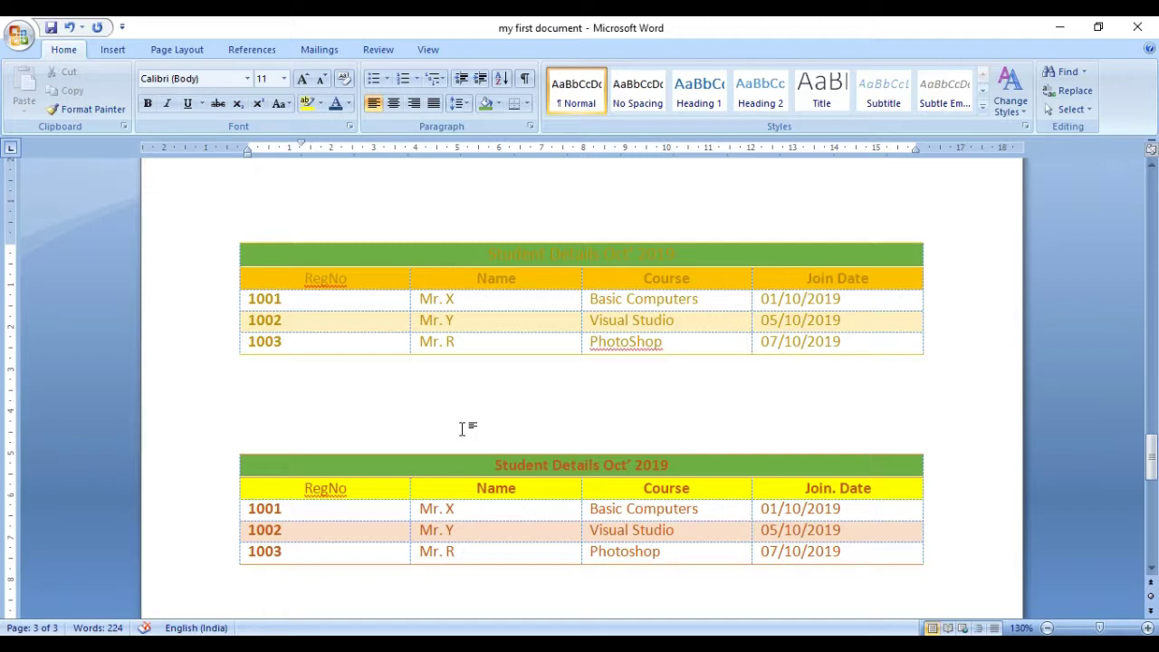
Step: Add an empty row at the end of the new table, below the 1003 record
left_click(856, 347)
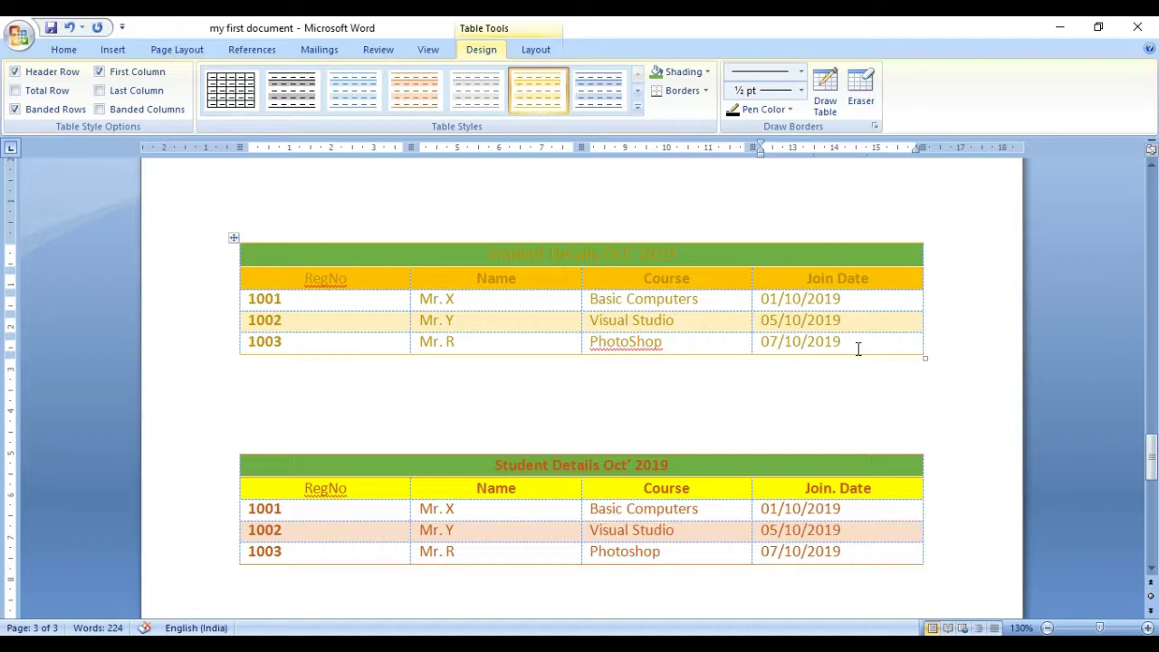
key("Tab")
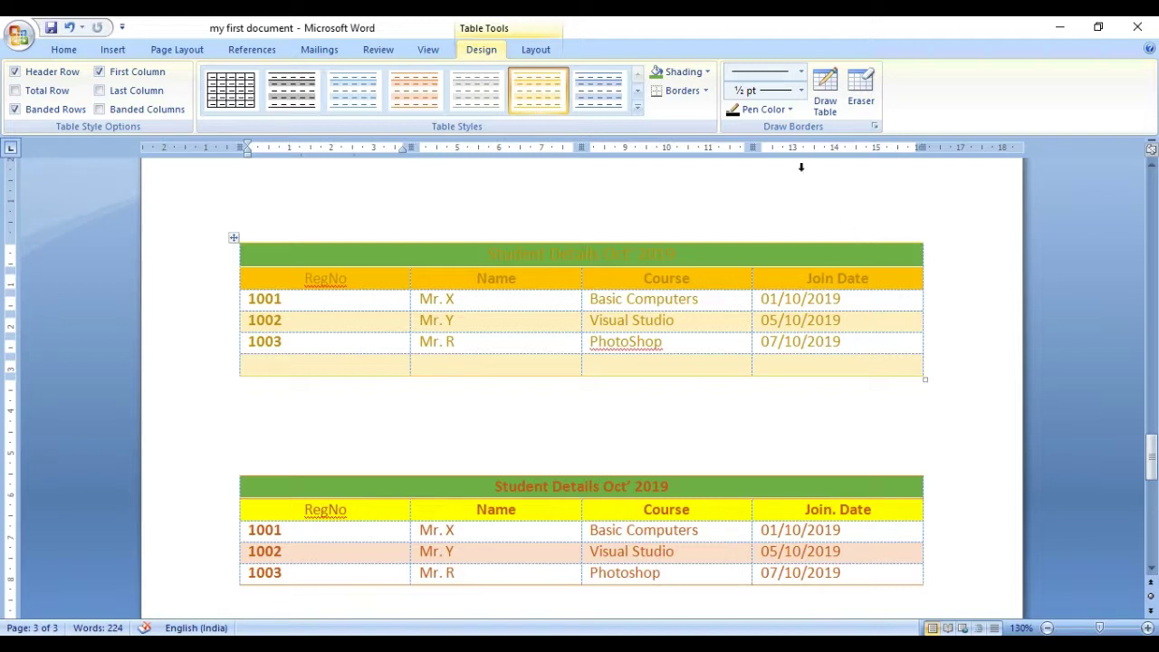
left_click(536, 50)
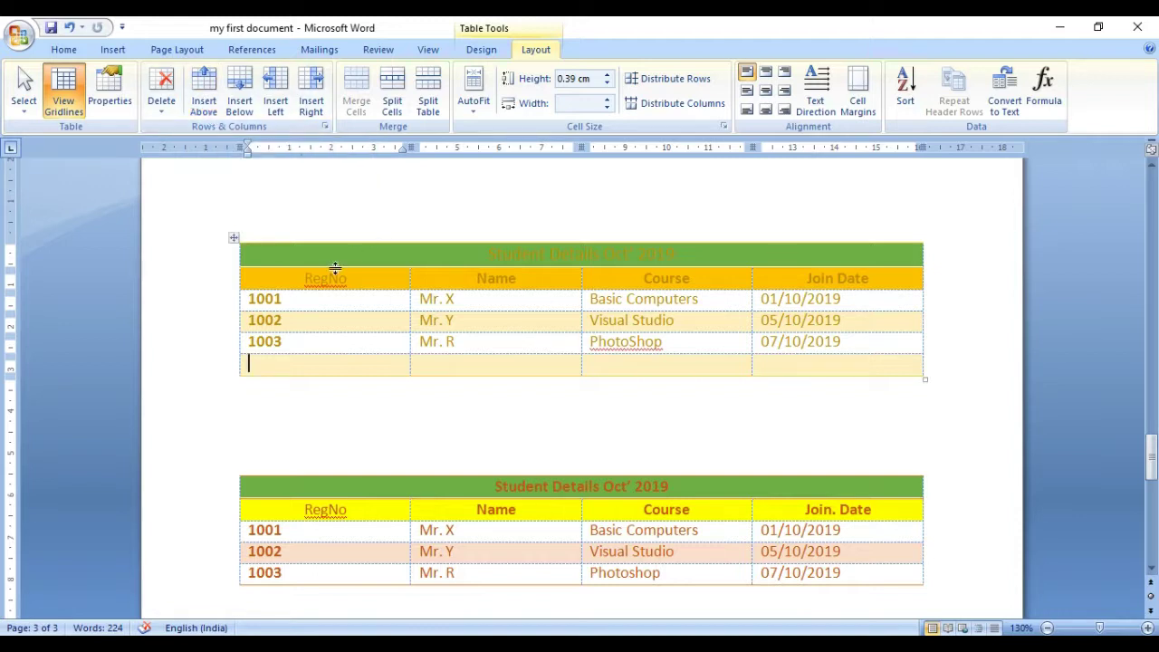
Step: Fill the added last row with the record 1004, Mr. S, Ms Office, 10/10/2019
type("1004")
key("Tab")
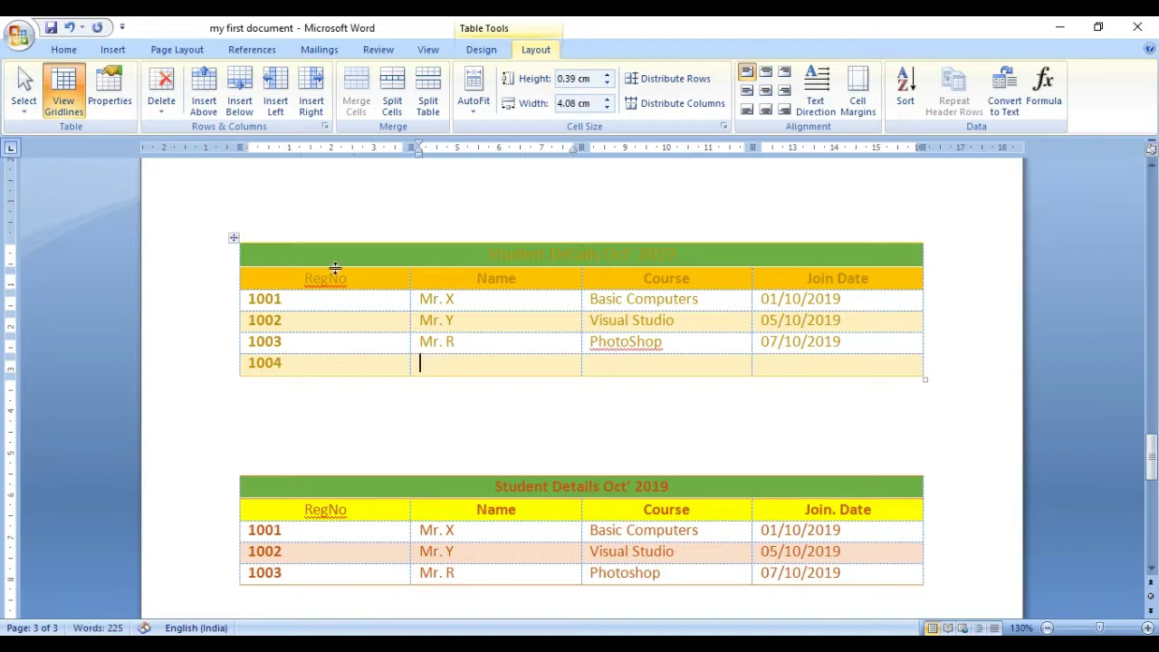
type("Mr. S")
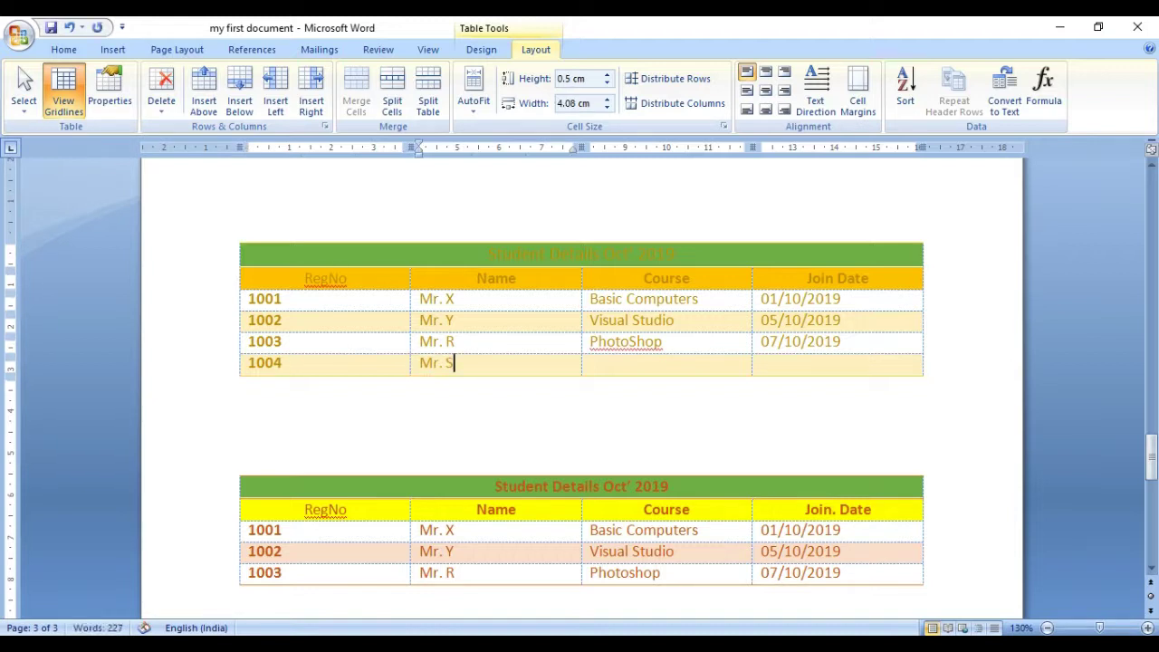
key("Tab")
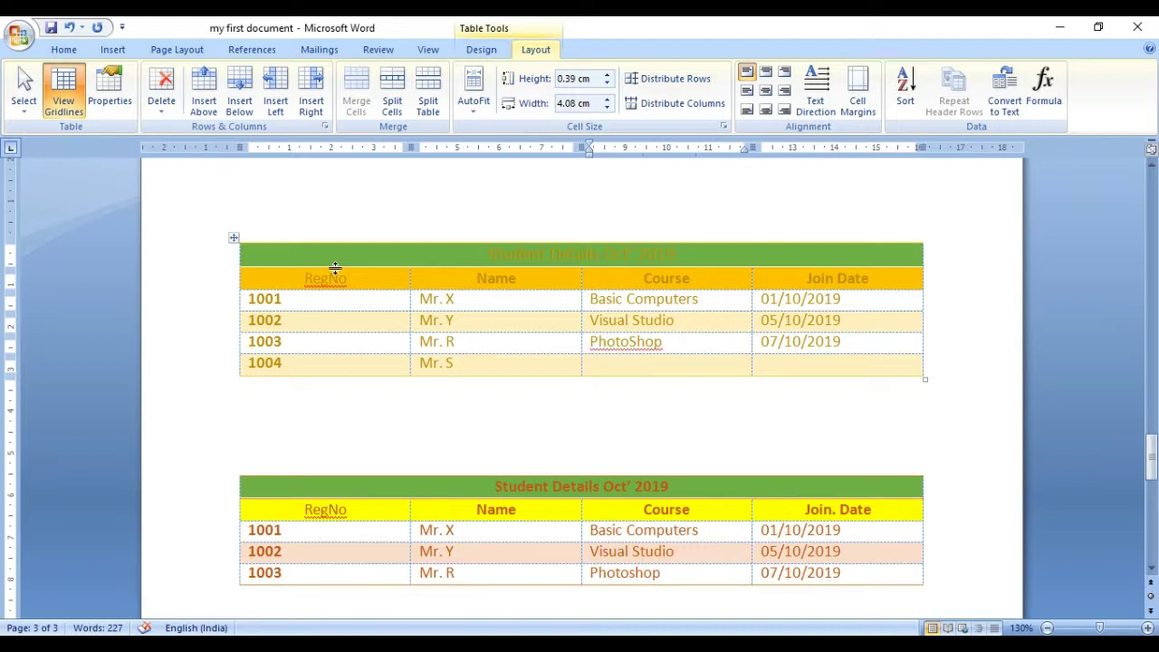
type("Ms Offic")
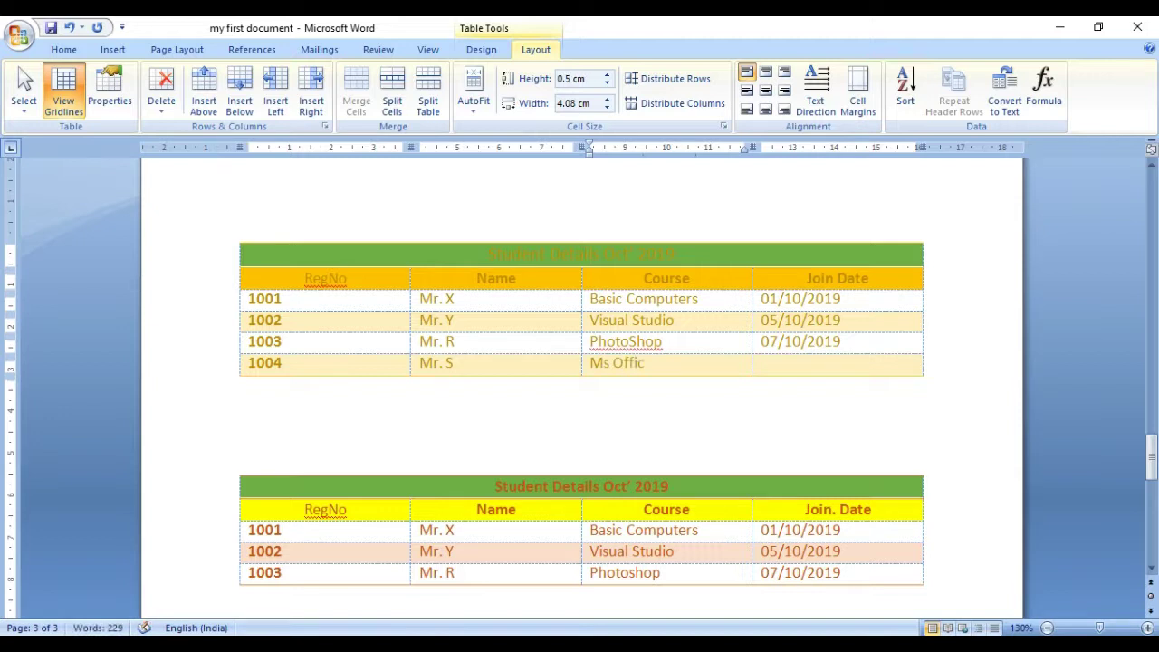
type("e")
key("Tab")
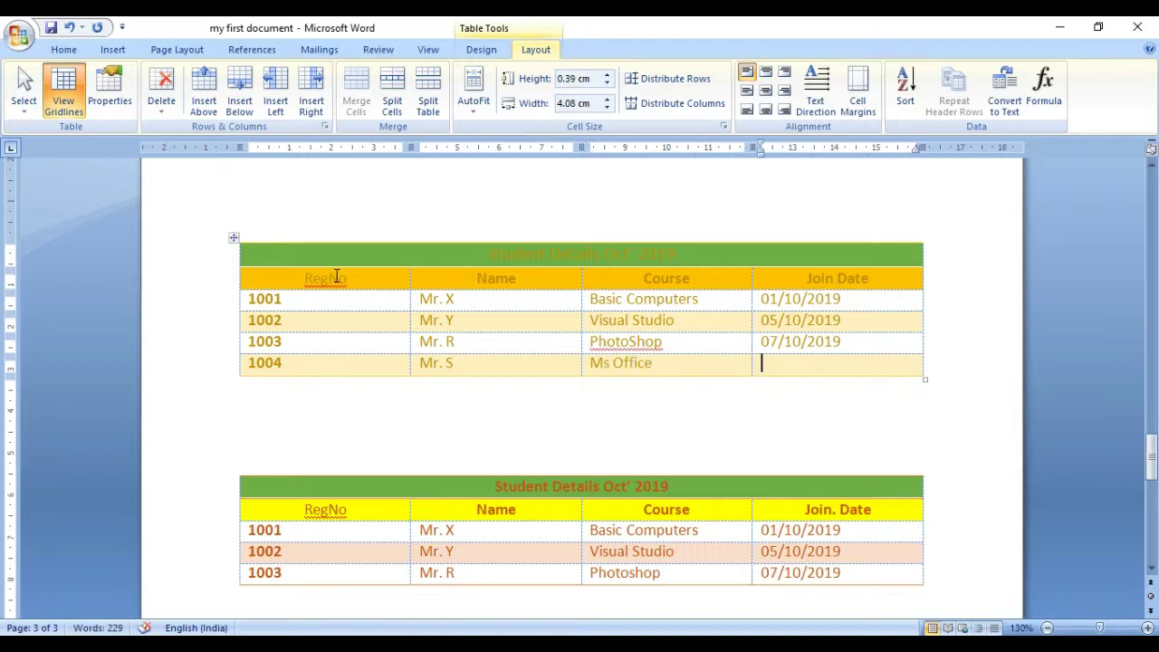
type("10/")
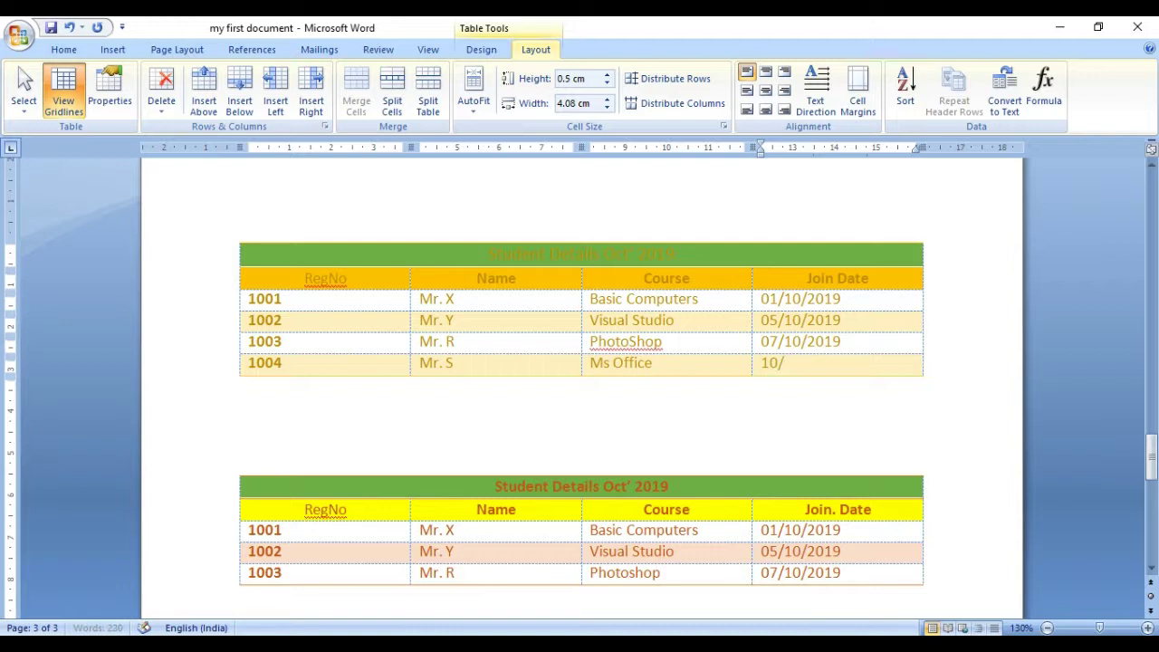
type("10/2019")
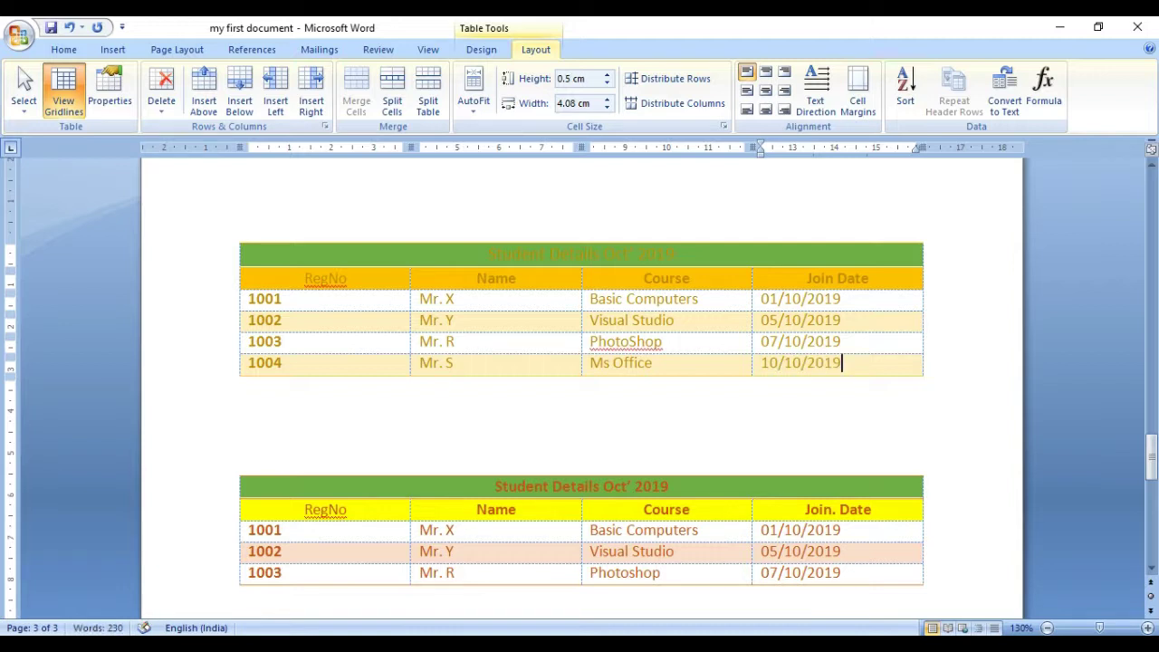
Step: Insert an empty row directly above the 1004 record in the new table
left_click(313, 364)
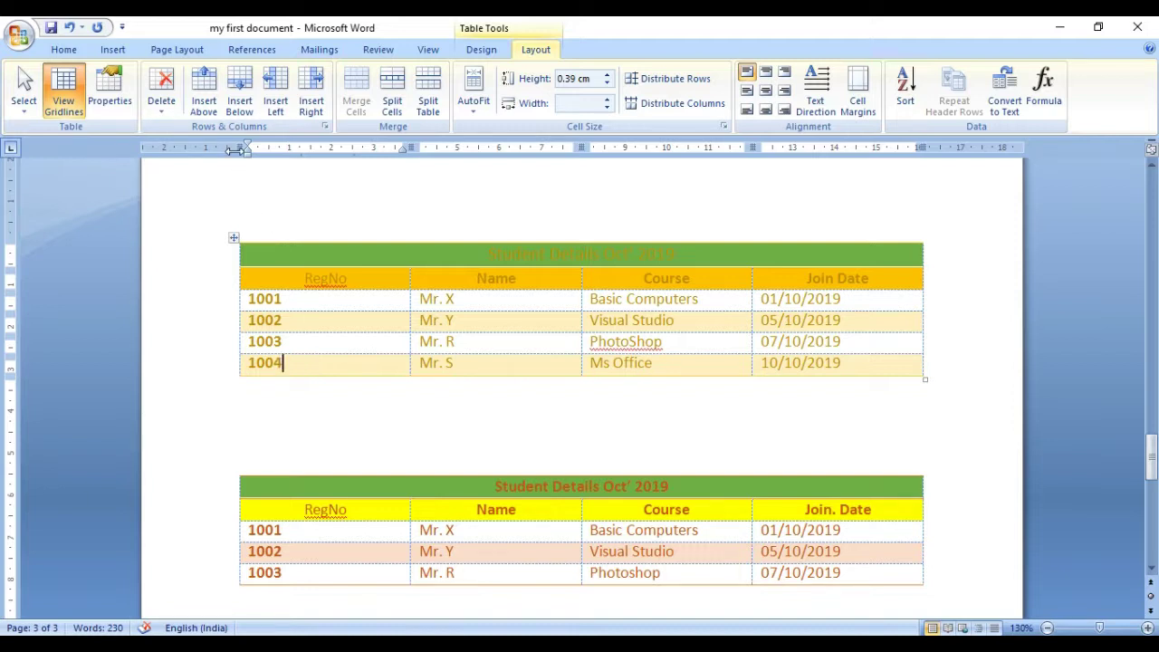
left_click(210, 104)
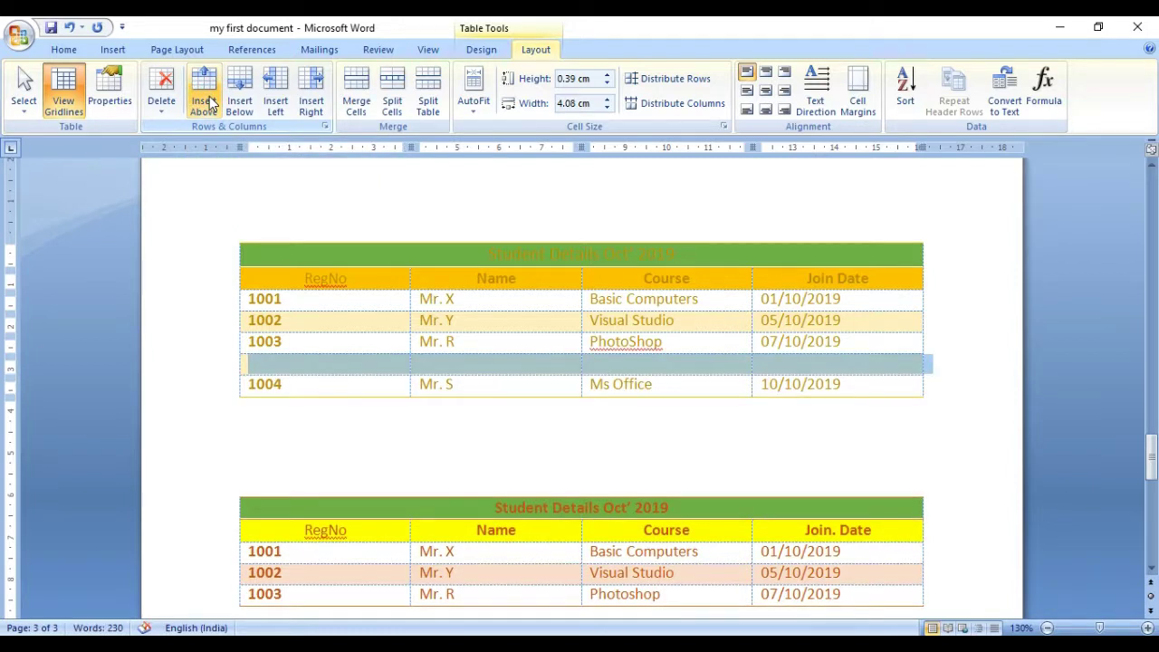
left_click(283, 400)
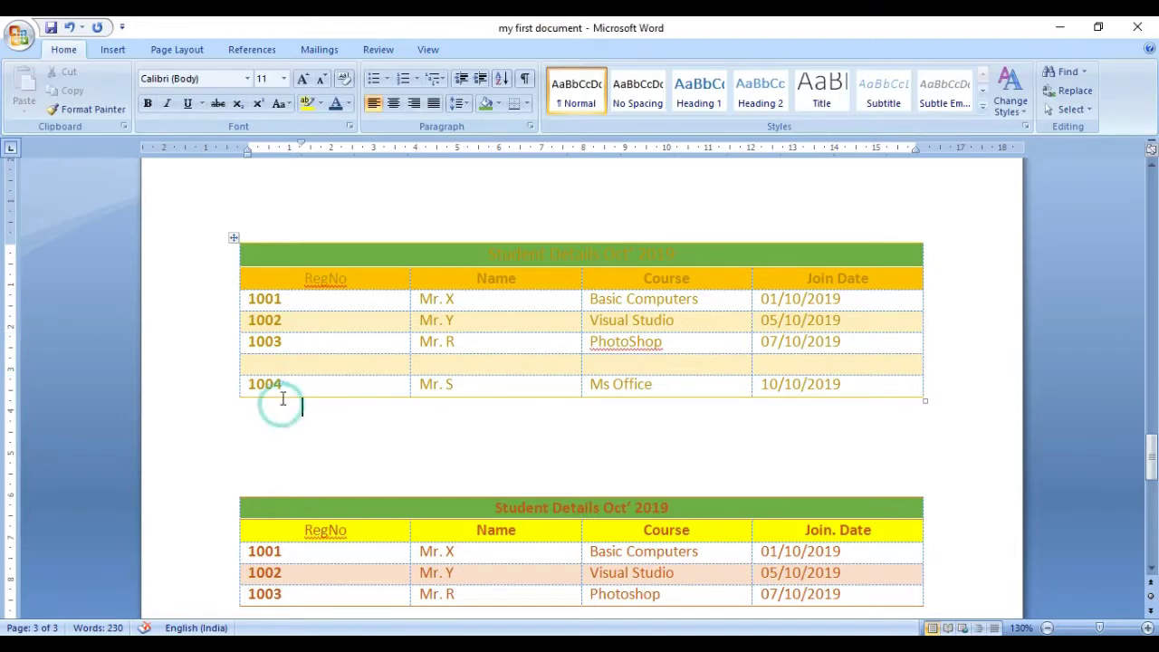
left_click(292, 363)
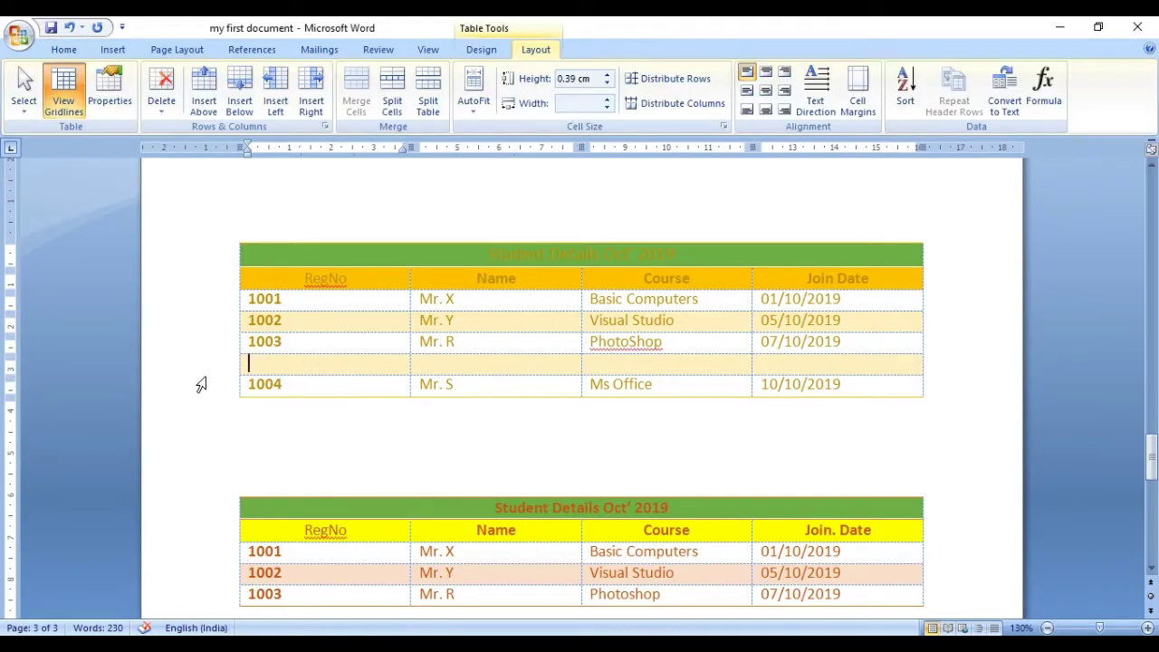
Step: Delete the empty row between the 1003 and 1004 records in the upper table
left_click(201, 385)
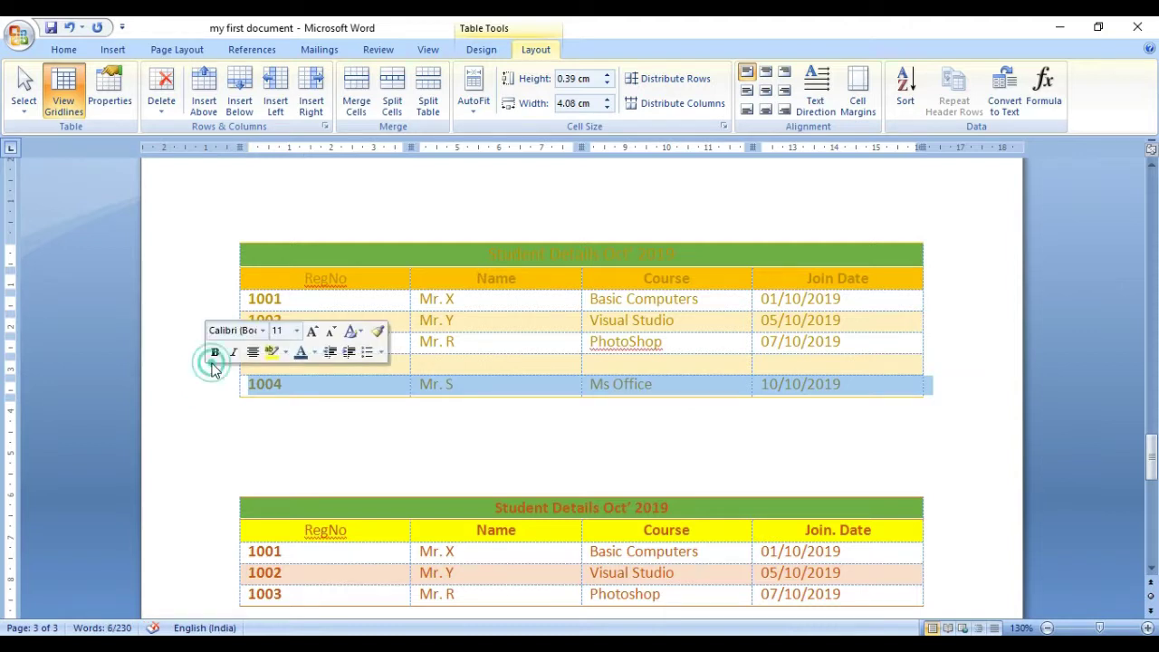
left_click(217, 366)
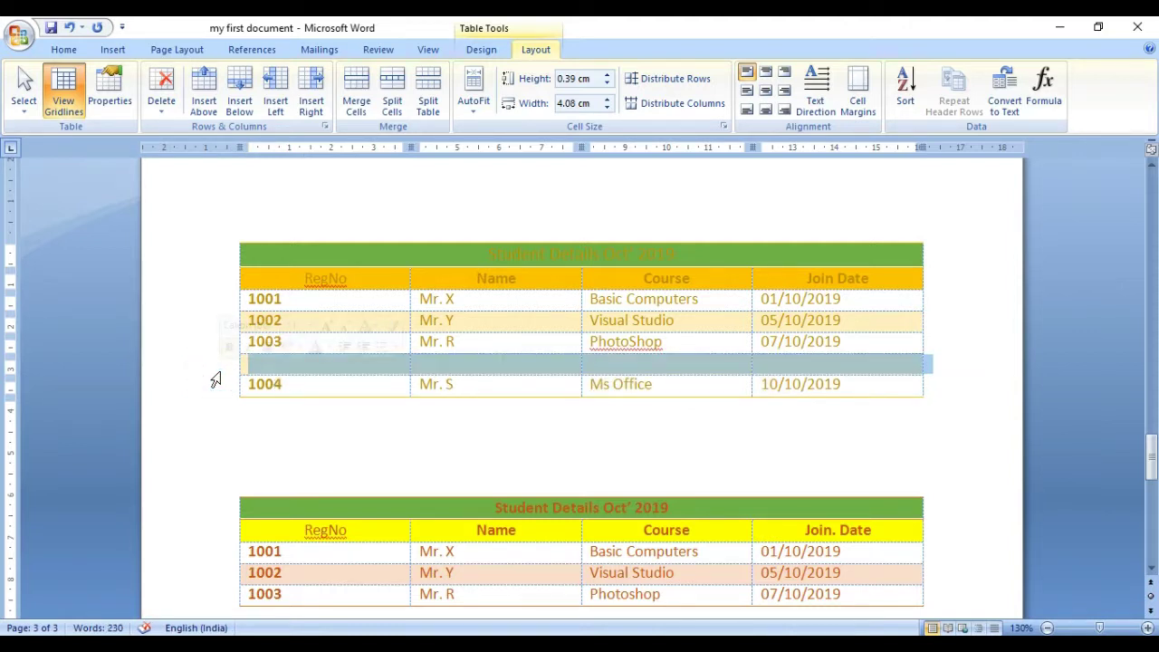
left_click(221, 255)
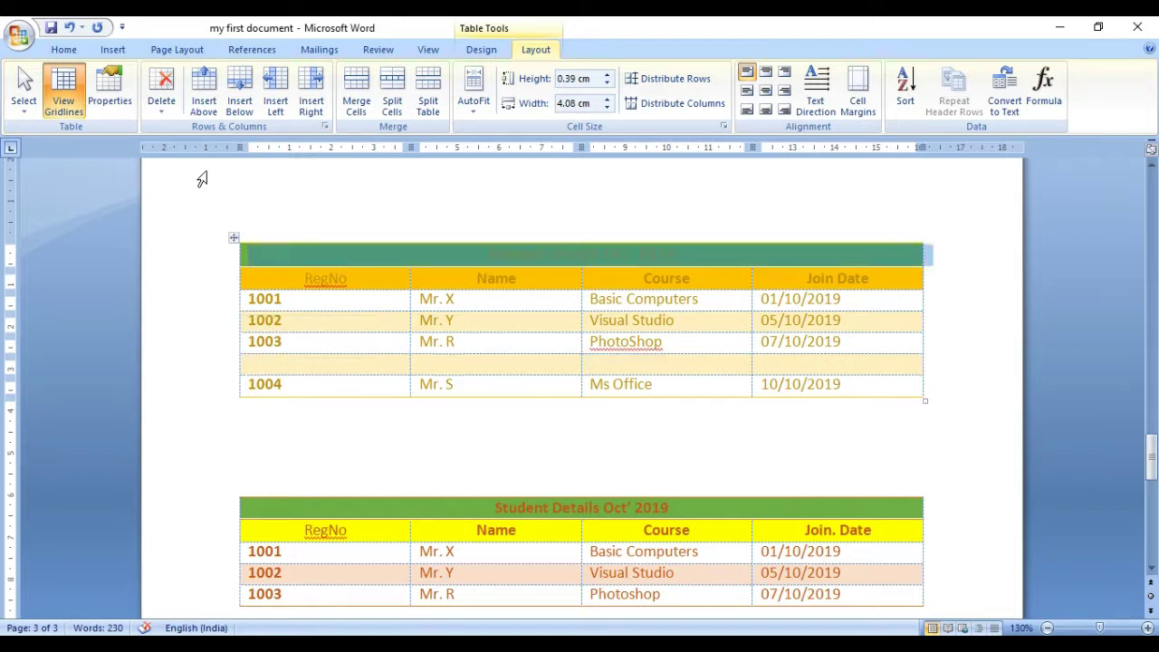
left_click(191, 364)
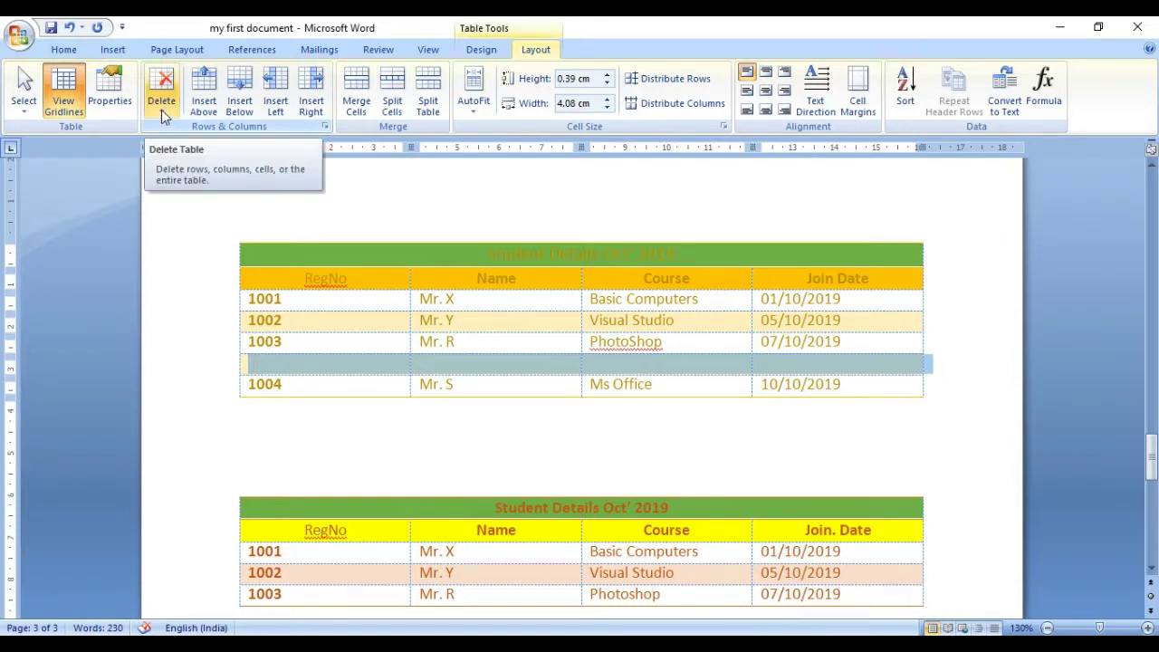
left_click(162, 114)
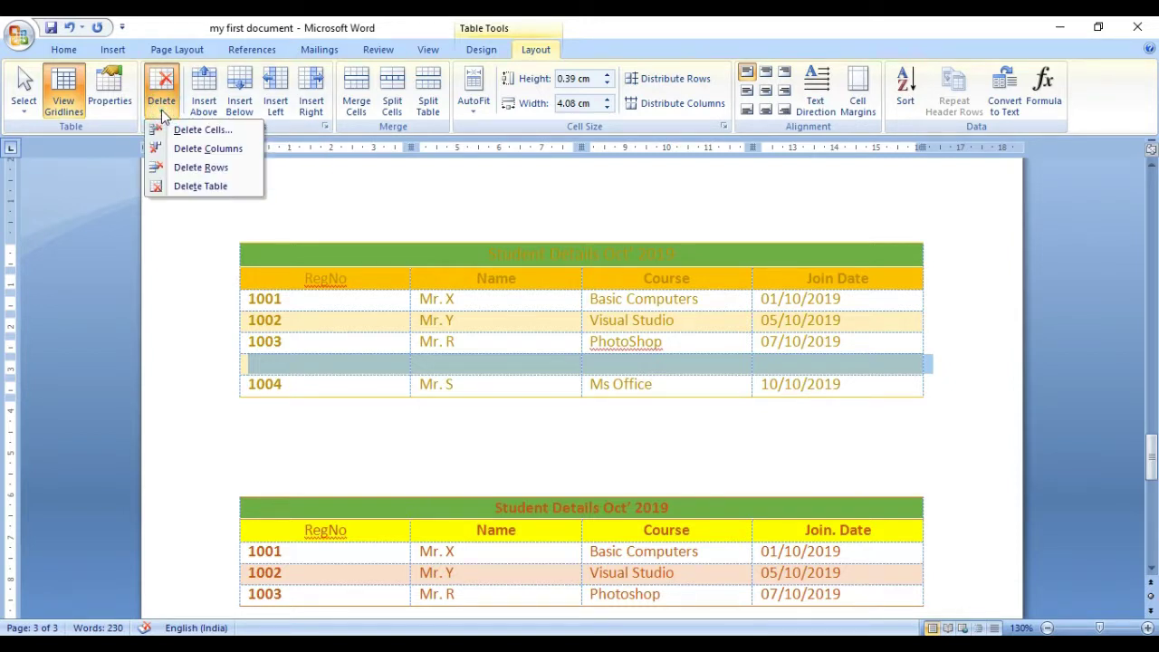
left_click(171, 169)
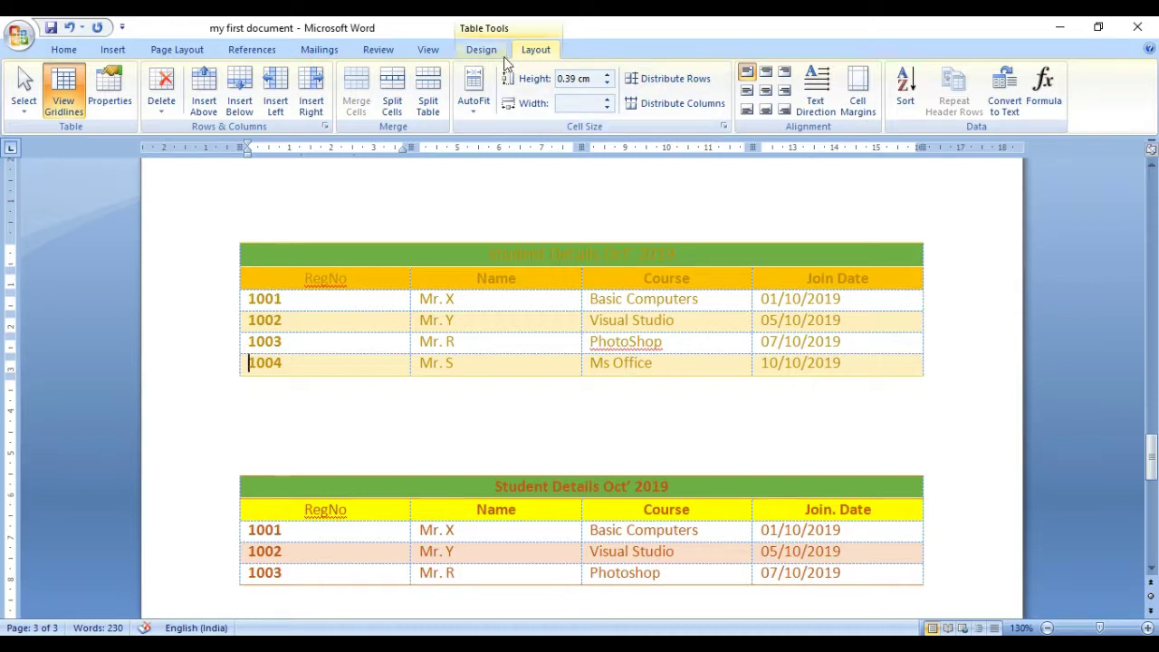
left_click(348, 340)
right_click(347, 340)
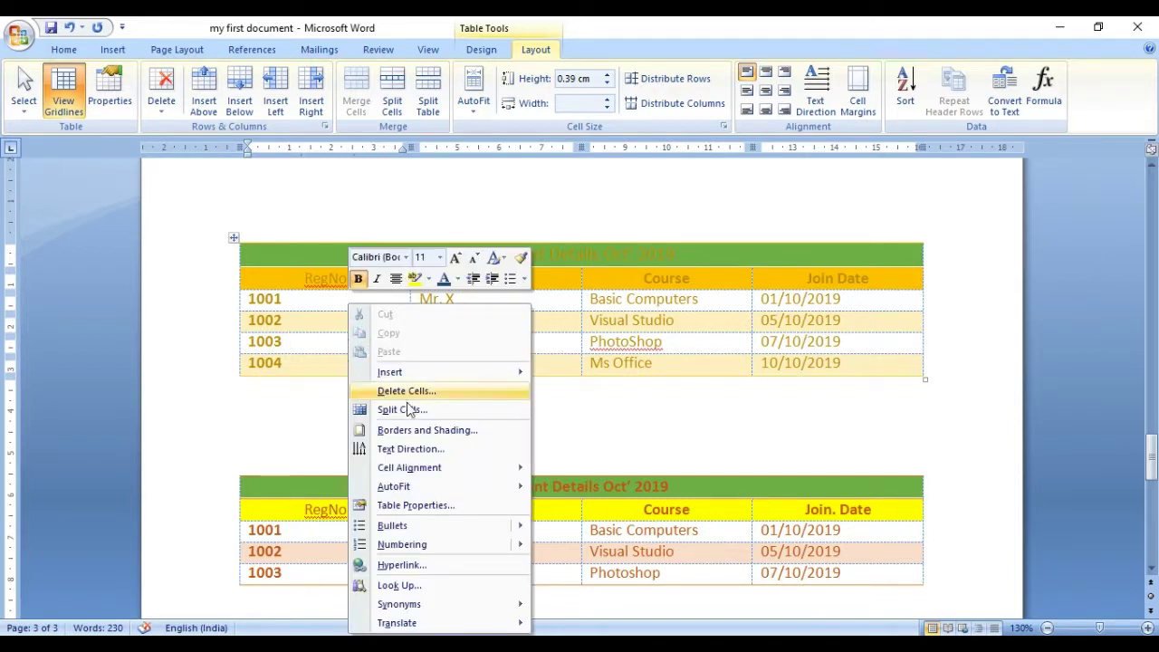
mouse_move(431, 379)
left_click(232, 239)
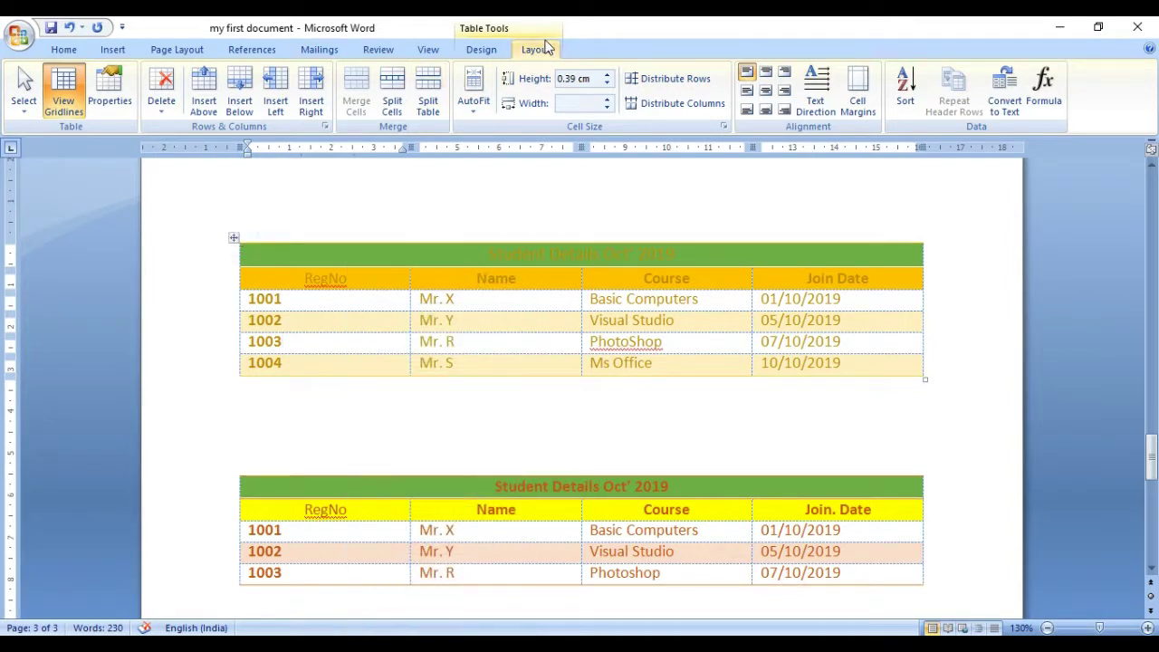
left_click(339, 445)
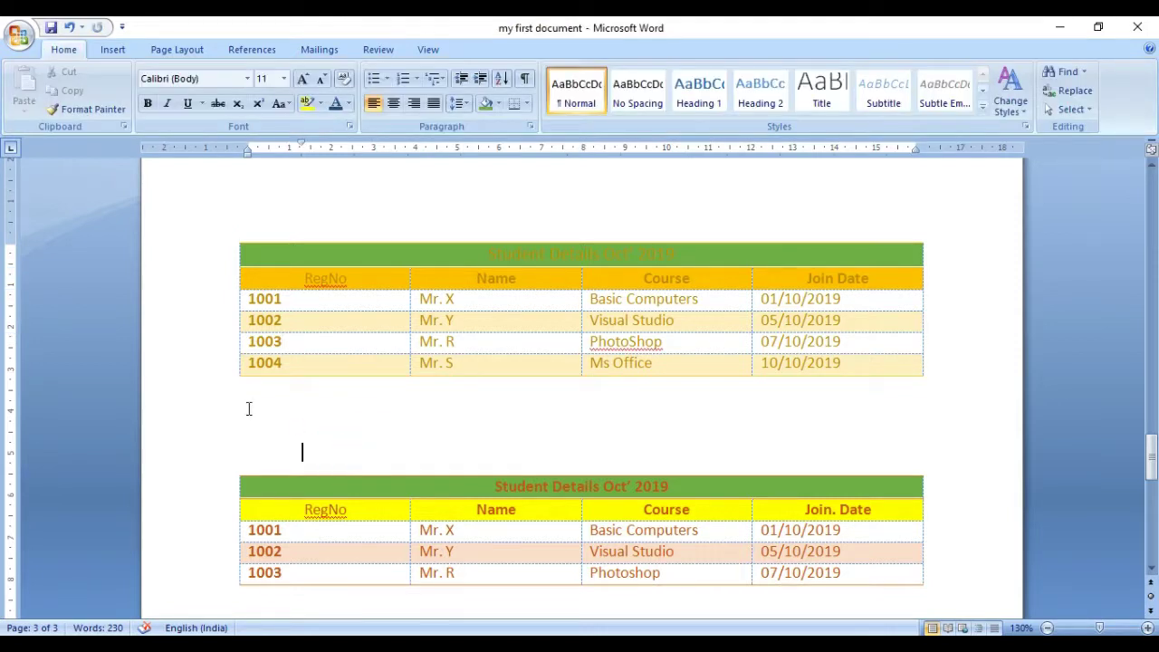
left_click(261, 421)
left_click(358, 261)
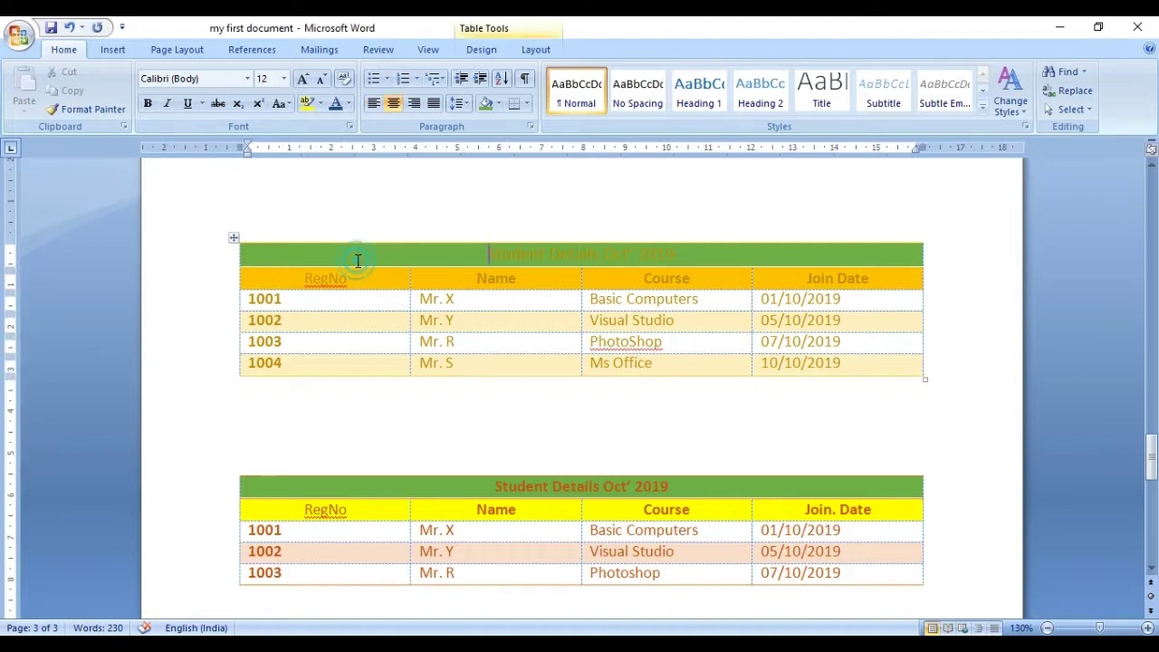
left_click(480, 50)
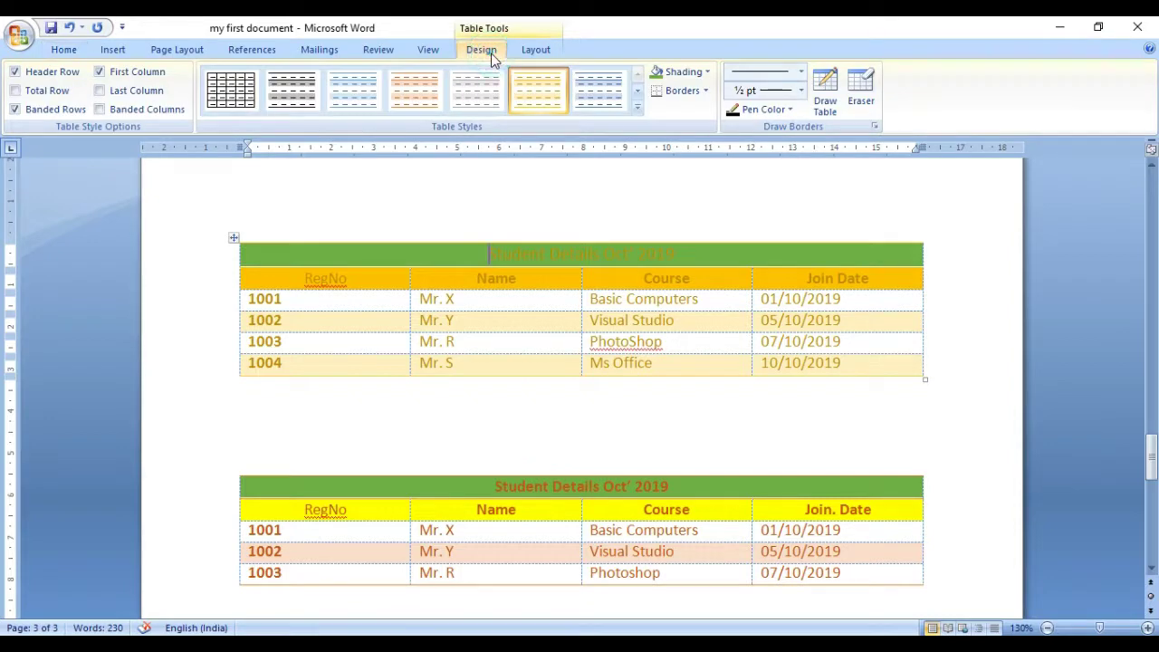
double_click(492, 54)
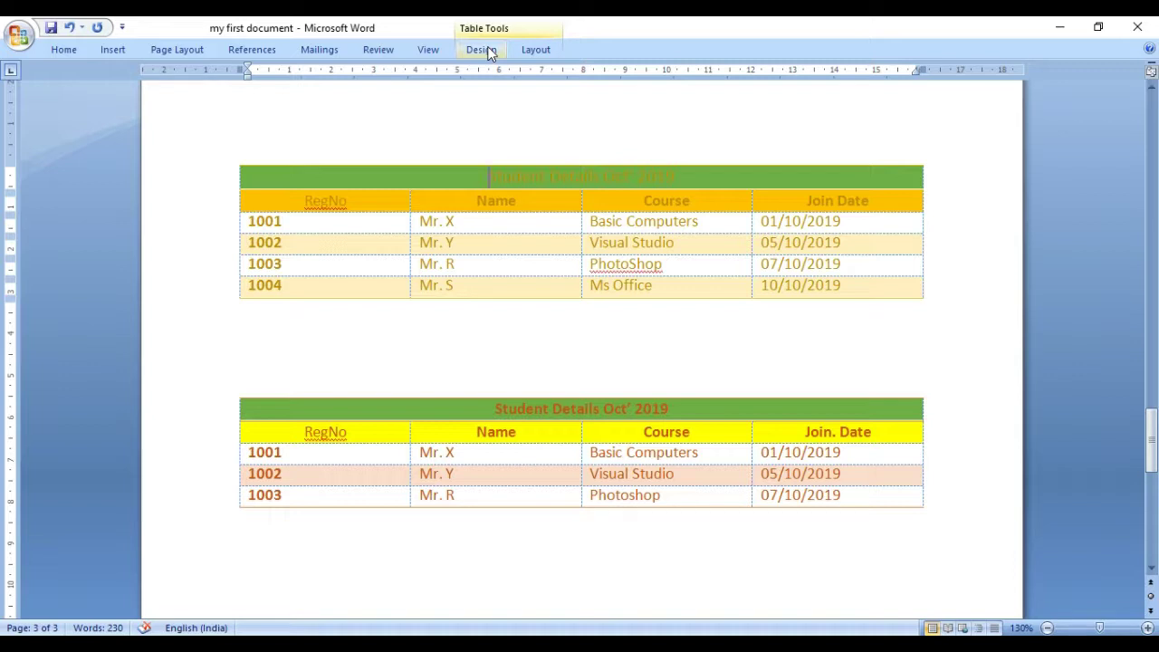
double_click(488, 53)
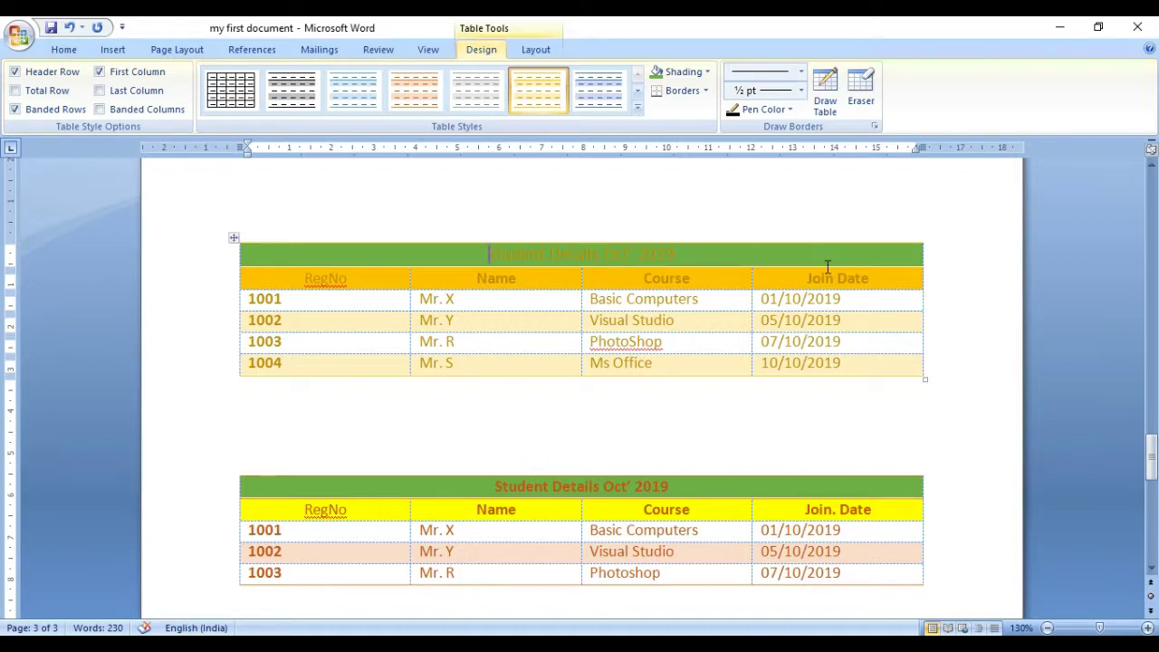
Step: Insert a new column to the right of the Join Date column in the upper table
left_click(879, 280)
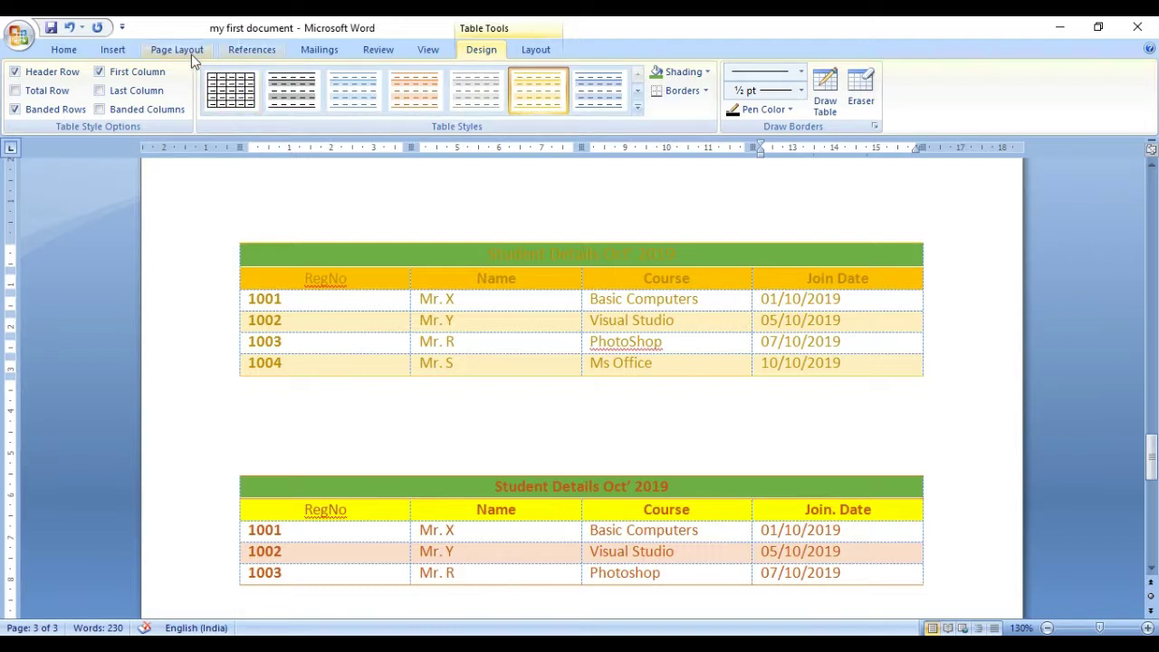
left_click(535, 51)
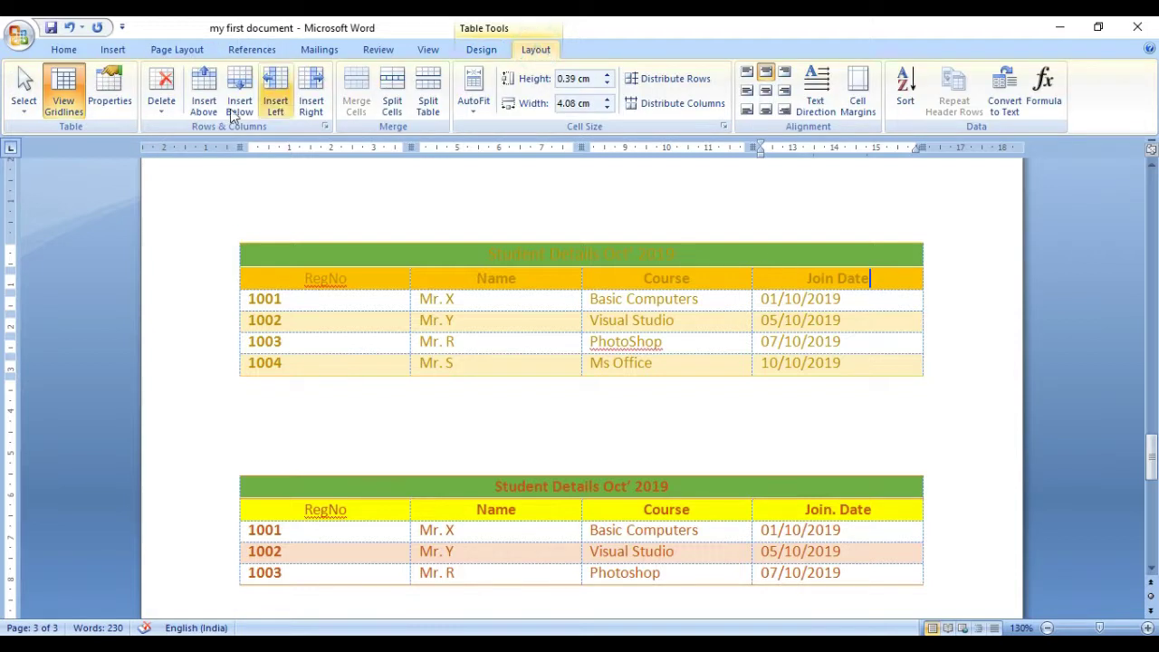
left_click(309, 102)
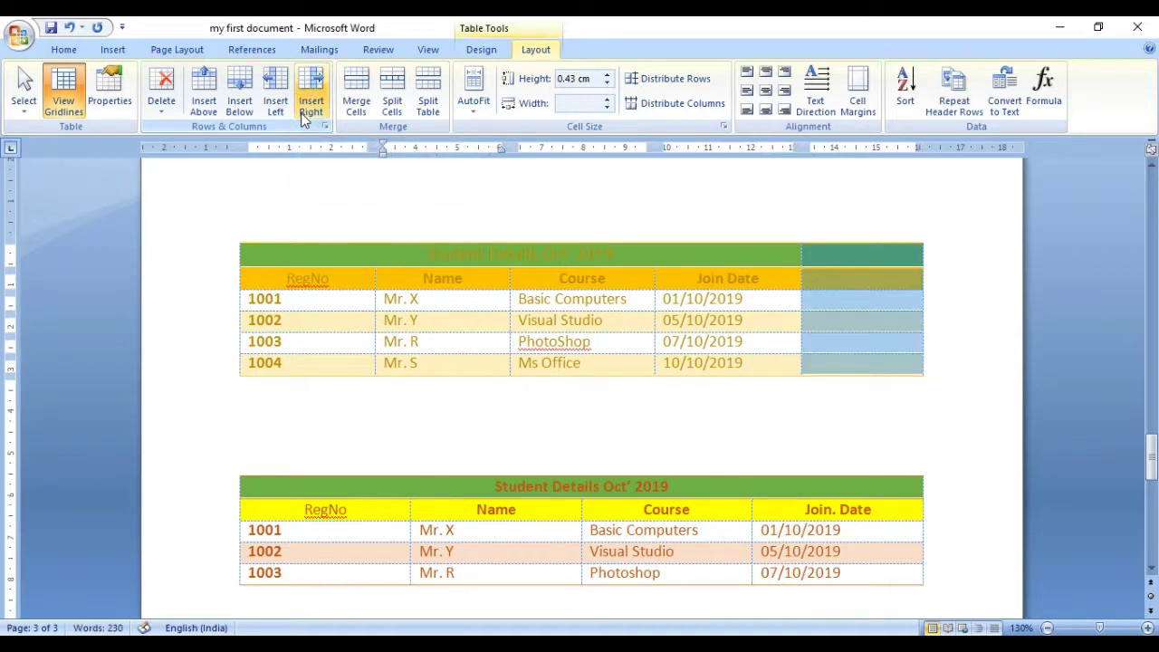
Step: Merge the title cell with the new column's empty top cell so the title spans the whole upper table
left_click(831, 262)
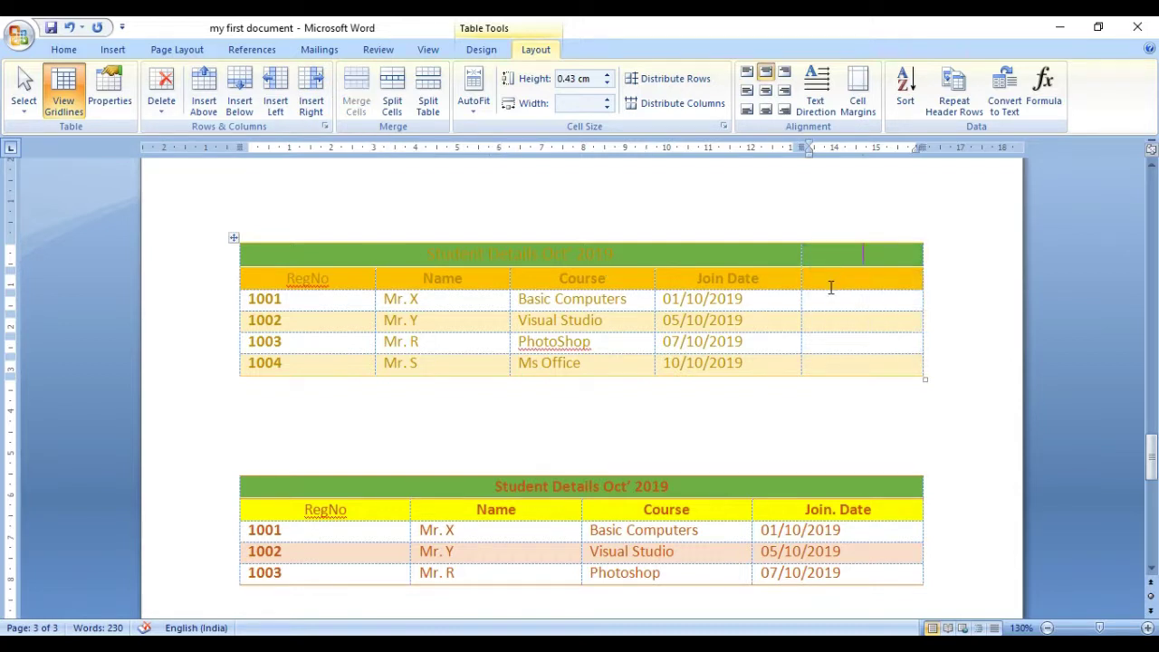
left_click(828, 286)
left_click(769, 252)
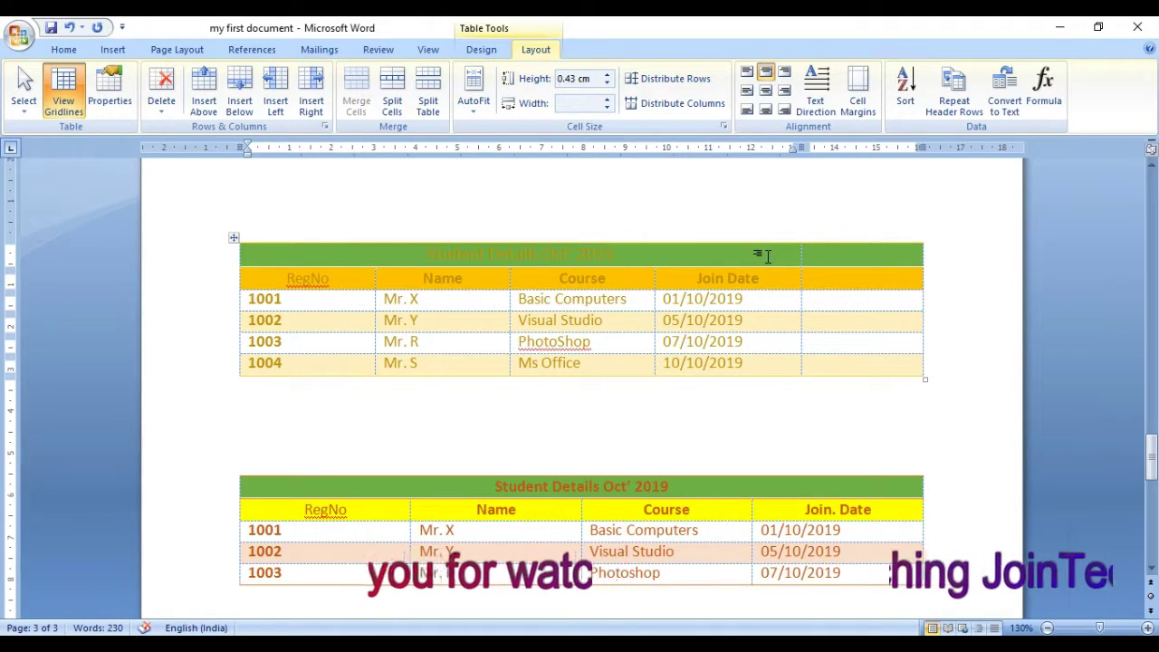
left_click_drag(767, 256, 833, 260)
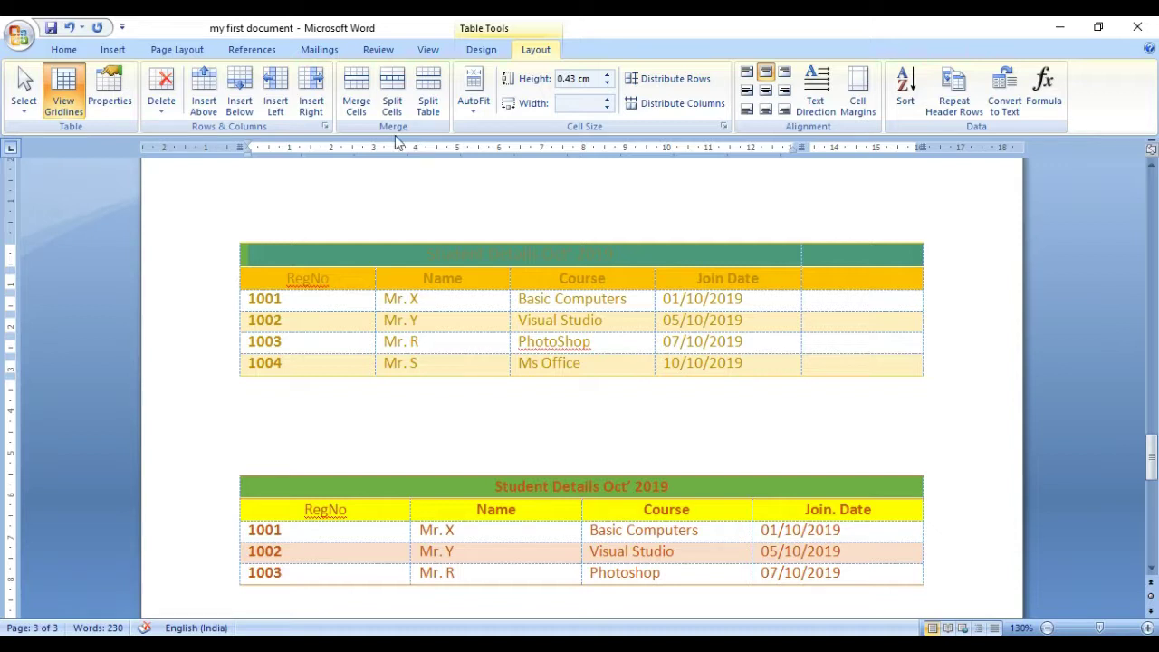
left_click(351, 104)
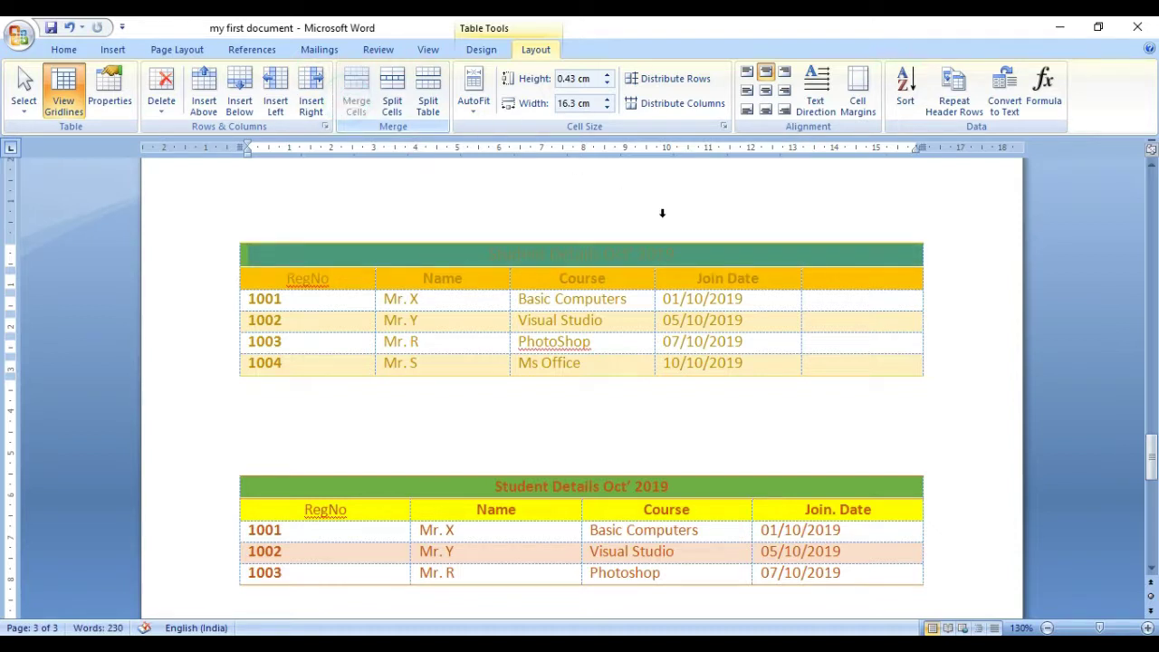
Step: Head the new column City and enter Tirunelveli town in the 1001 record
left_click(835, 282)
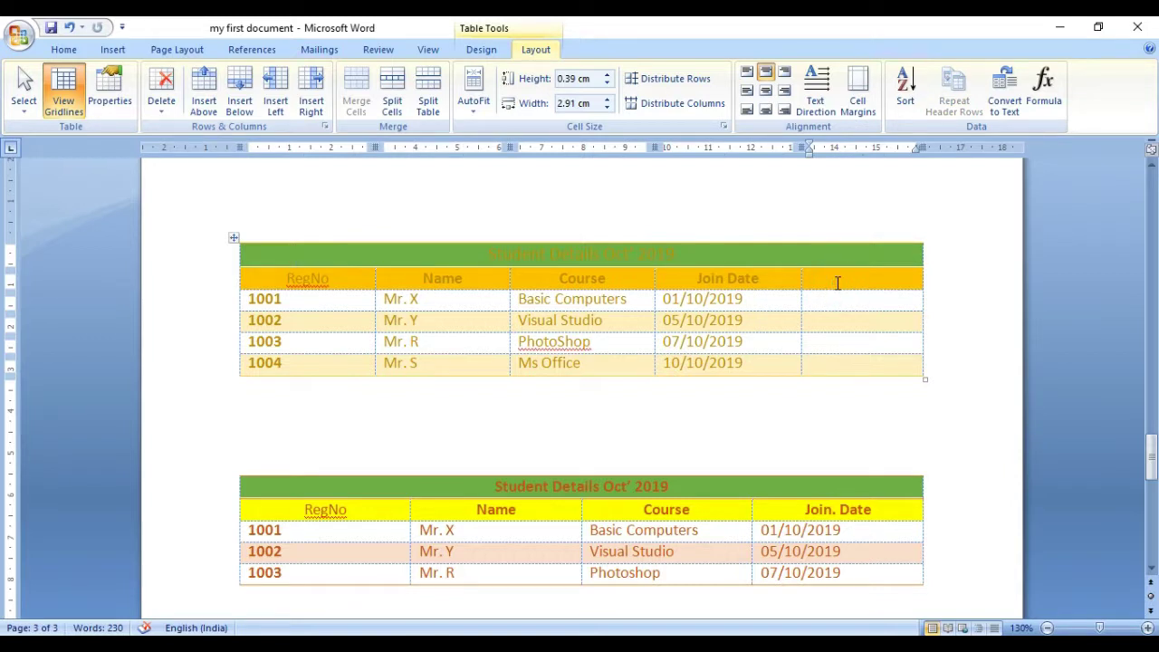
type("City")
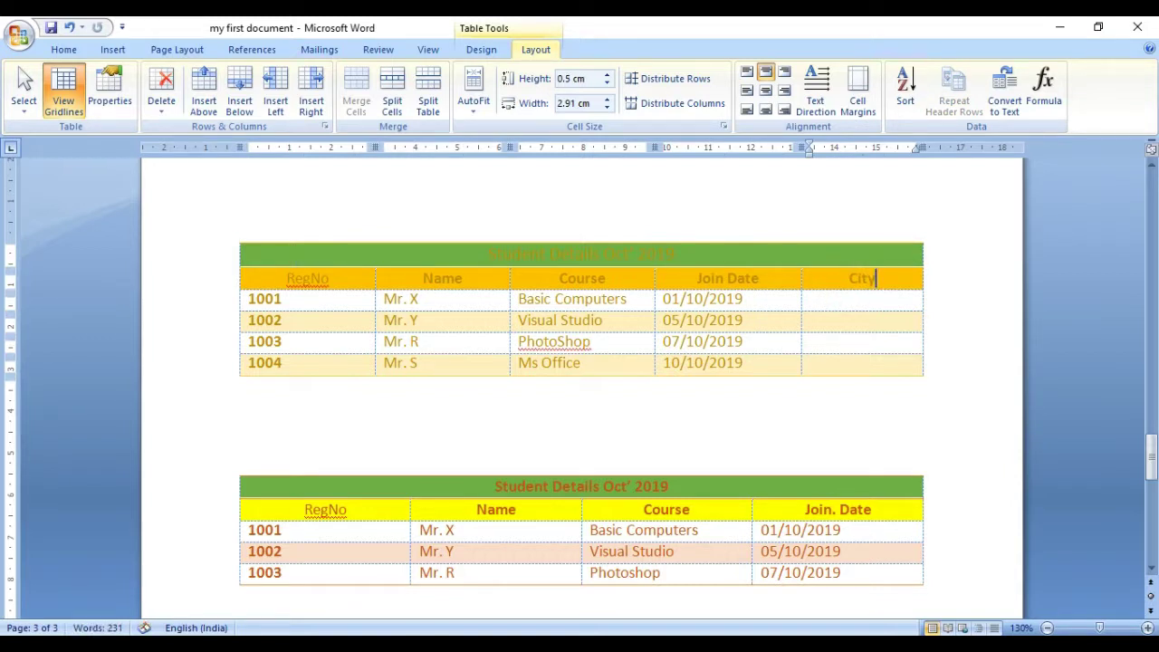
left_click(844, 304)
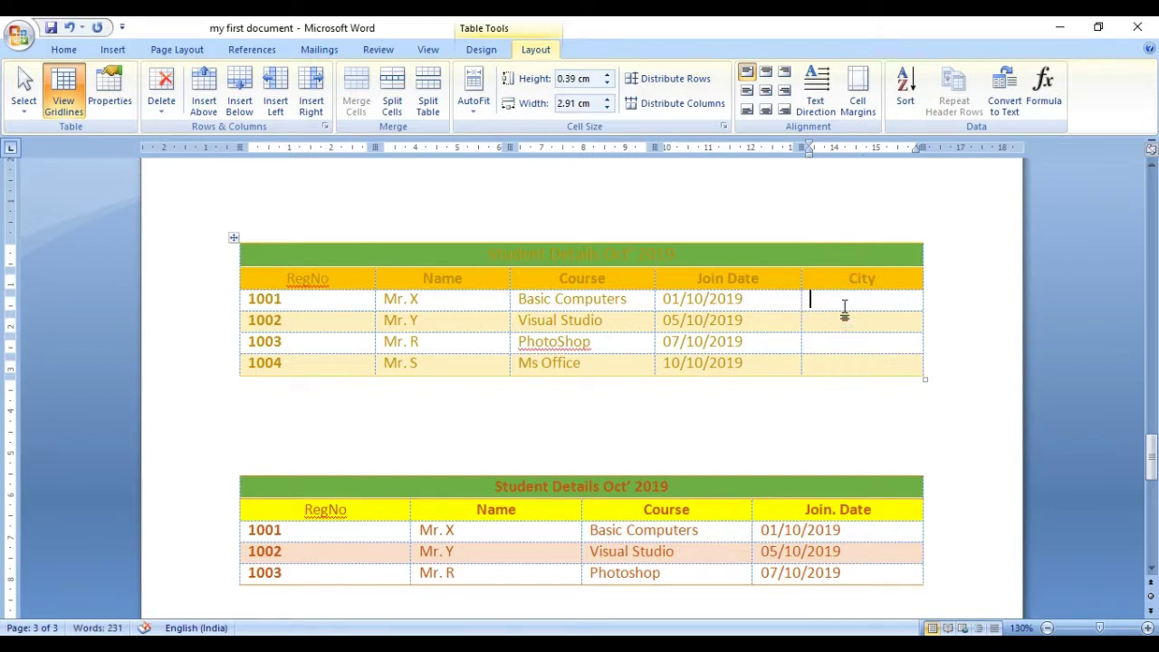
type("Tirunelveli town")
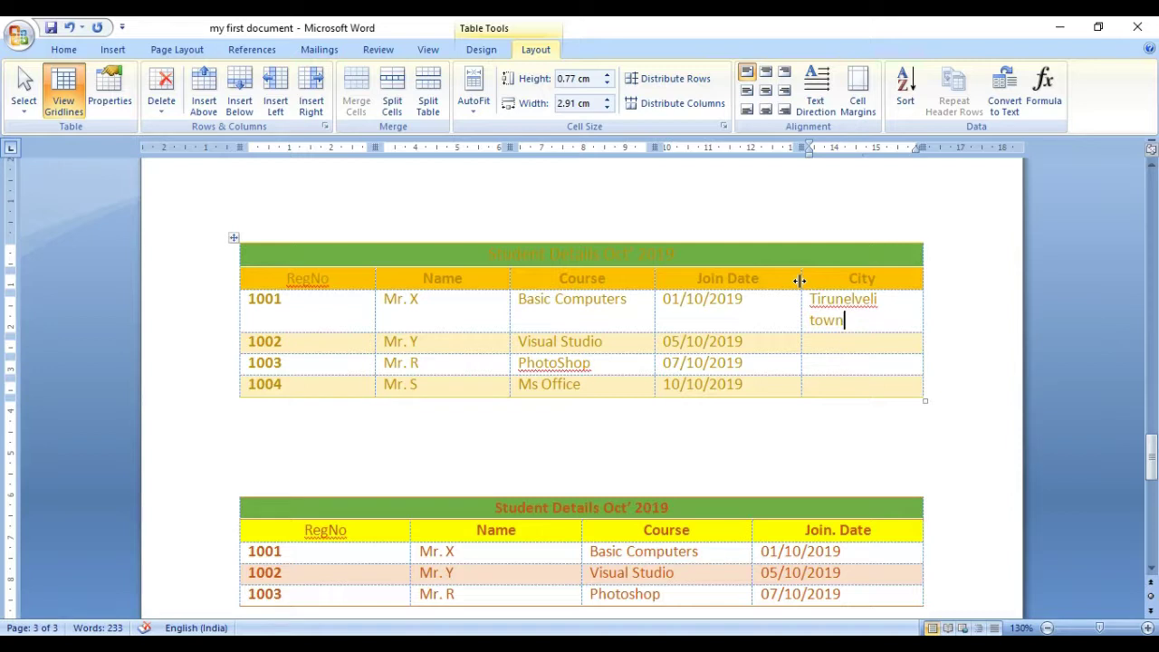
Step: Widen the City column to about 3.61 cm and narrow the RegNo column in favour of the Name column
left_click_drag(799, 281, 774, 291)
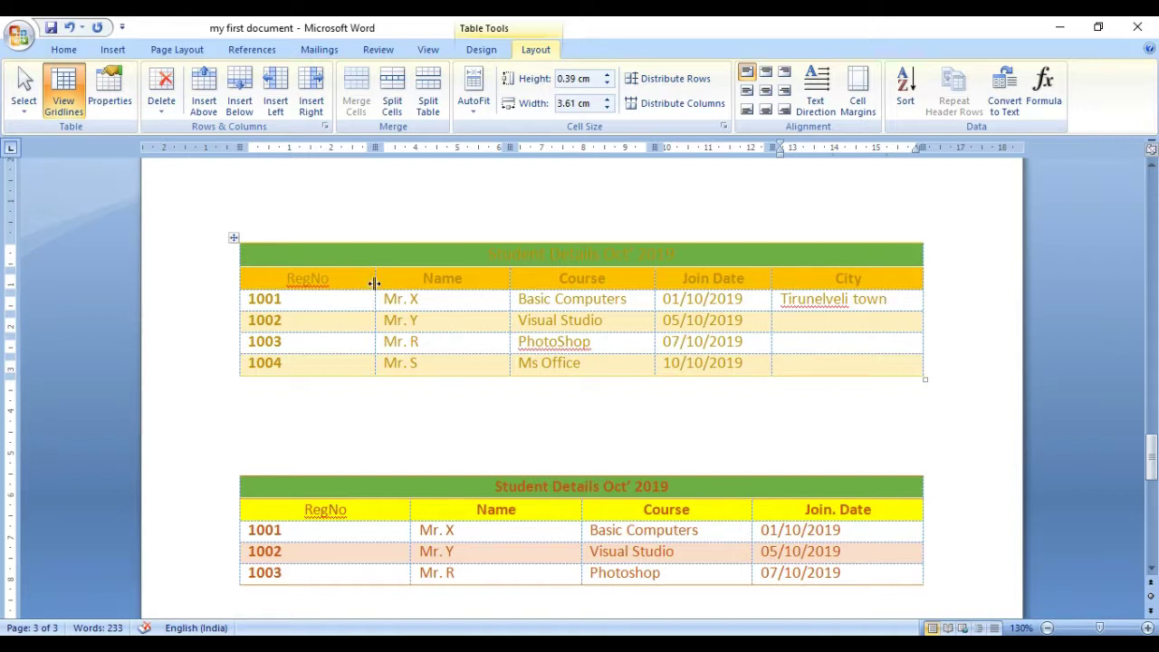
left_click_drag(374, 283, 338, 289)
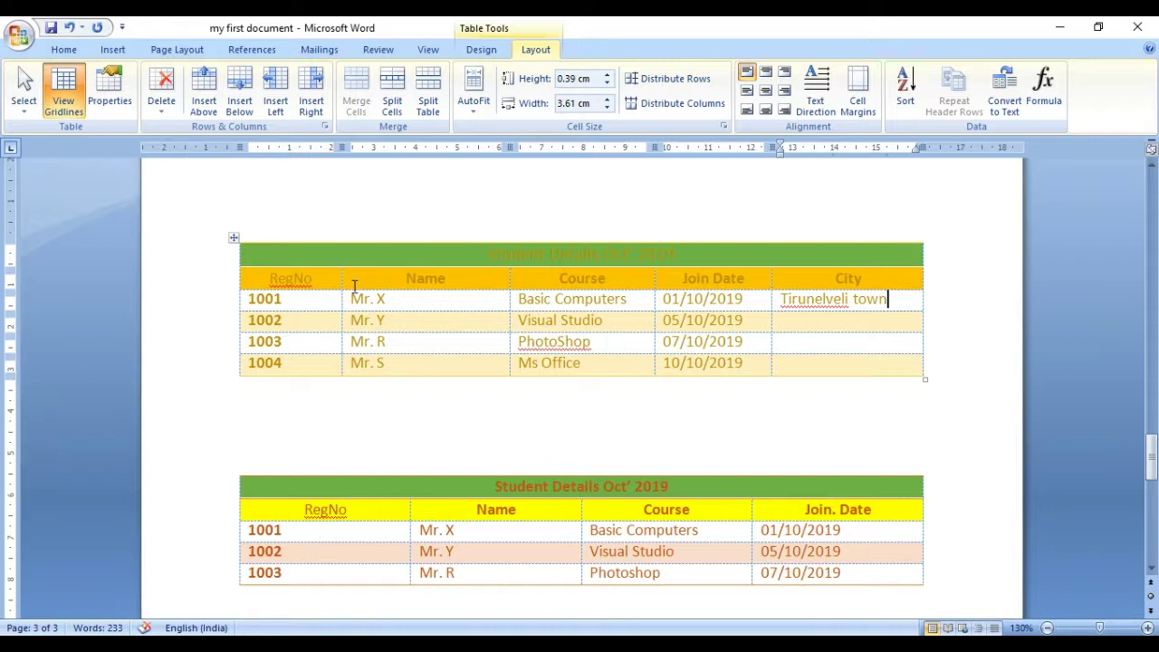
left_click(338, 280)
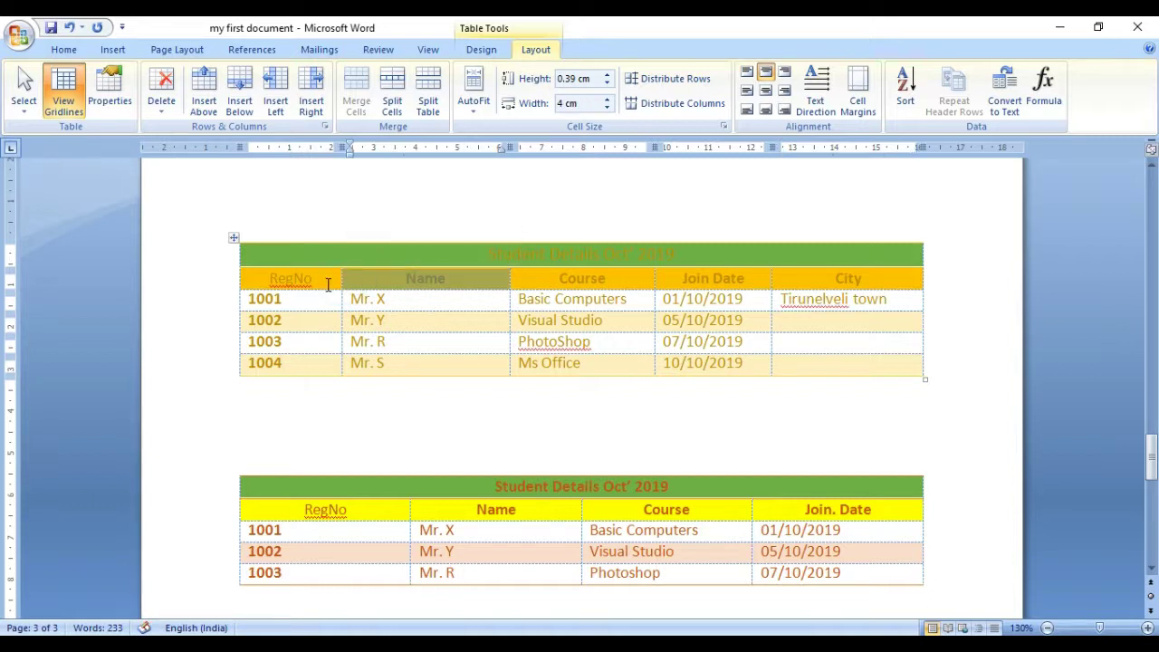
left_click(326, 284)
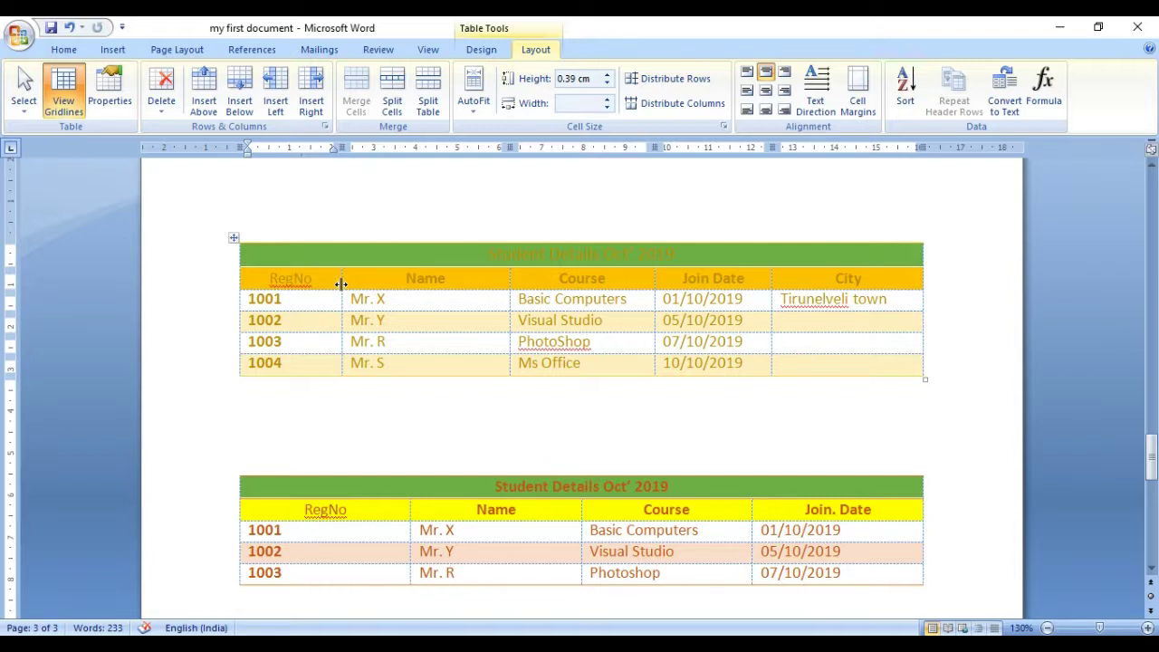
Step: Increase the upper table's title row height to about 1.22 cm and centre its text horizontally and vertically
left_click_drag(340, 283, 340, 284)
left_click_drag(336, 268, 334, 266)
left_click_drag(336, 288, 336, 291)
left_click_drag(336, 292, 336, 294)
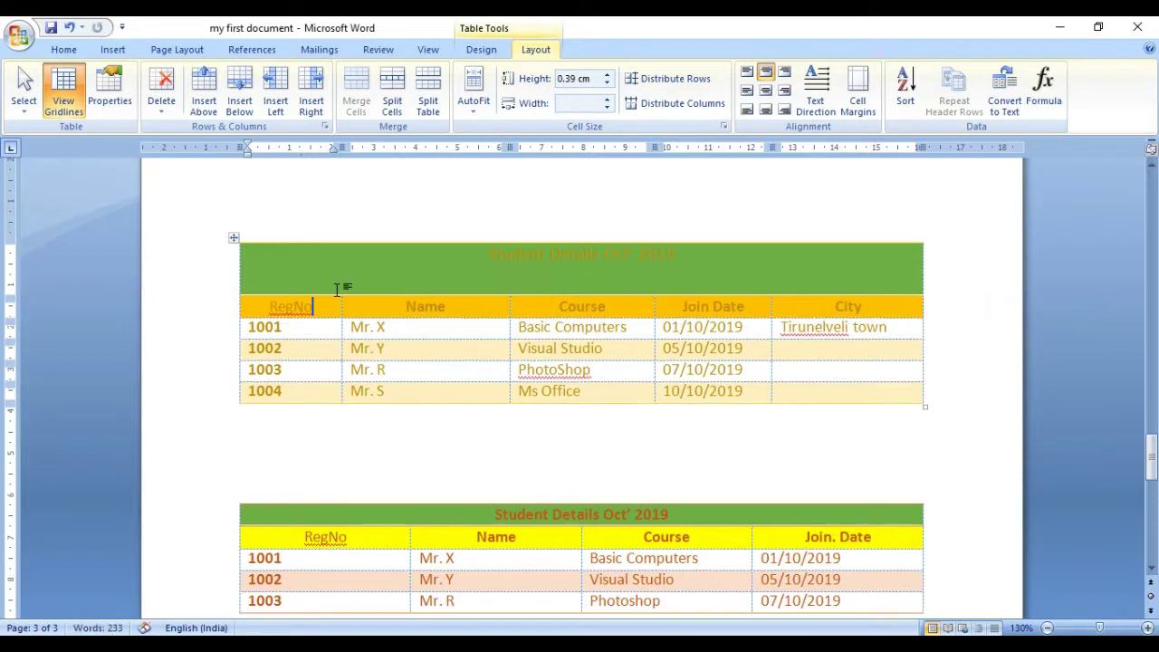
left_click(522, 258)
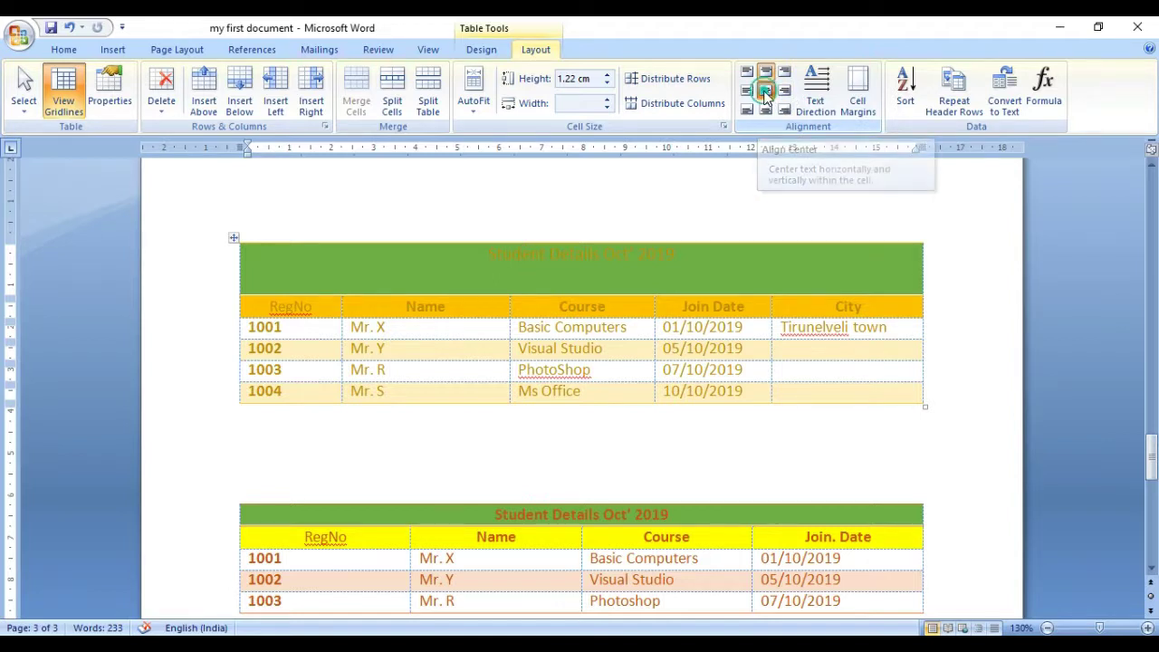
left_click(765, 92)
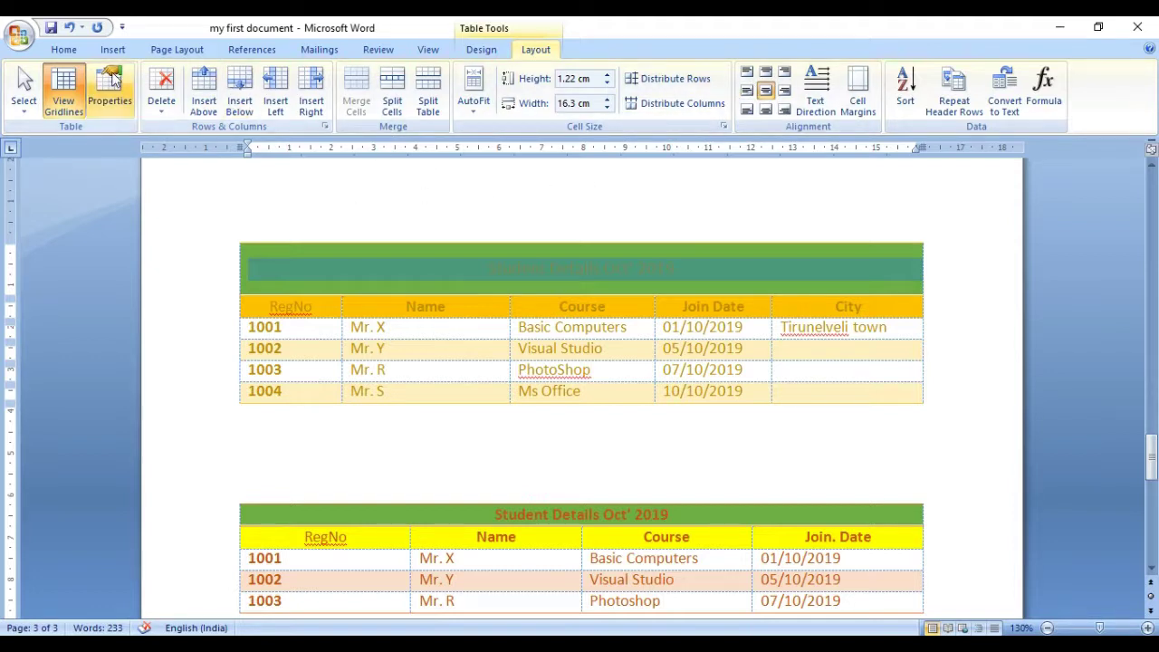
Step: Change the font colour of the upper table's title text to a light grey theme colour
left_click(63, 50)
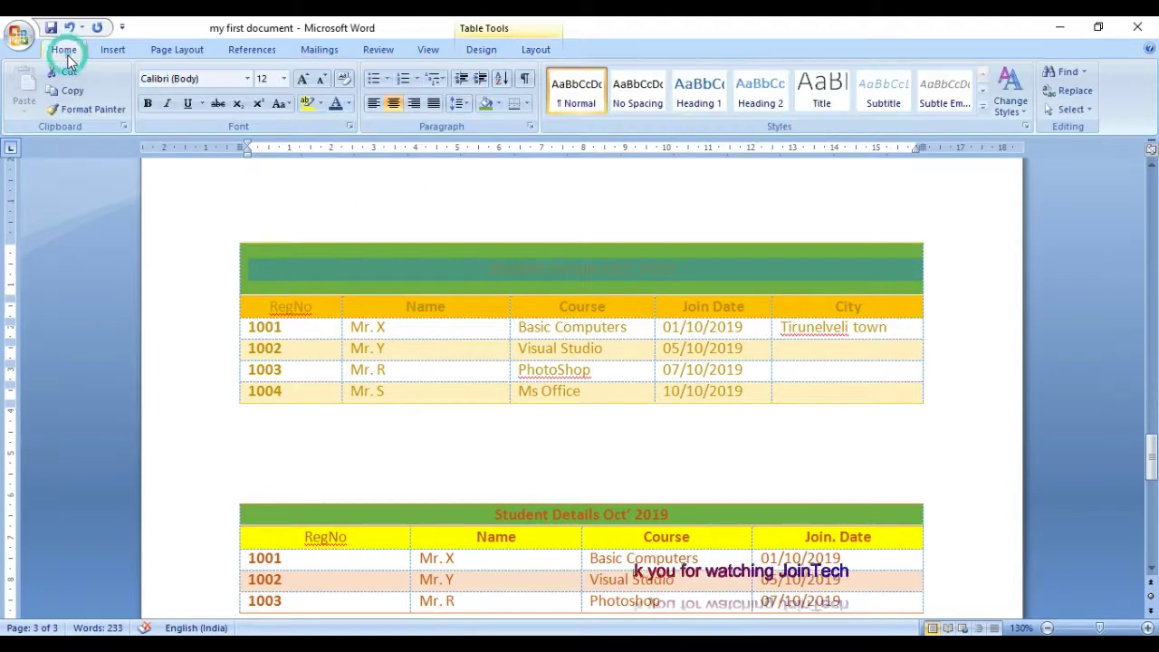
left_click(348, 103)
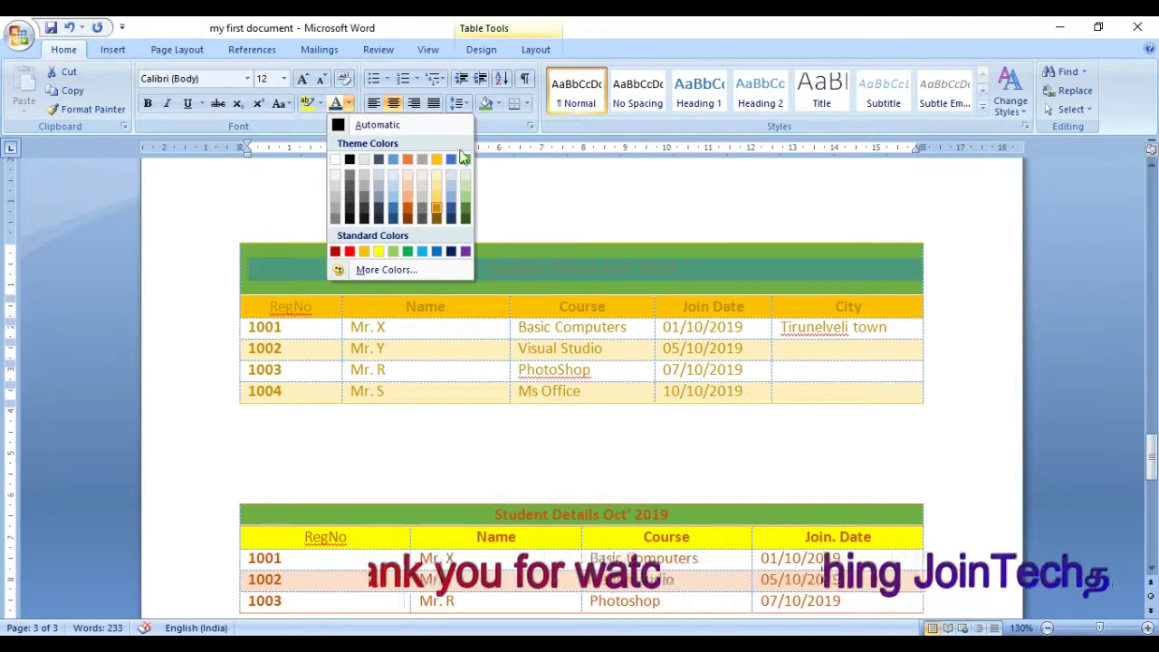
left_click(417, 177)
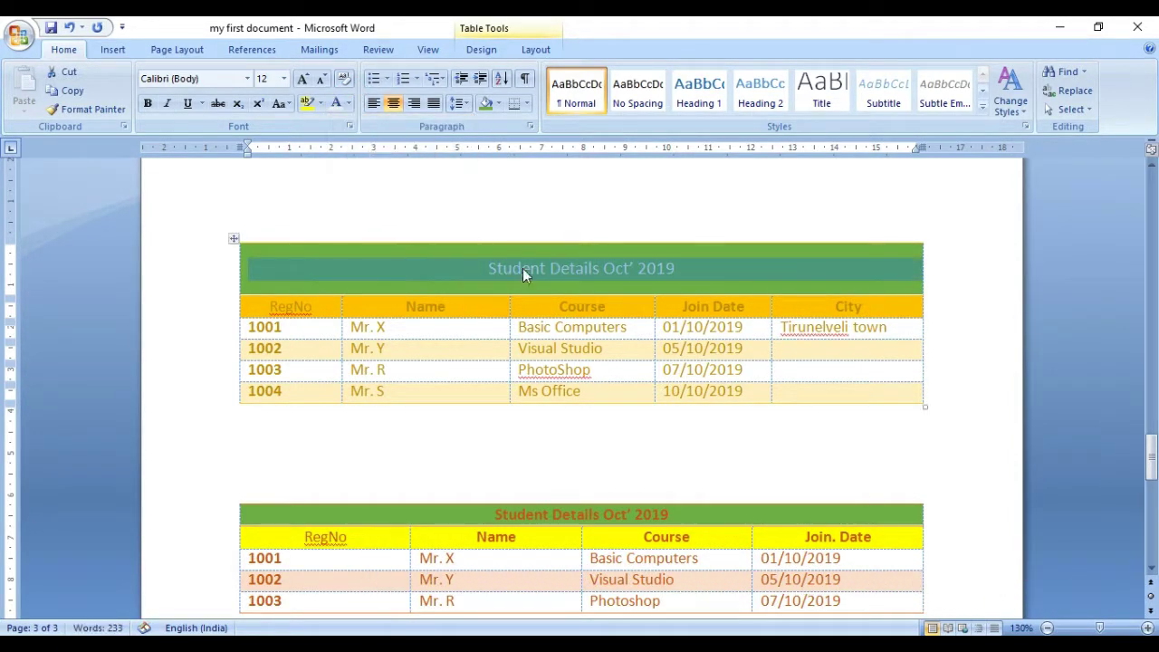
left_click(528, 274)
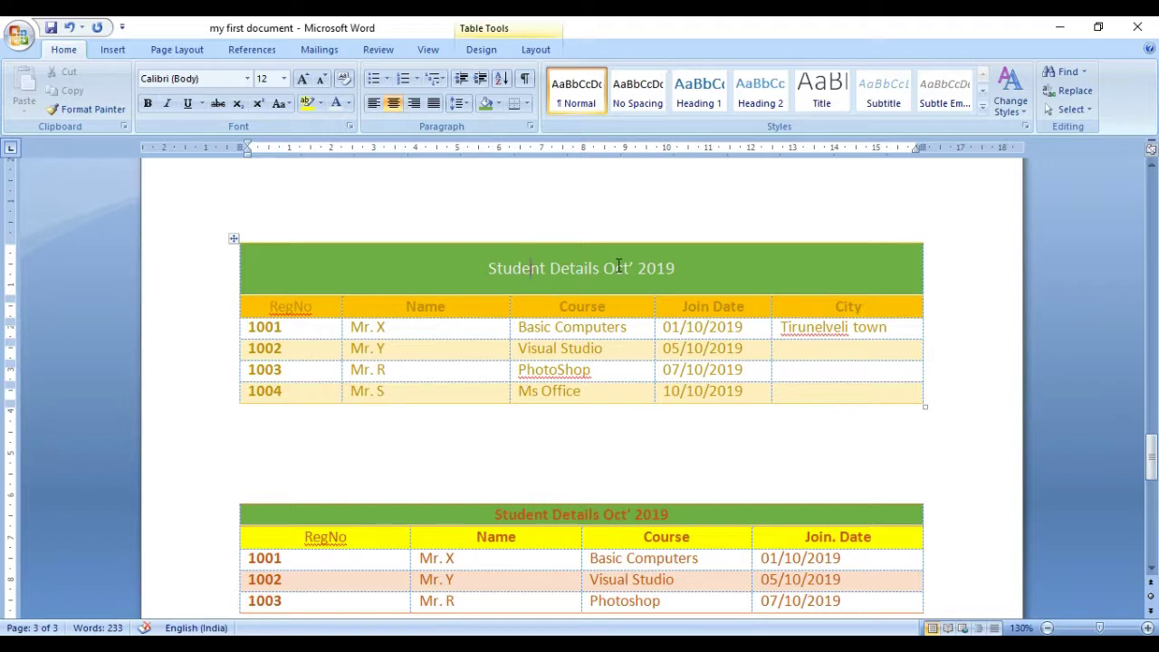
left_click(534, 51)
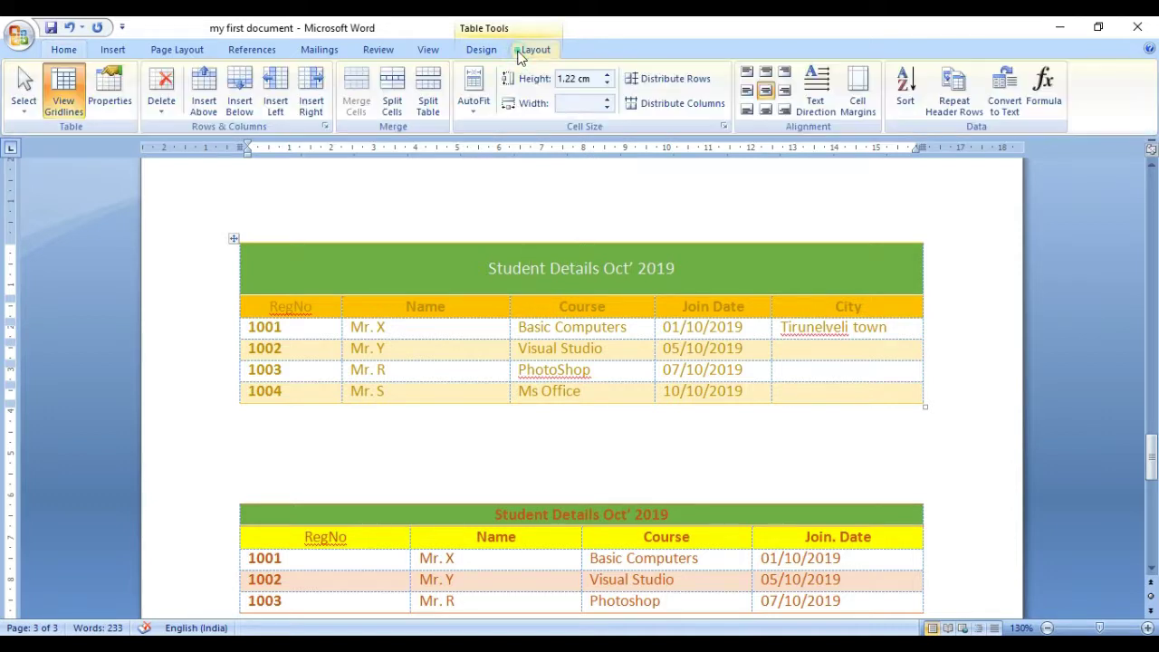